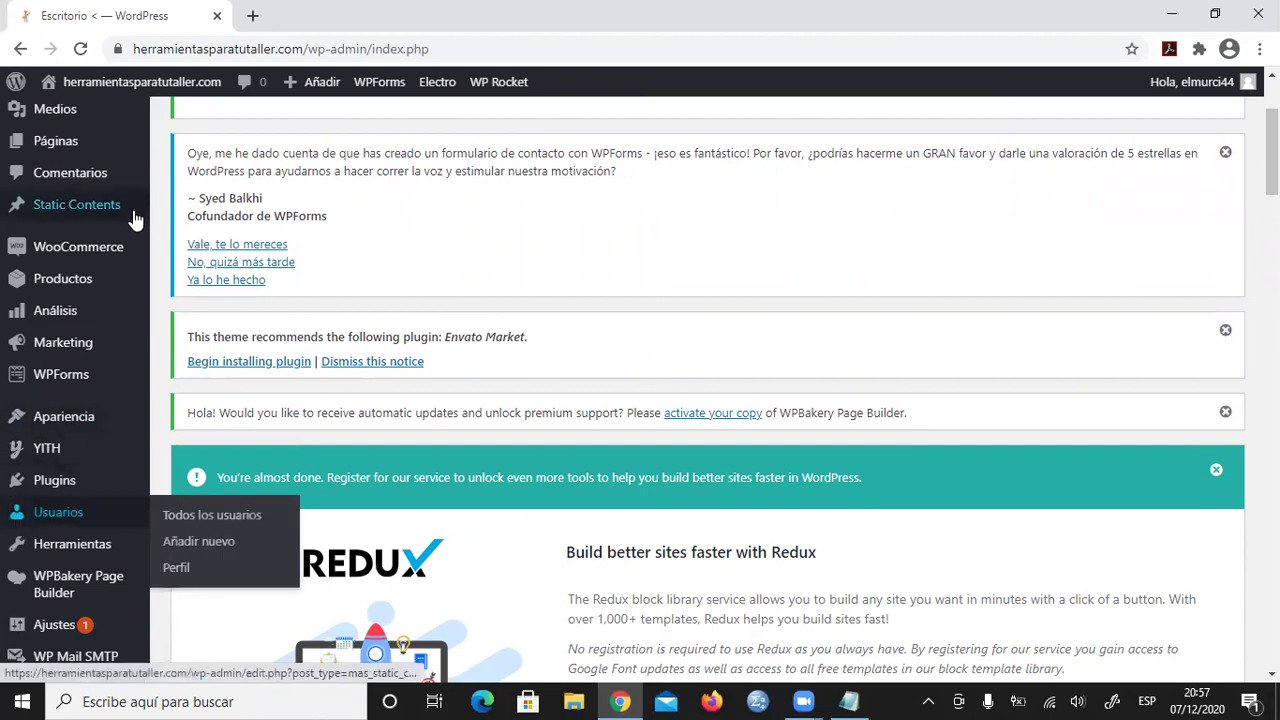
- Open Todos los usuarios from the Usuarios menu in the admin sidebar
scroll(60, 245, up, 1)
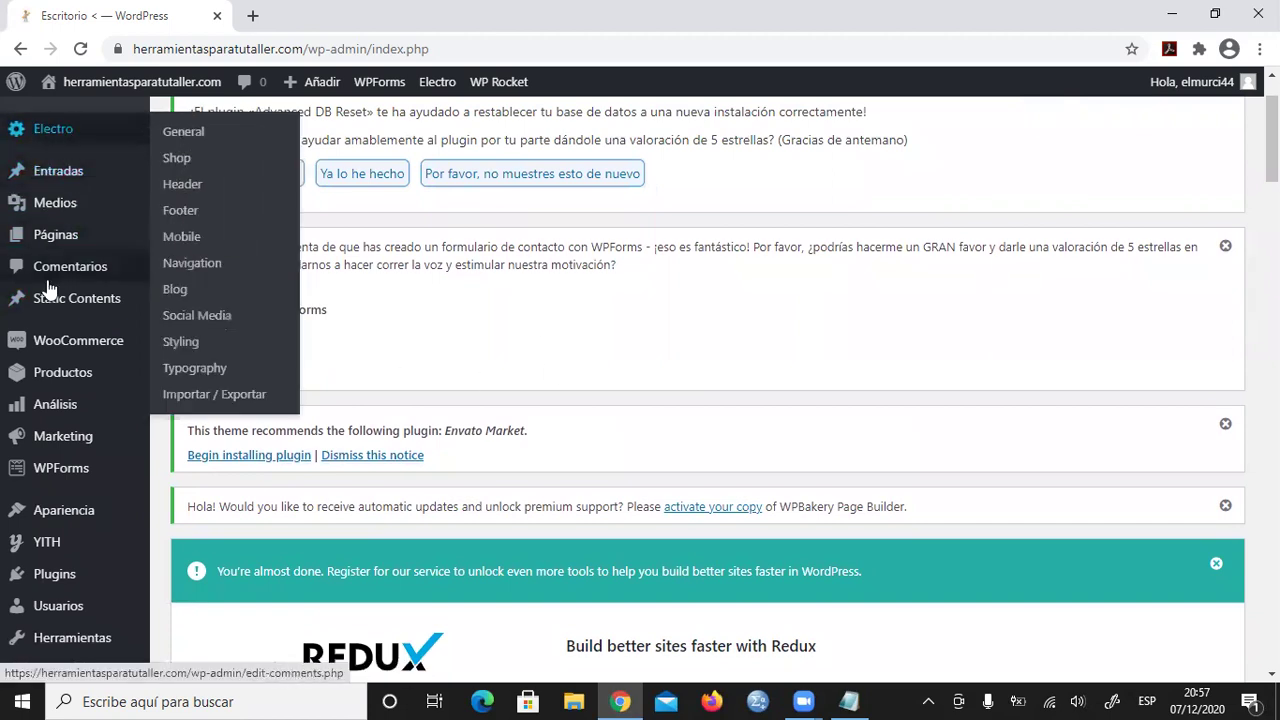
scroll(40, 306, down, 2)
mouse_move(43, 321)
mouse_move(45, 420)
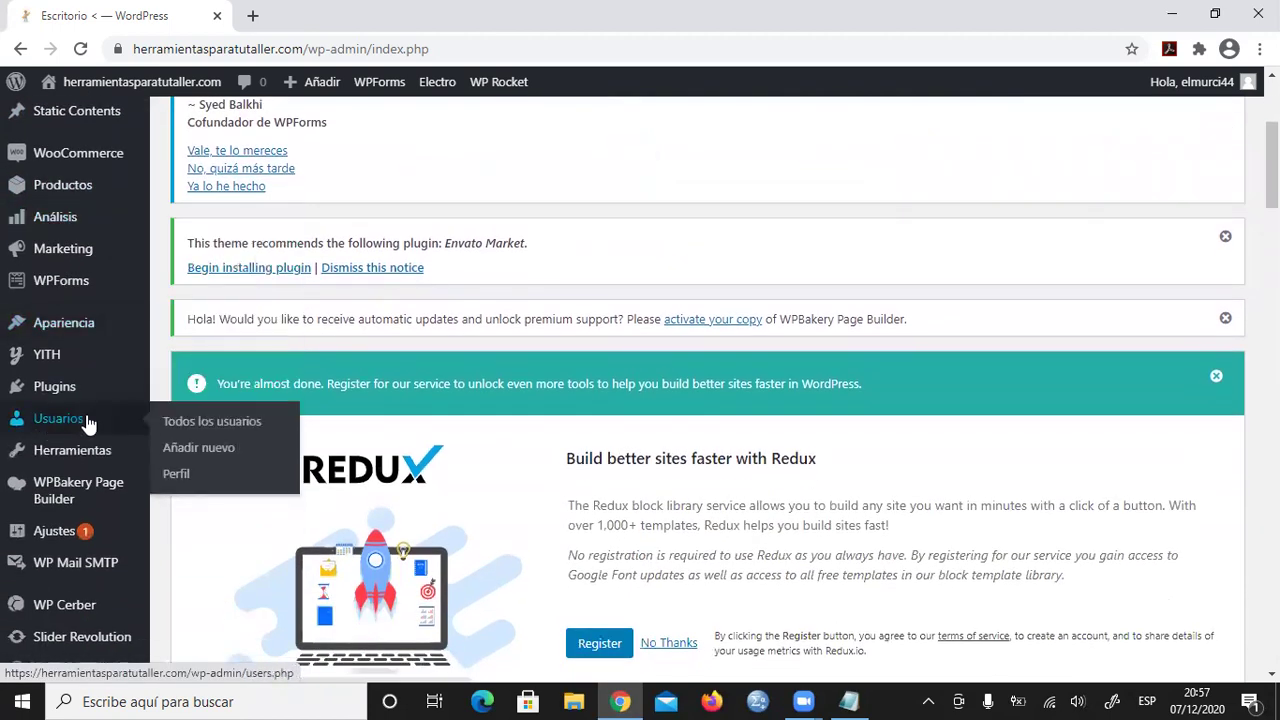
click(227, 422)
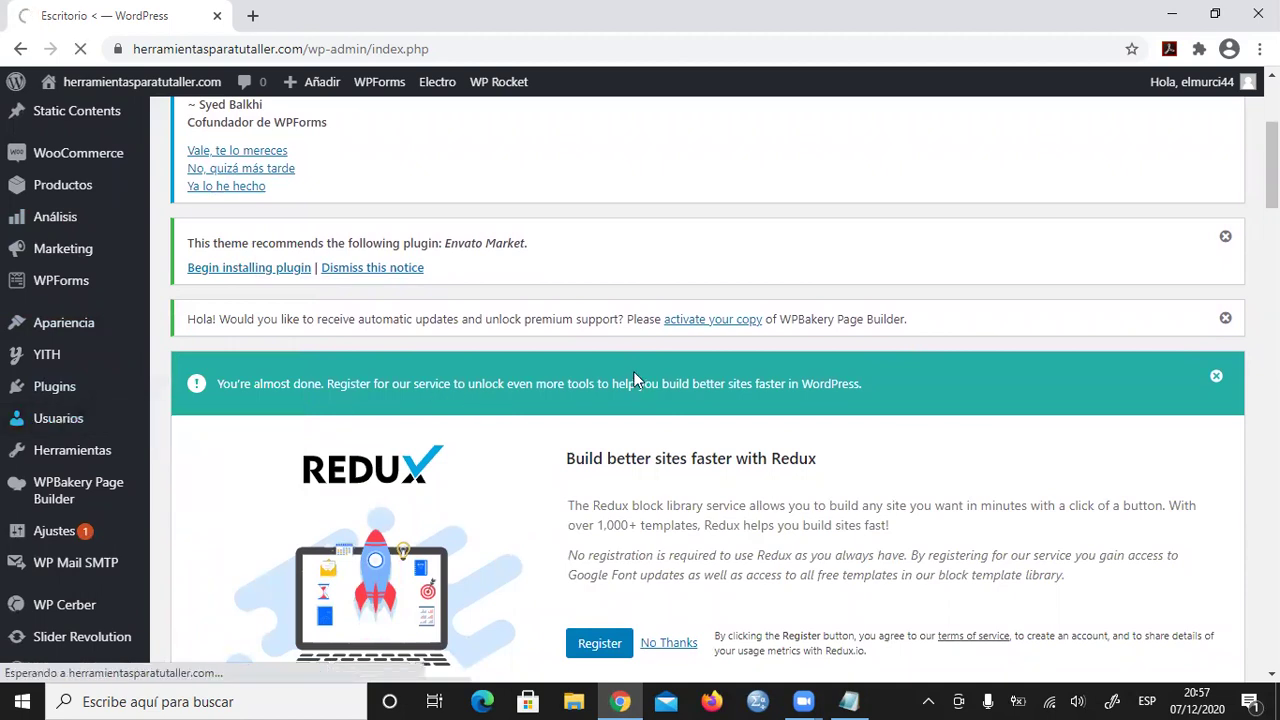
- Scroll through the Usuarios table to review each of the nine users' Perfil role
scroll(612, 362, down, 5)
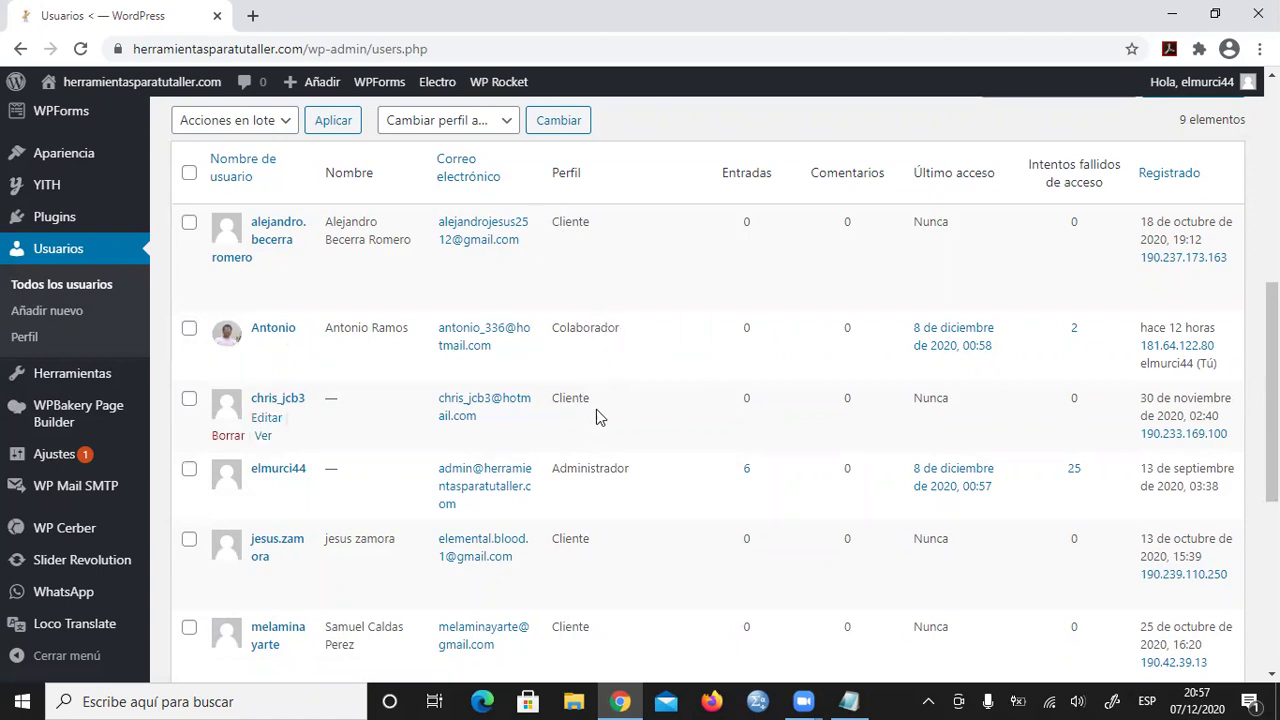
scroll(588, 520, down, 1)
scroll(594, 514, down, 1)
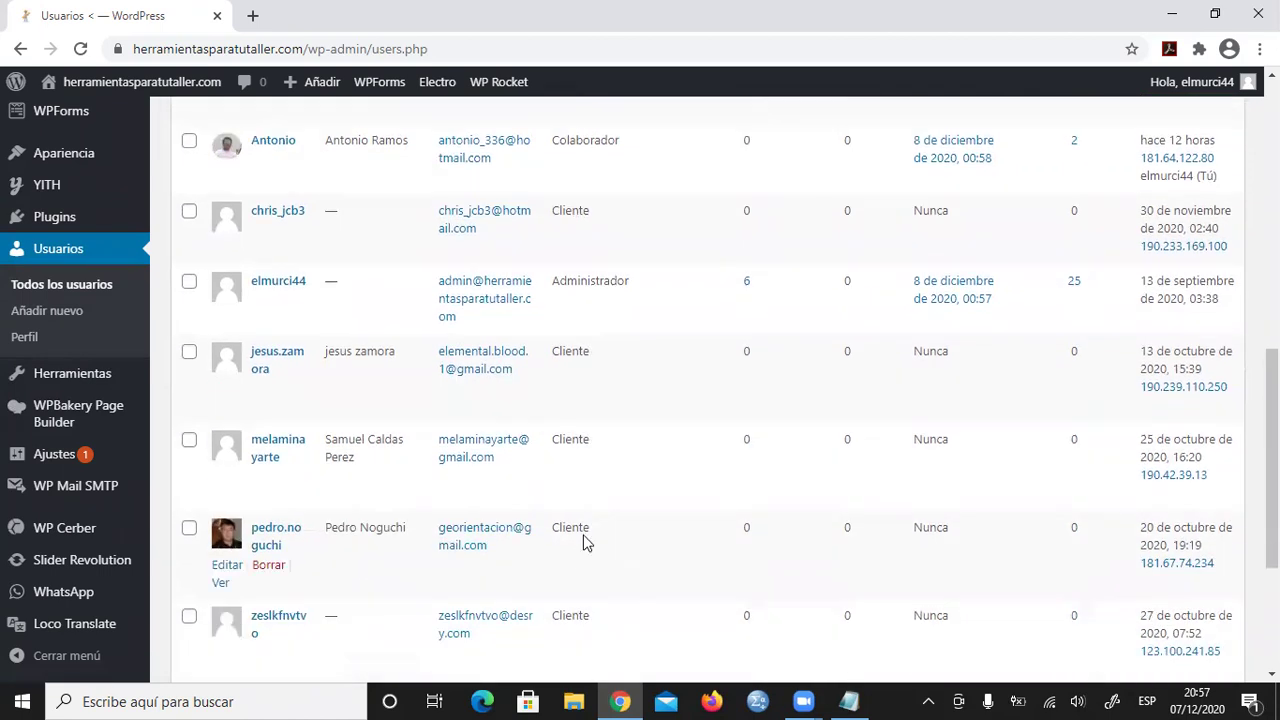
scroll(579, 610, up, 2)
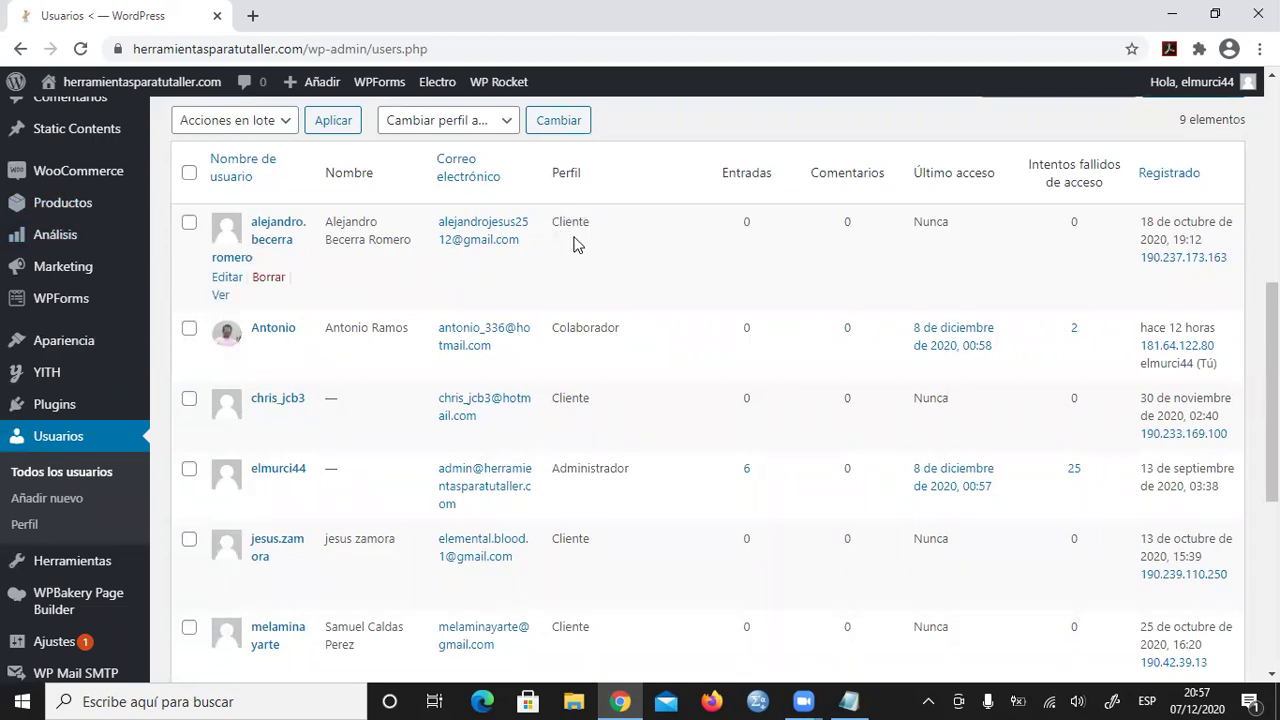
scroll(606, 477, down, 2)
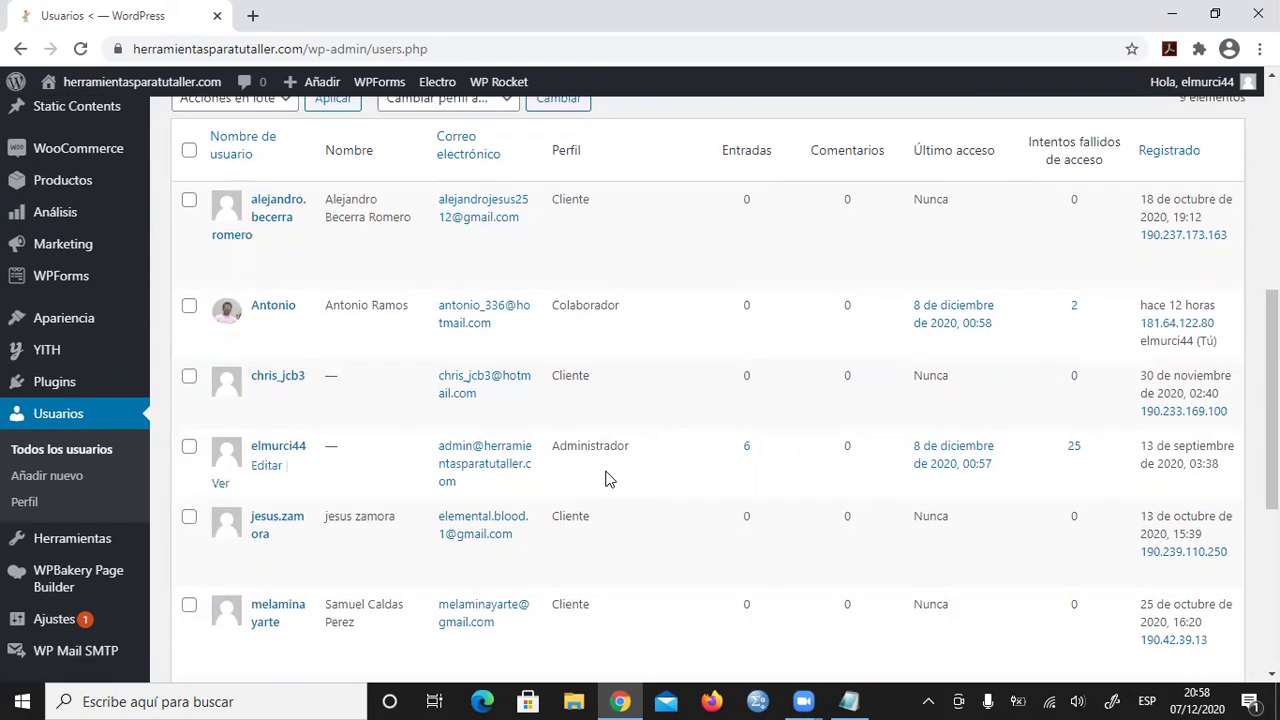
scroll(606, 477, up, 2)
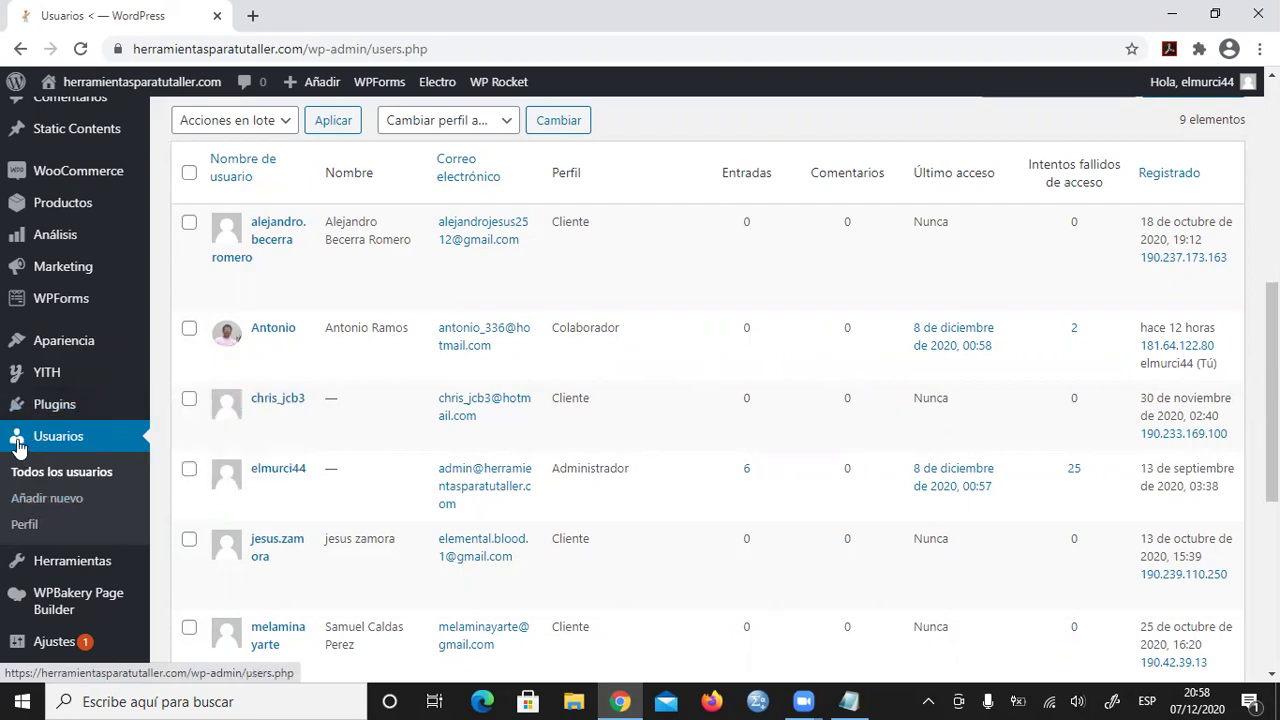
- Open the Añadir nuevo user form and scroll down to its empty fields
click(45, 505)
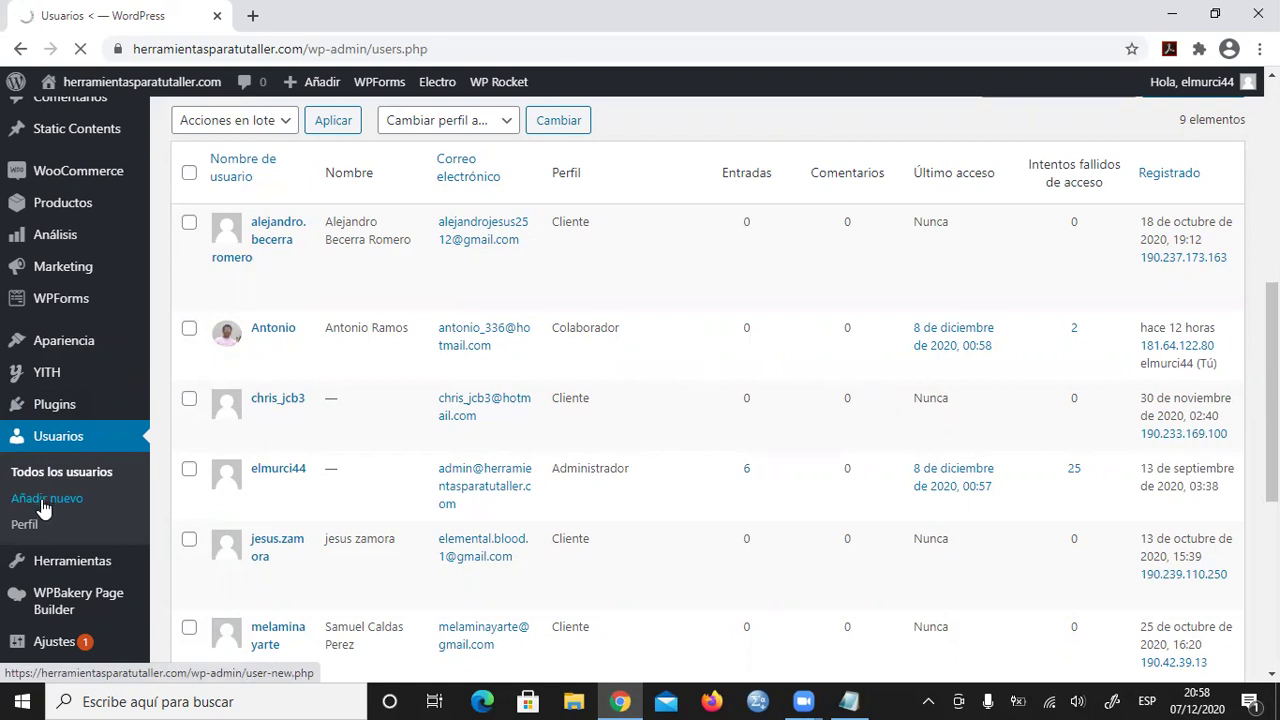
scroll(705, 317, down, 6)
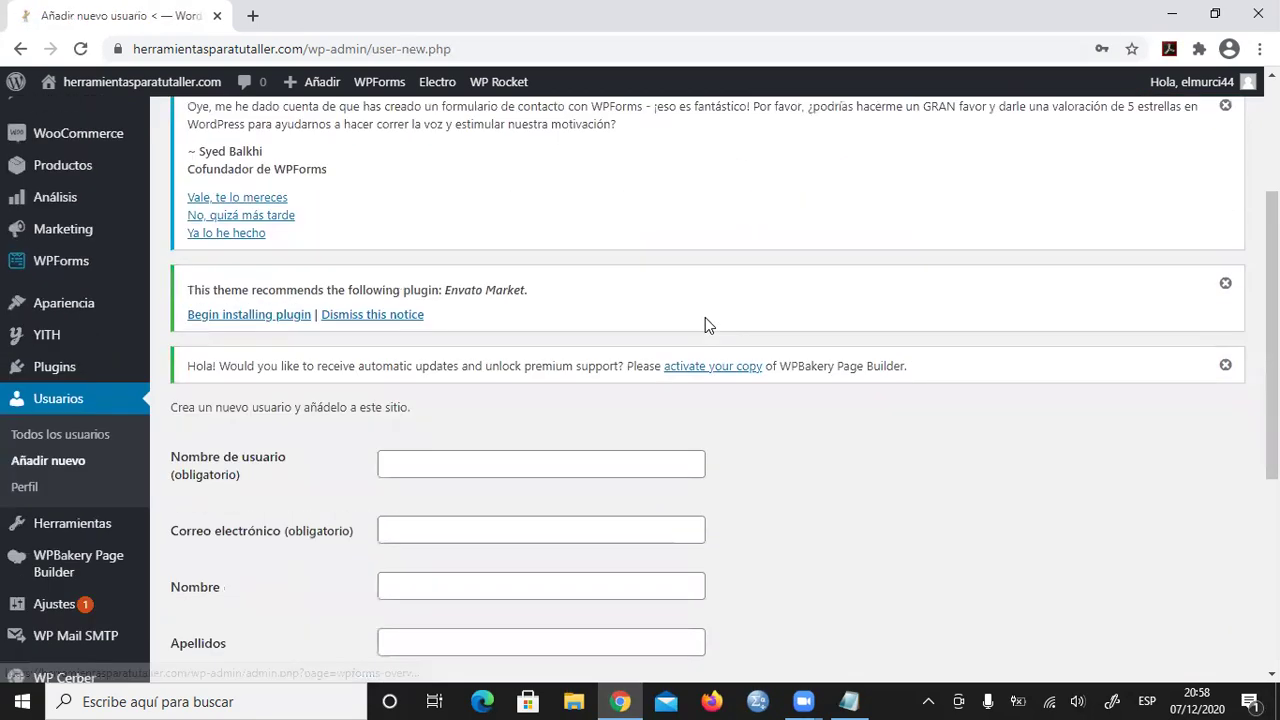
scroll(790, 321, down, 1)
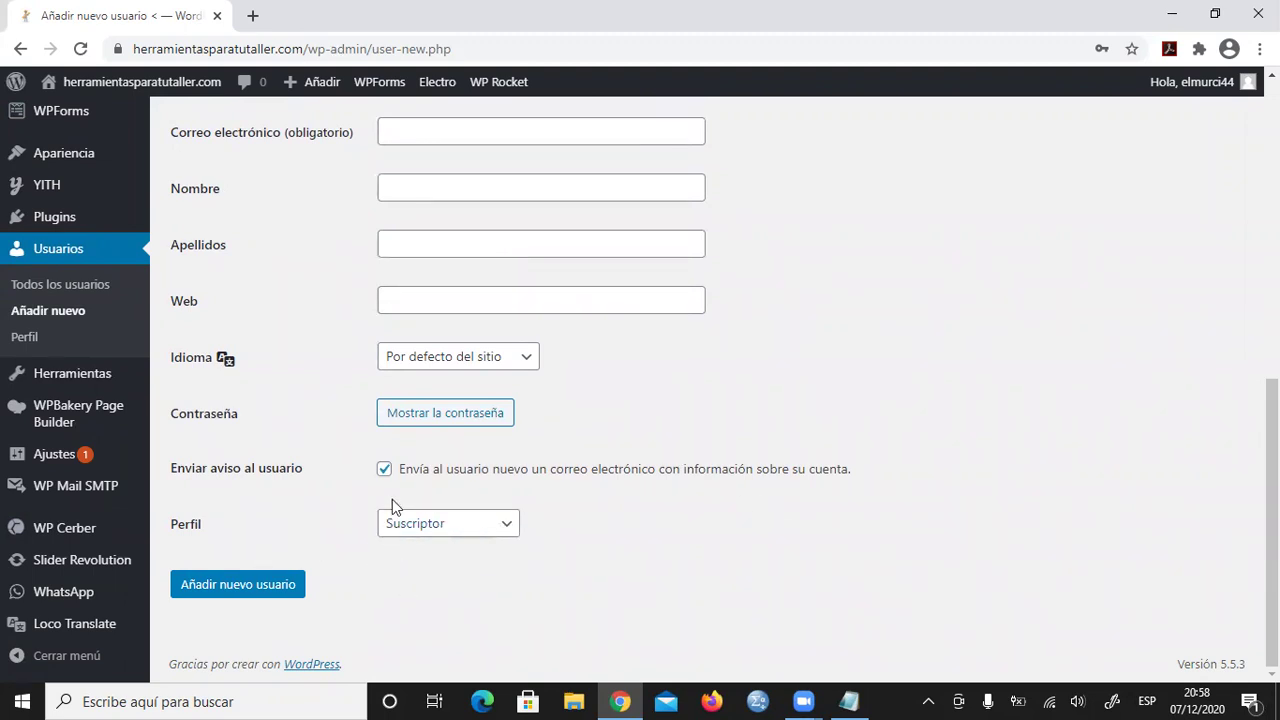
- Set the new user's Perfil dropdown to Gestor de la tienda
click(510, 526)
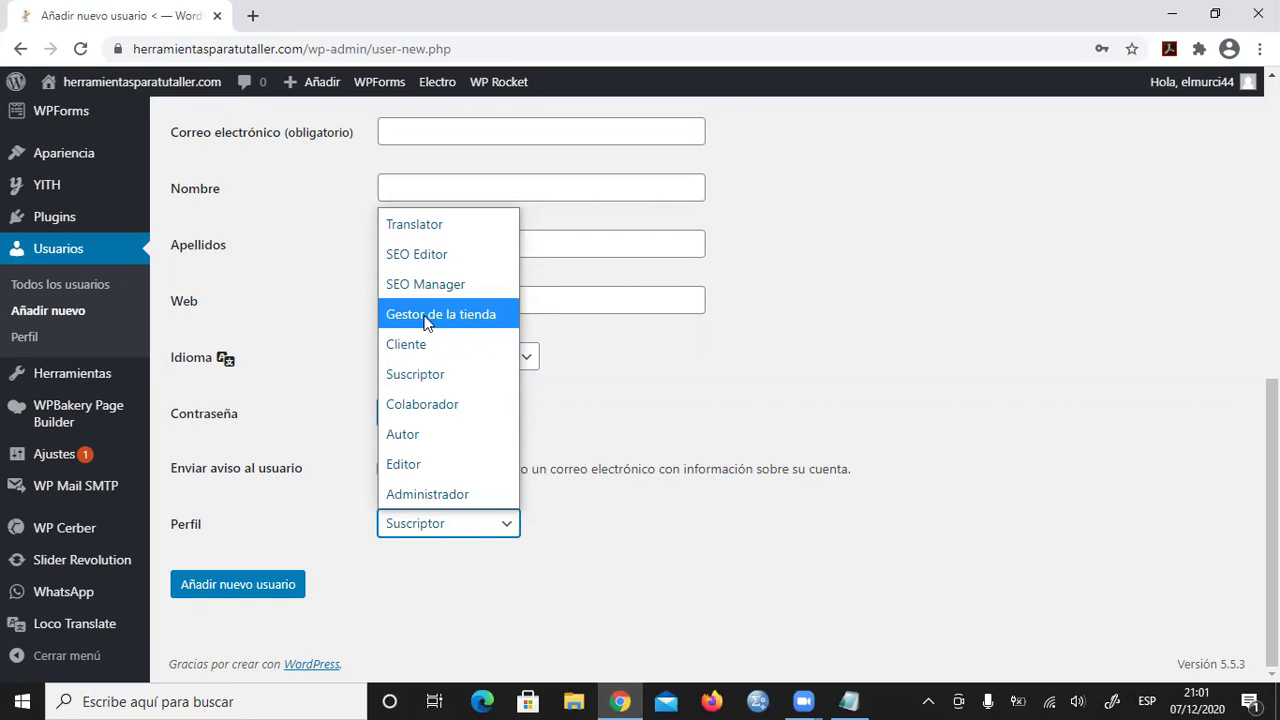
click(461, 315)
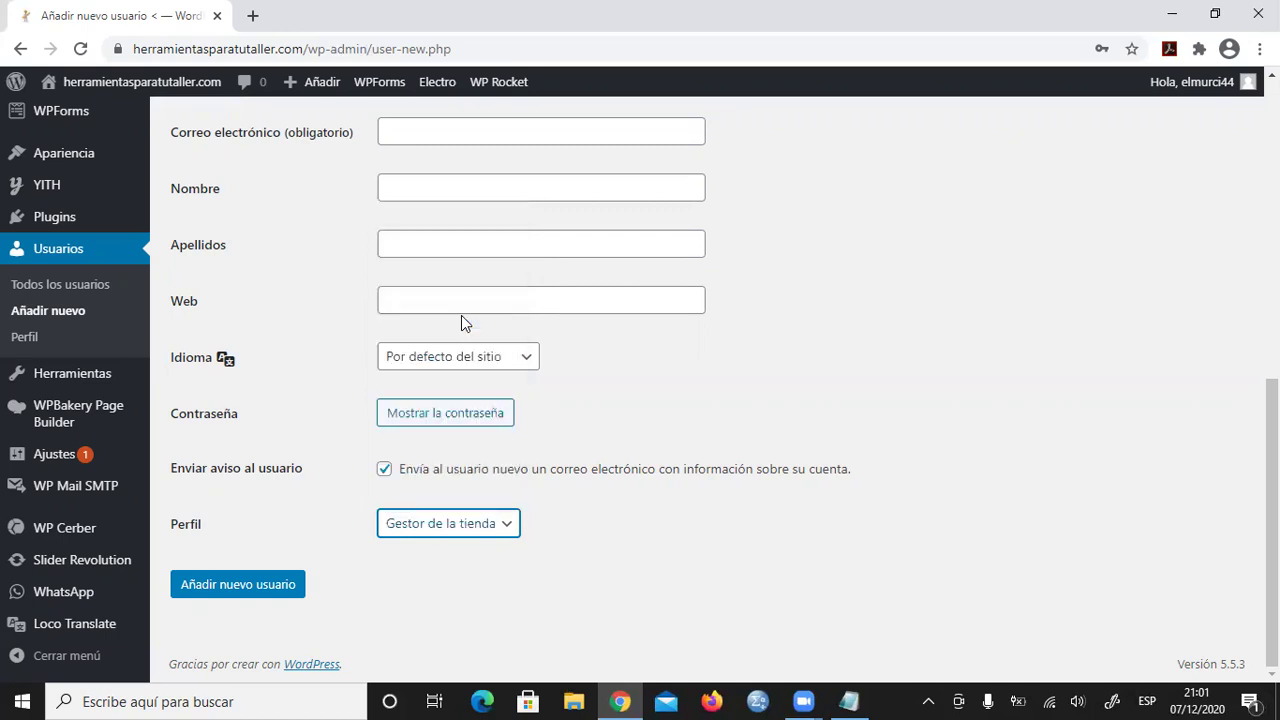
scroll(750, 321, up, 3)
scroll(748, 325, down, 3)
scroll(600, 320, up, 3)
- Enter the new user's username and e-mail address
click(480, 345)
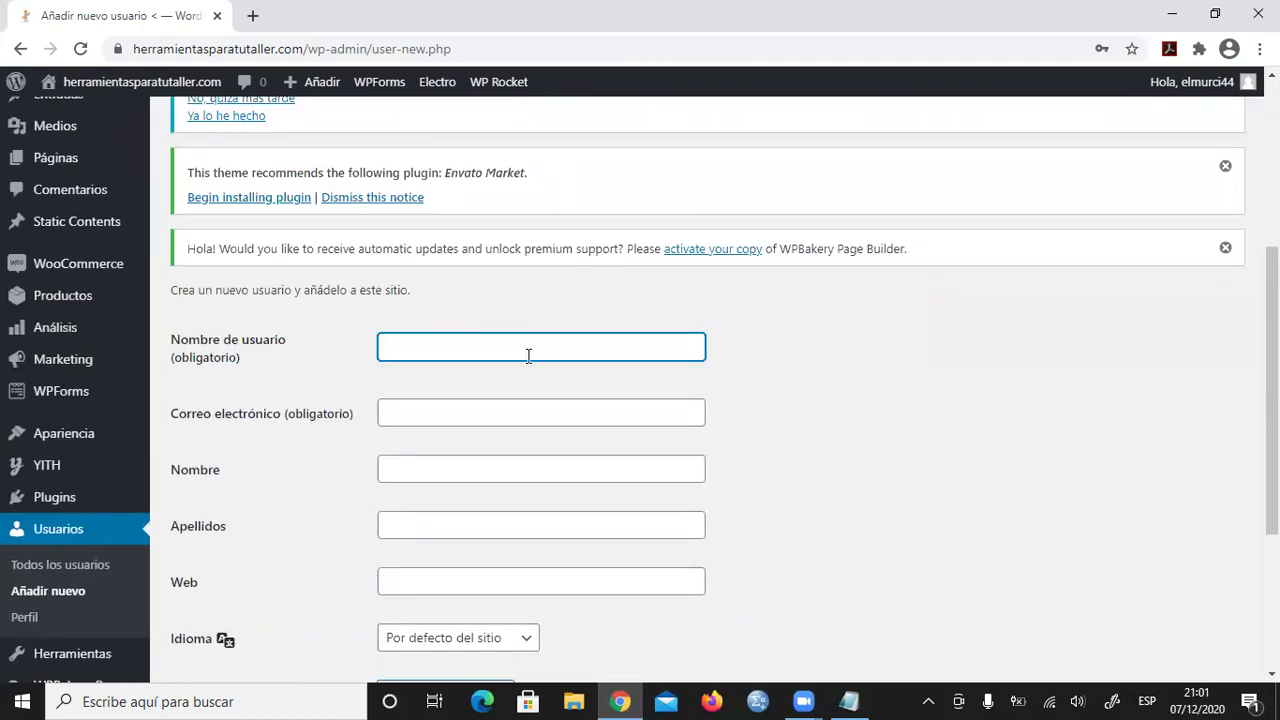
text(Jorge)
click(578, 410)
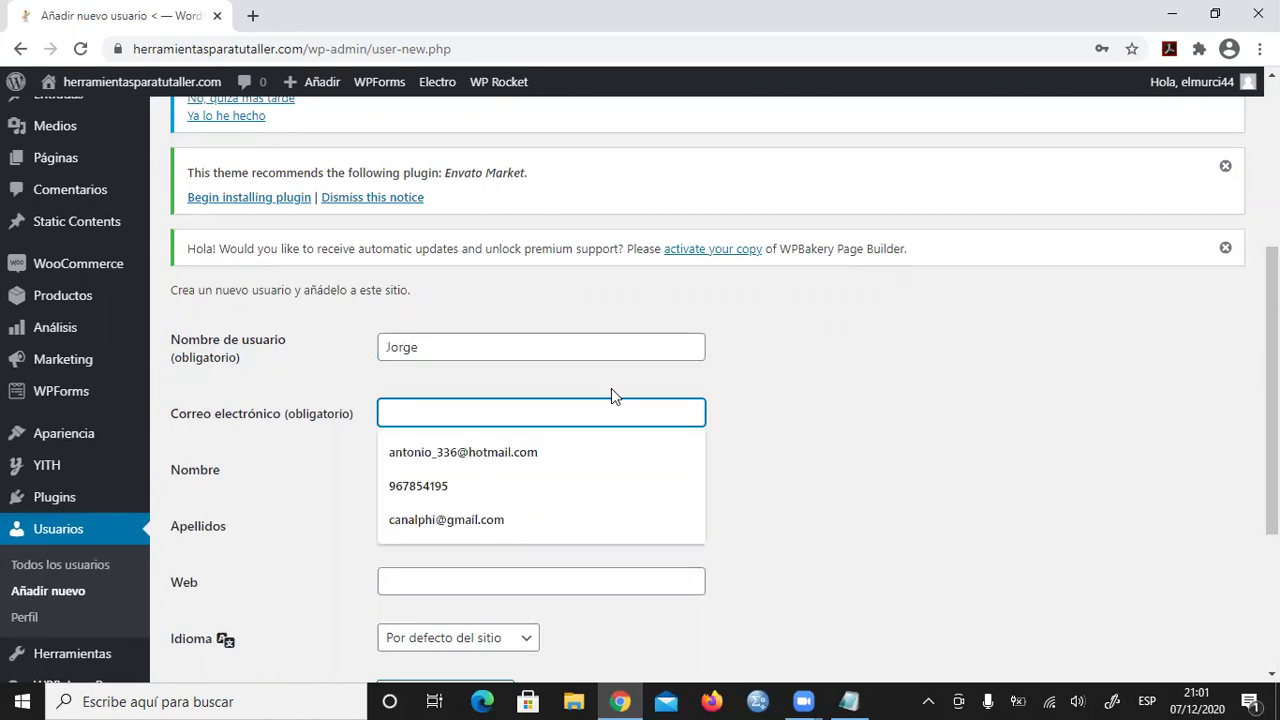
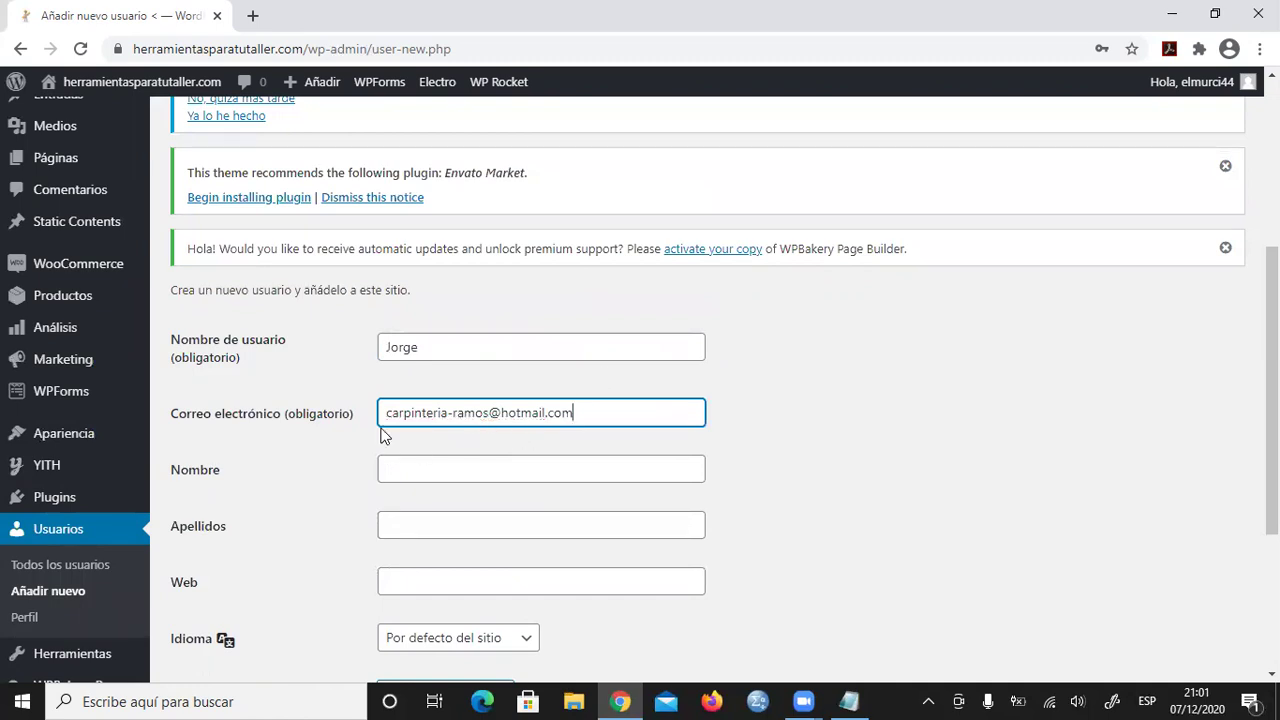
- Fill in the new user's first name and surname
click(447, 476)
click(500, 532)
click(425, 466)
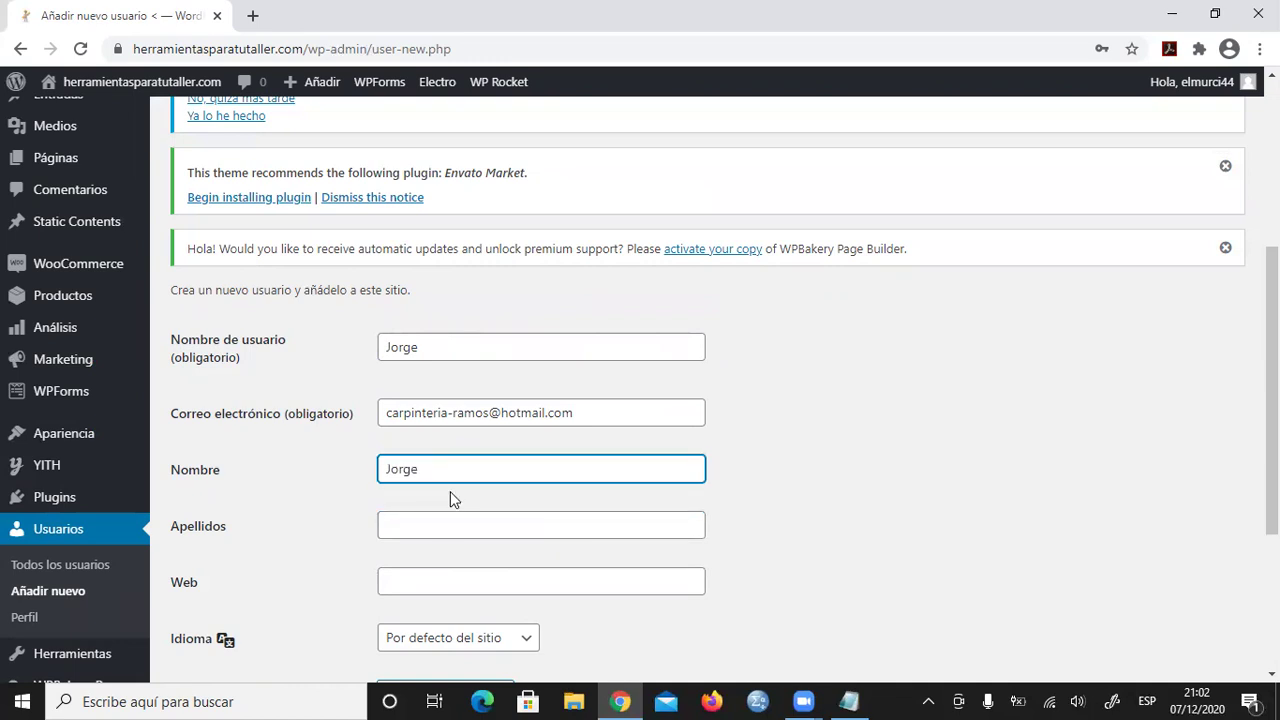
click(476, 527)
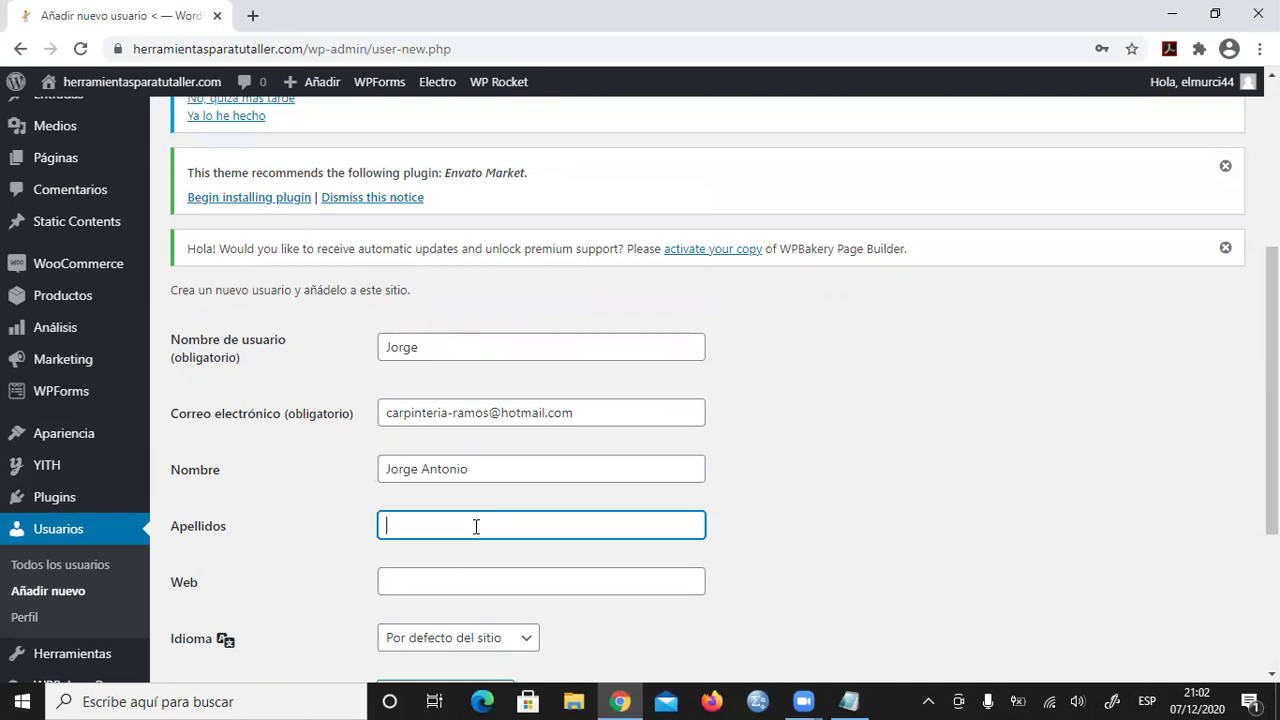
scroll(495, 538, down, 3)
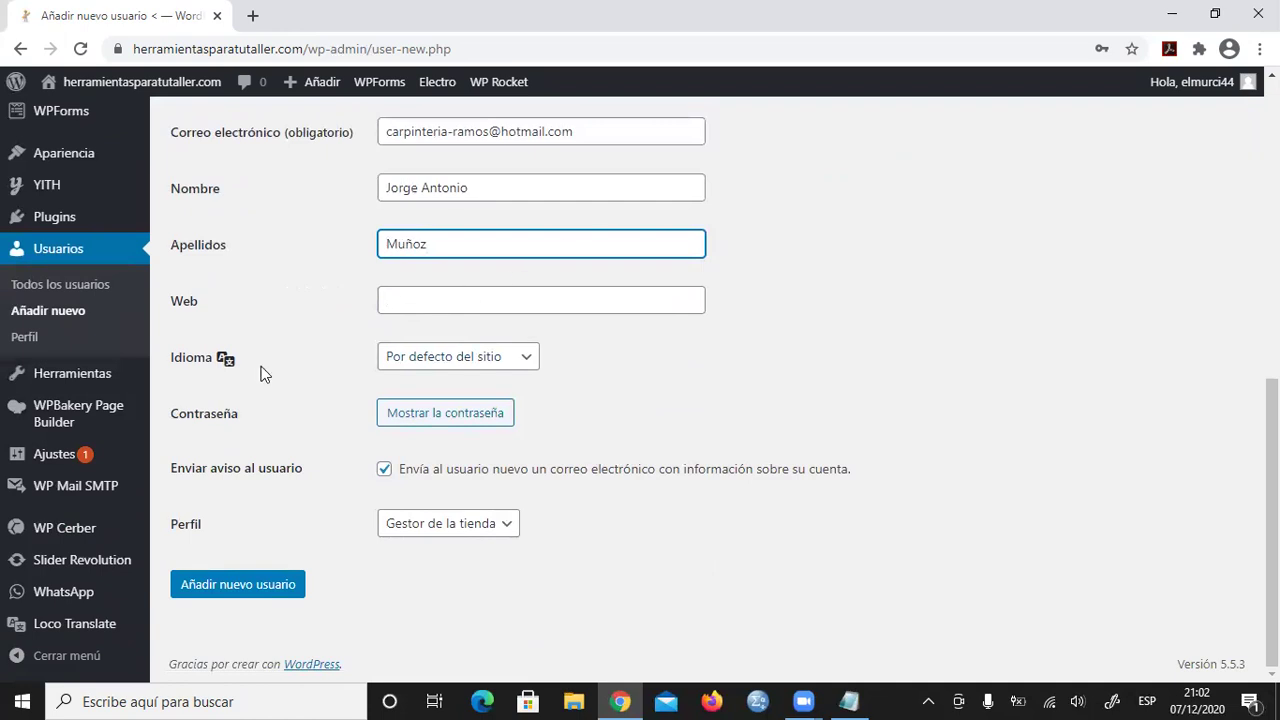
- Set the language to Español, reveal a generated password, and untick Enviar aviso al usuario
click(526, 360)
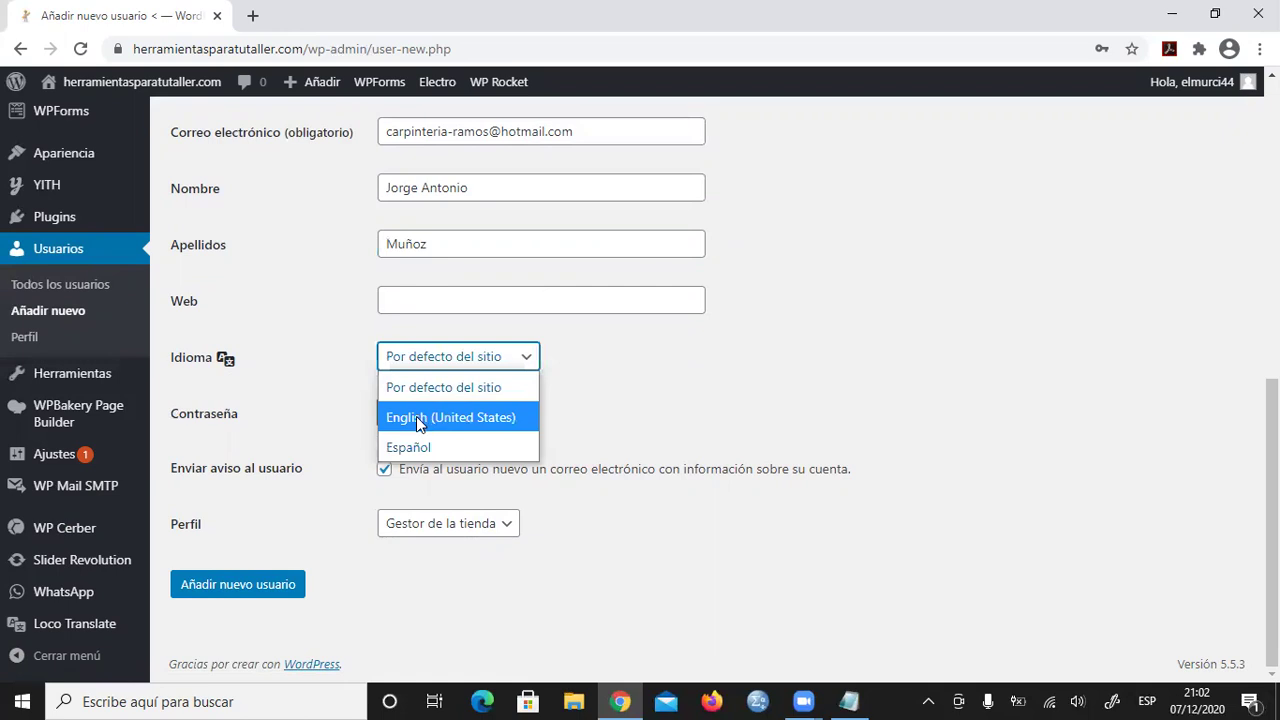
click(414, 448)
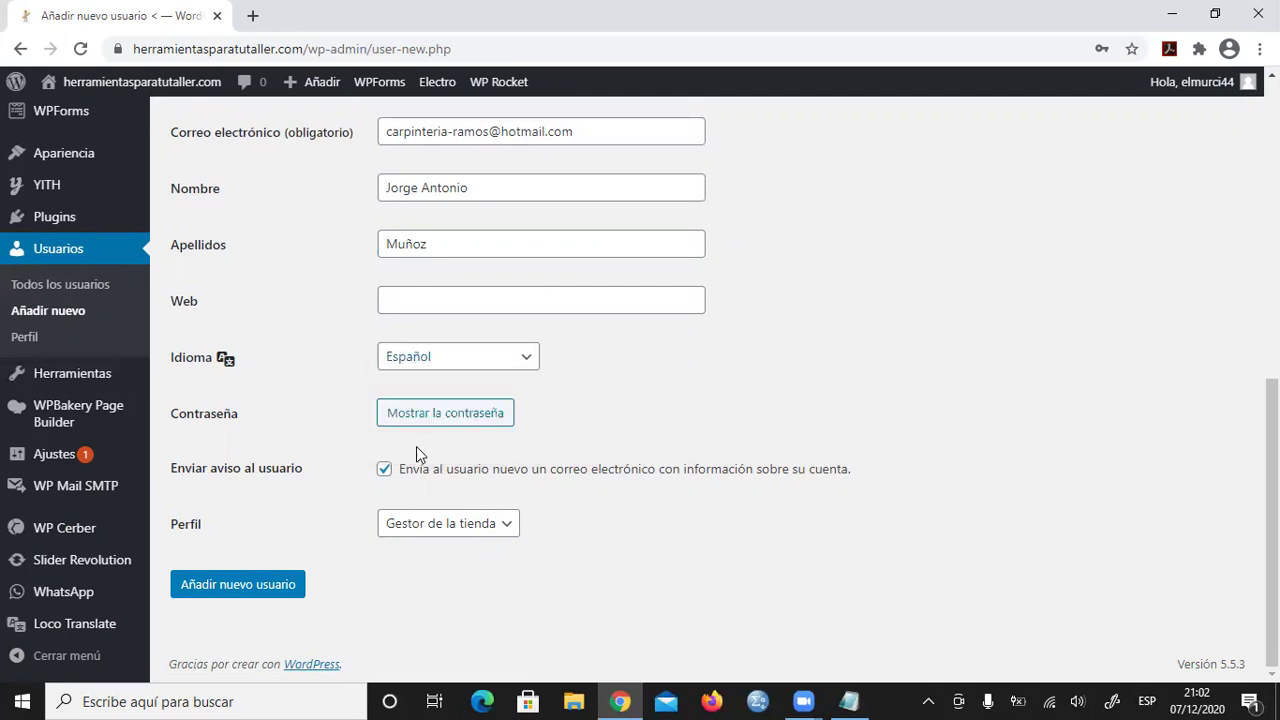
click(438, 418)
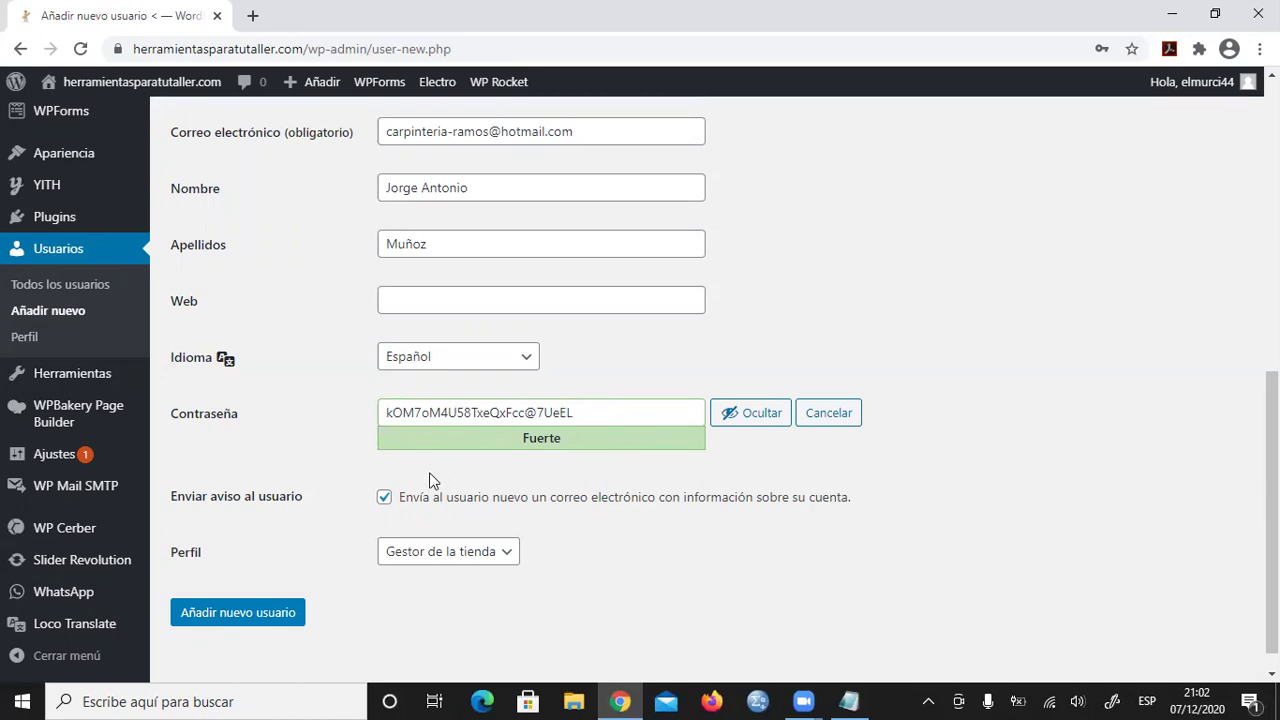
click(386, 505)
- Select the generated password and copy it
scroll(894, 540, down, 1)
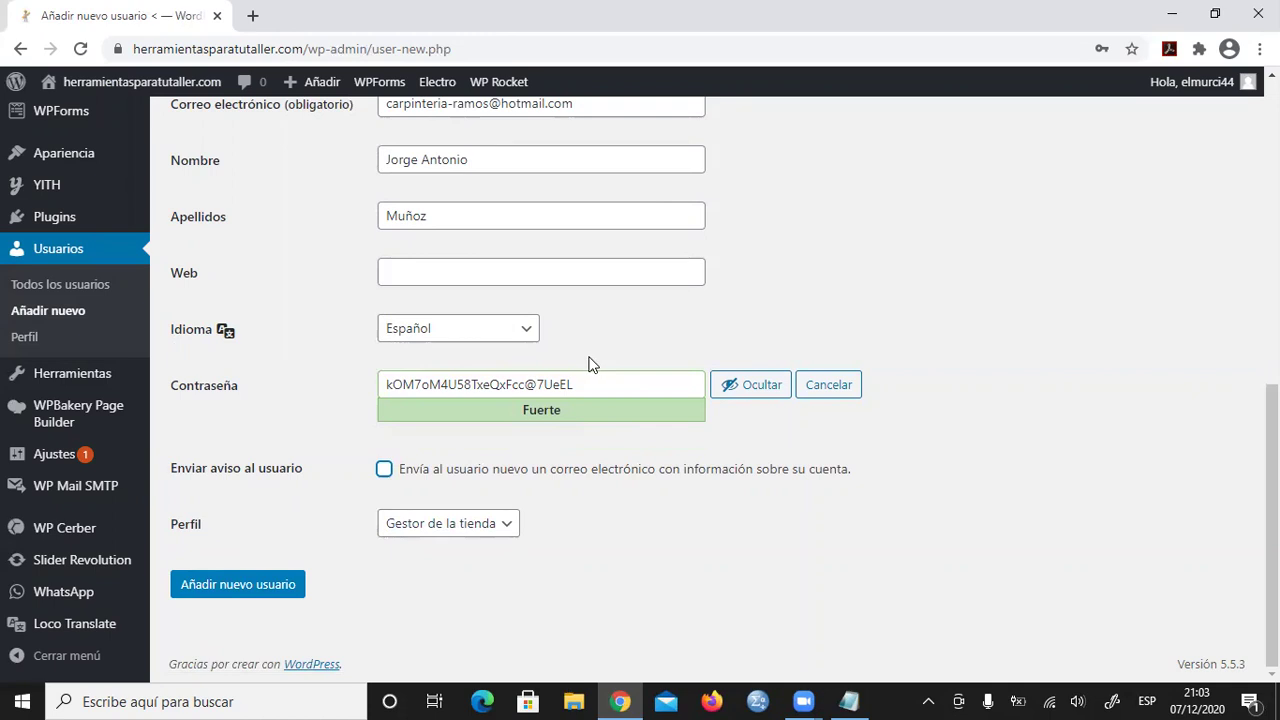
drag(583, 384, 381, 374)
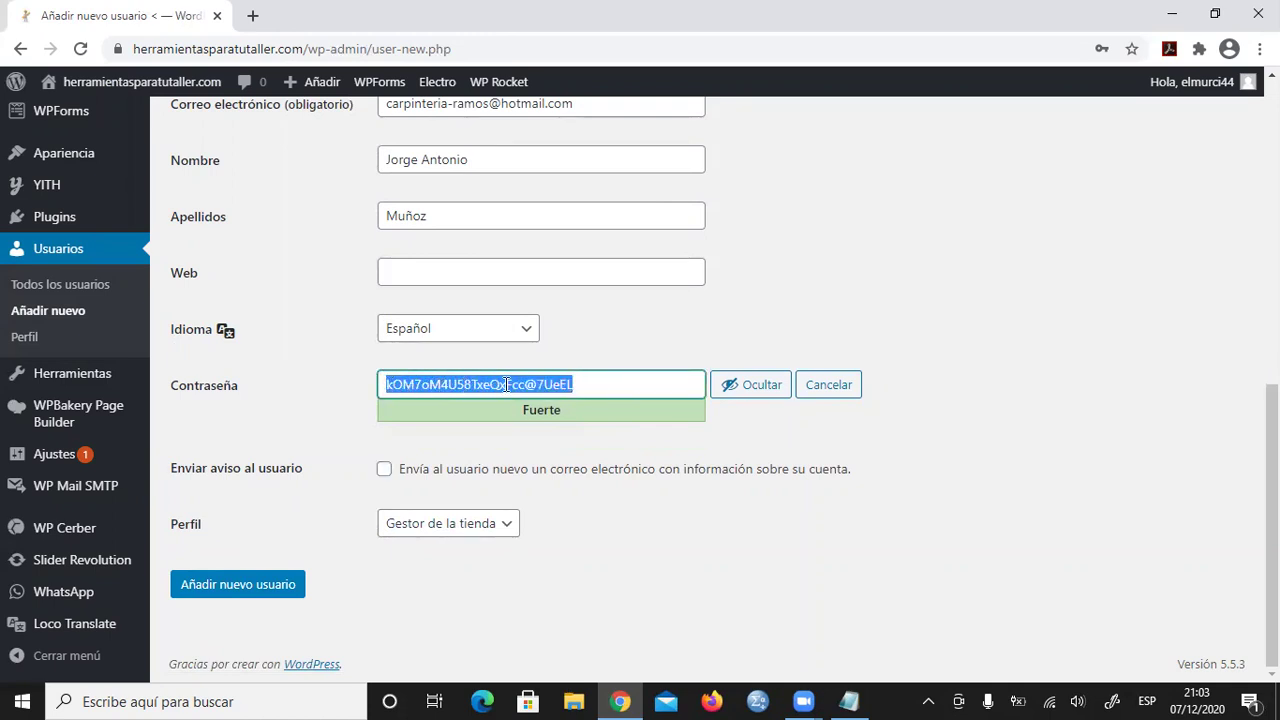
scroll(660, 285, up, 1)
scroll(643, 313, down, 1)
right_click(493, 384)
click(546, 452)
- In the Notepad welcome message, replace the old password after 'Contraseña:' with the copied one
click(852, 700)
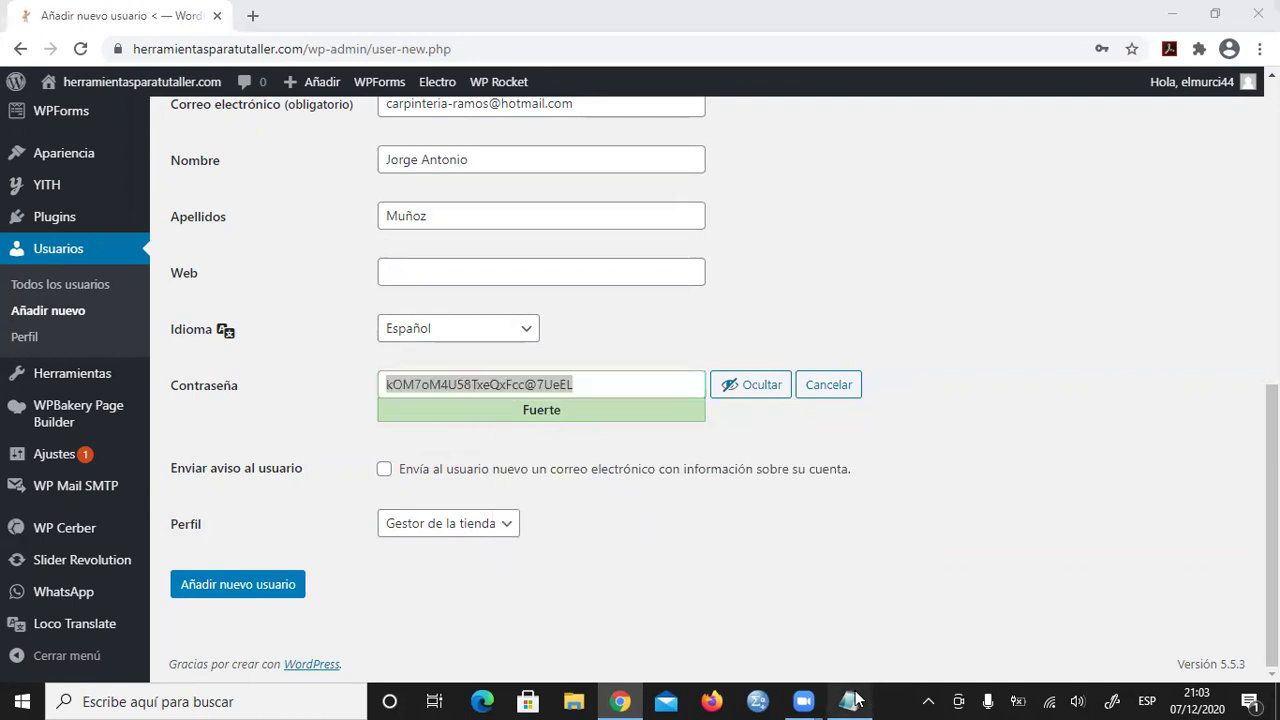
click(407, 270)
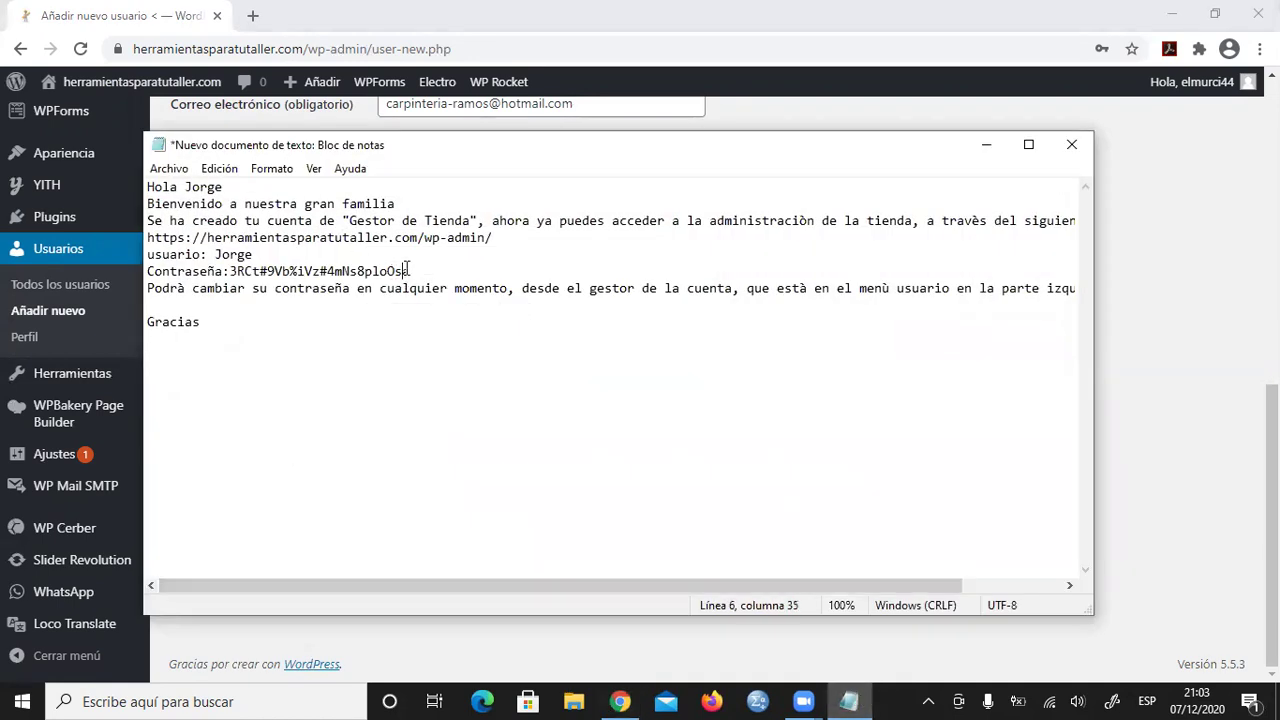
drag(407, 270, 230, 270)
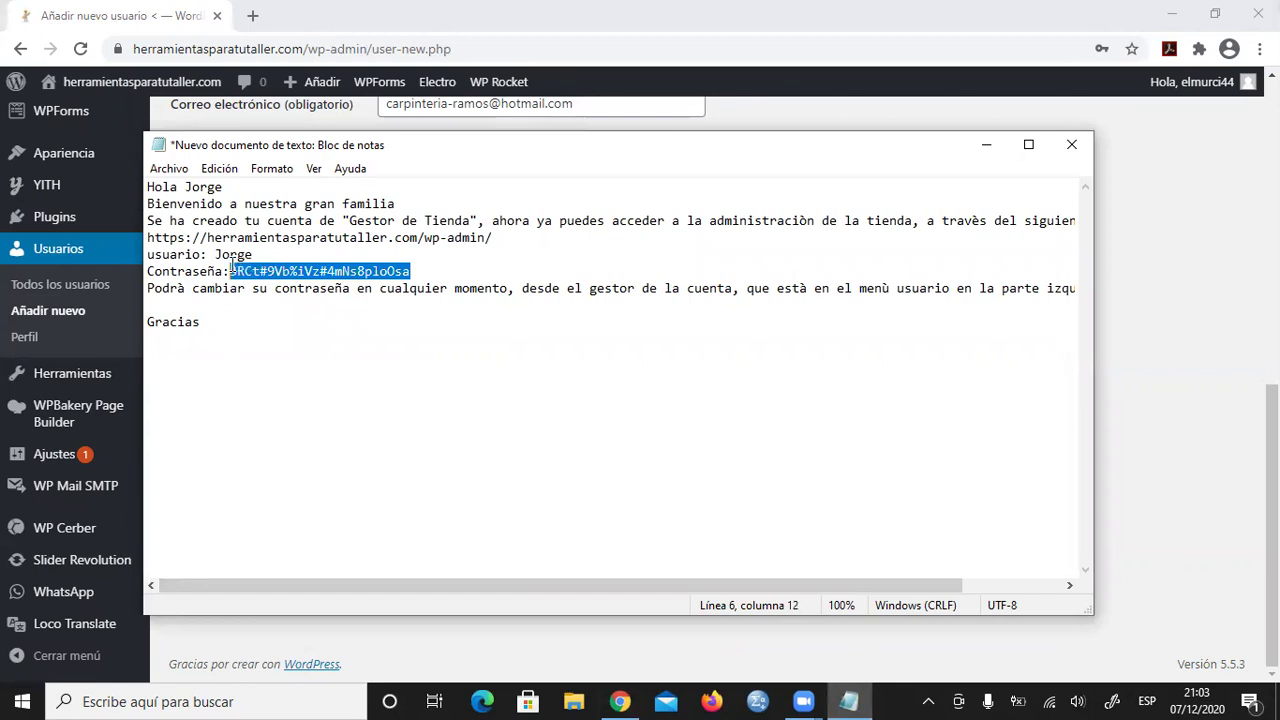
right_click(270, 274)
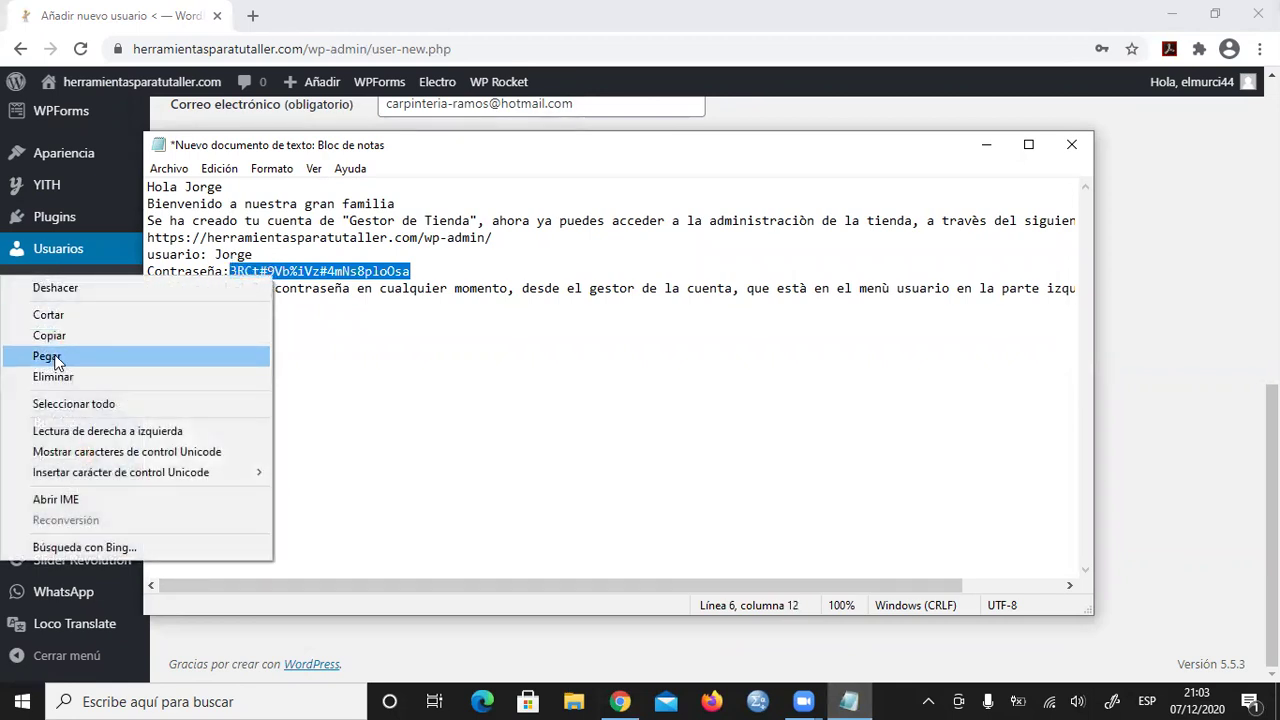
click(52, 356)
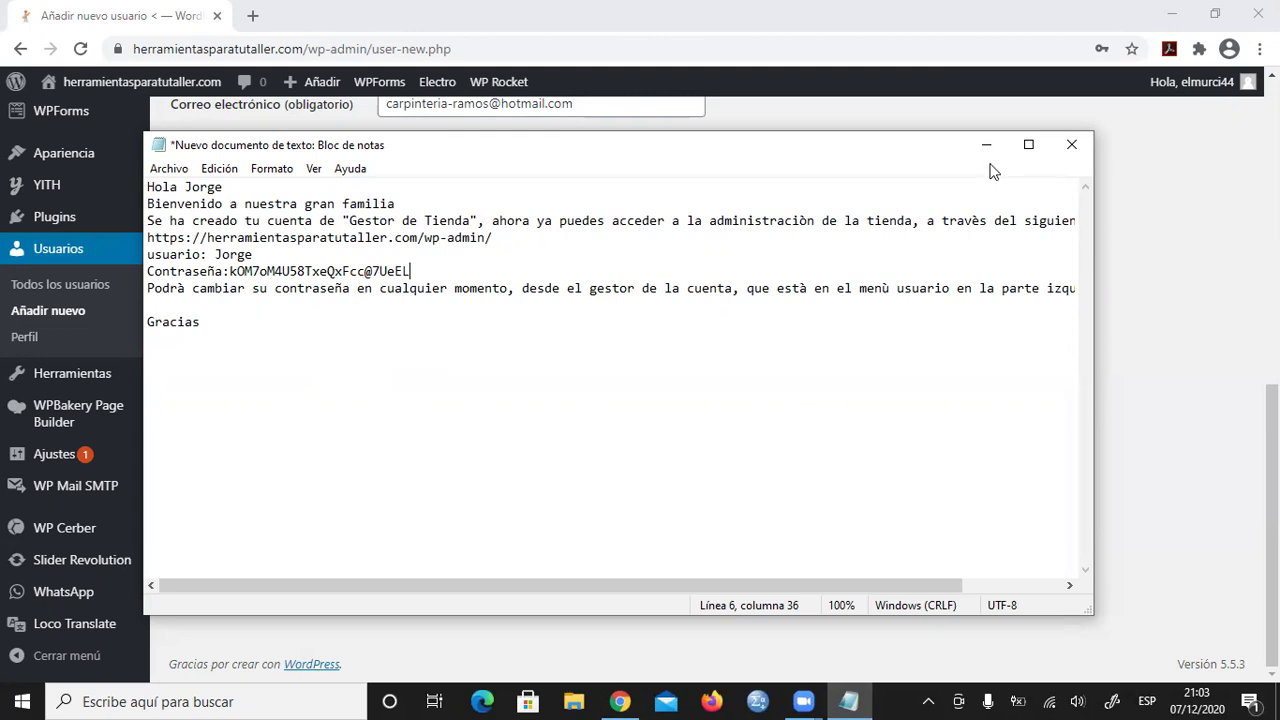
- Select the entire welcome message and copy it
drag(203, 322, 125, 178)
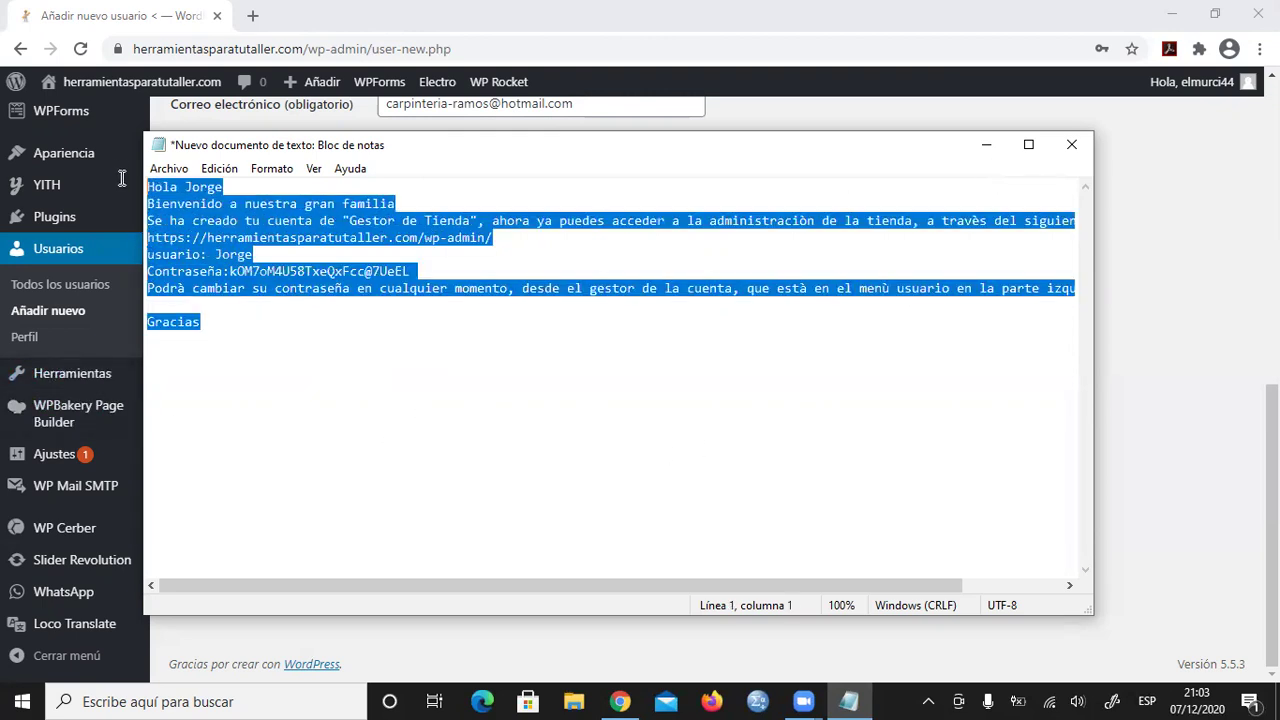
right_click(262, 238)
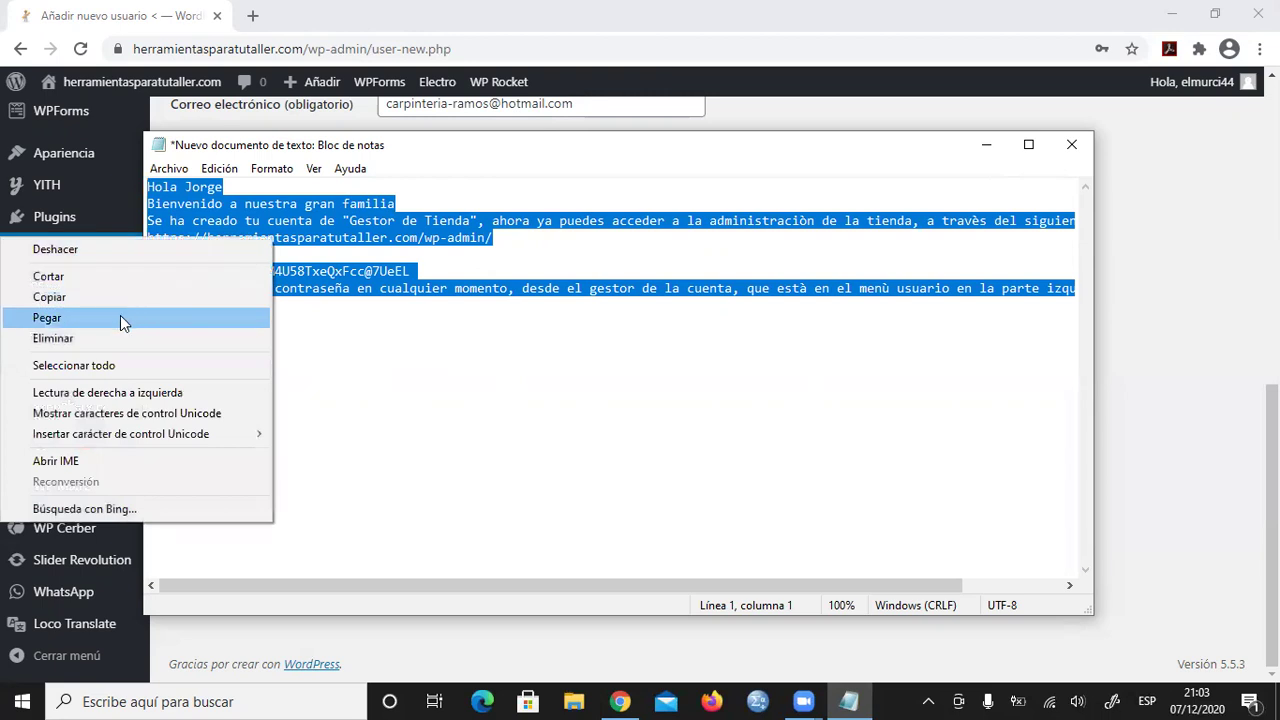
click(50, 297)
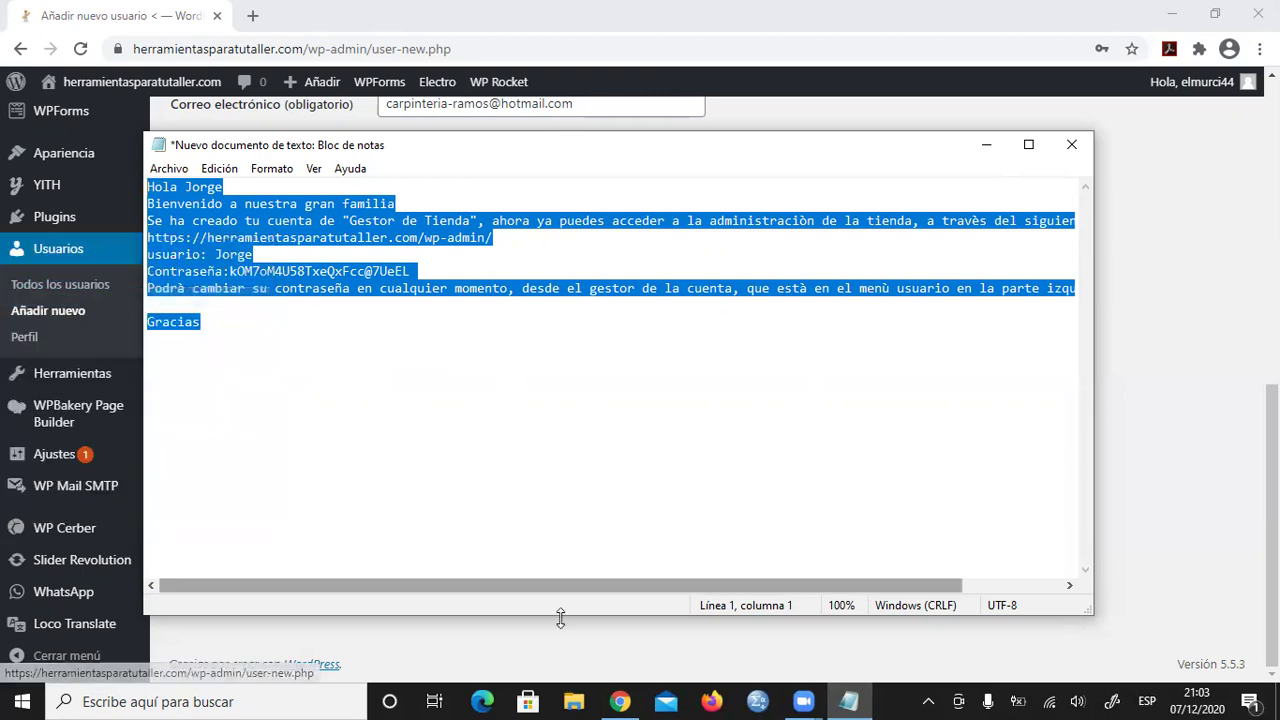
- Return to Chrome and submit the form with Añadir nuevo usuario
click(620, 701)
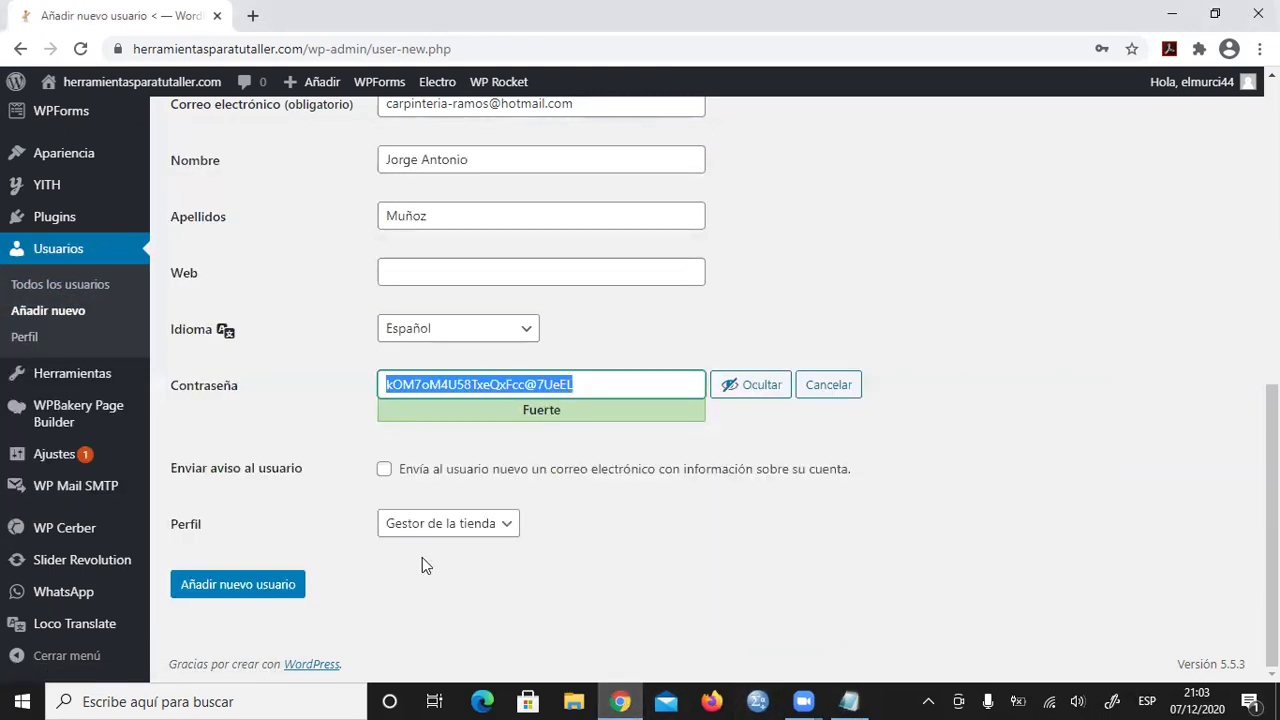
click(224, 586)
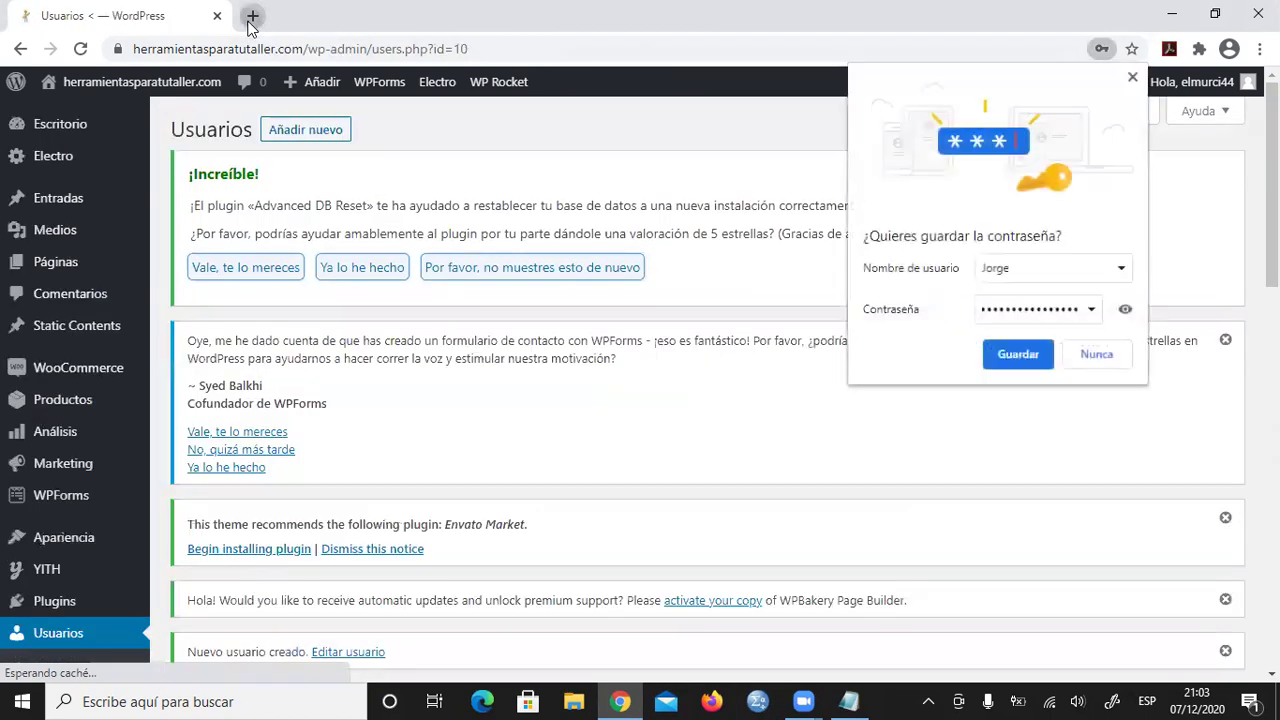
- In a new tab, sign in to the site's cPanel webmail and launch Roundcube
click(251, 18)
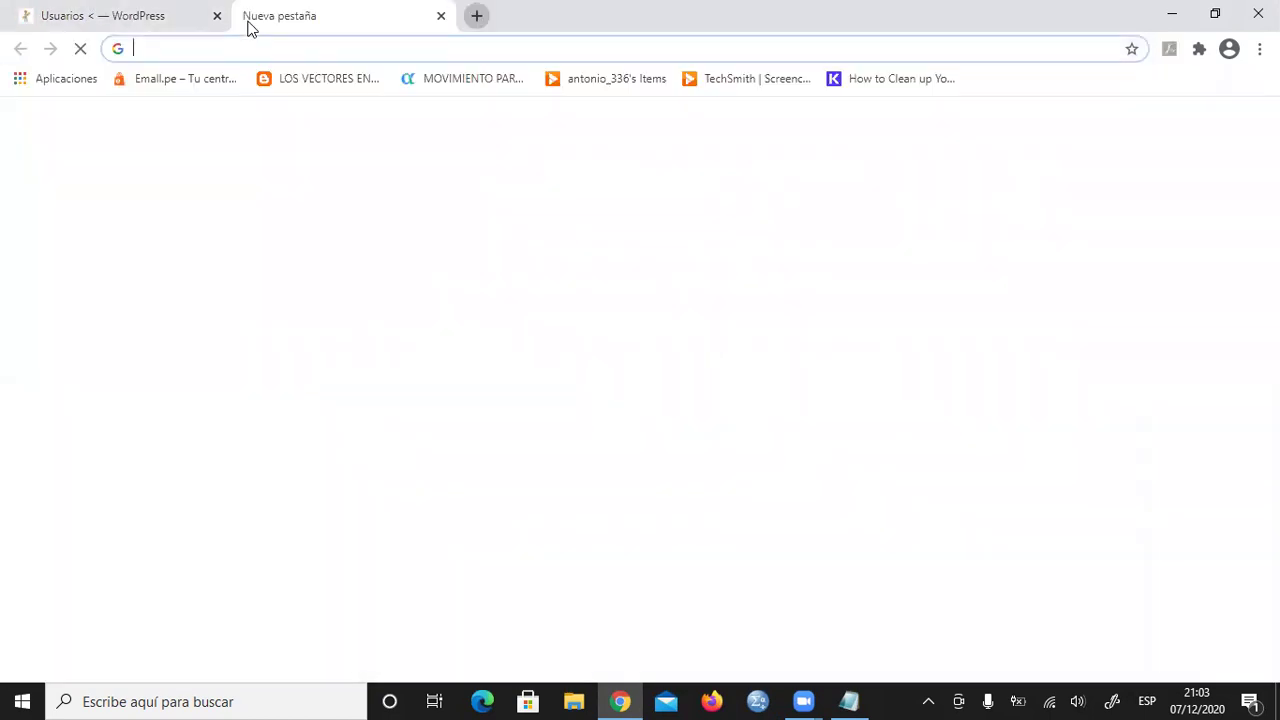
click(145, 14)
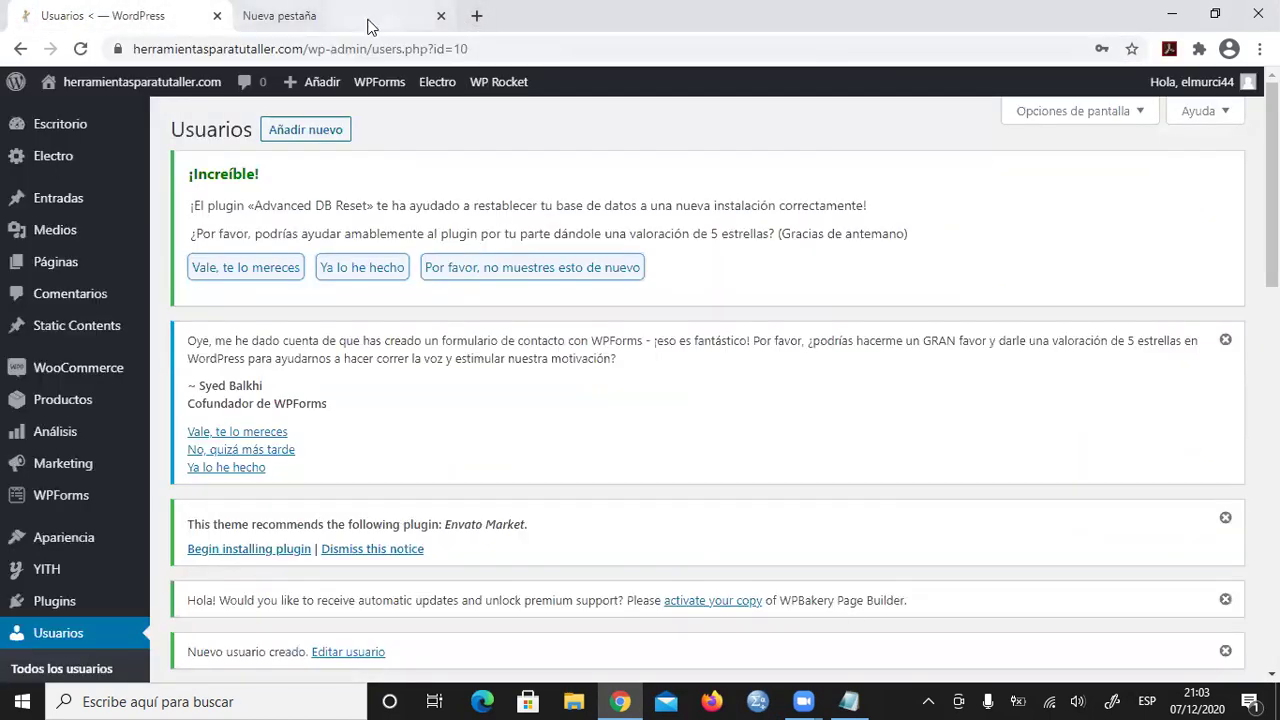
click(368, 22)
click(271, 54)
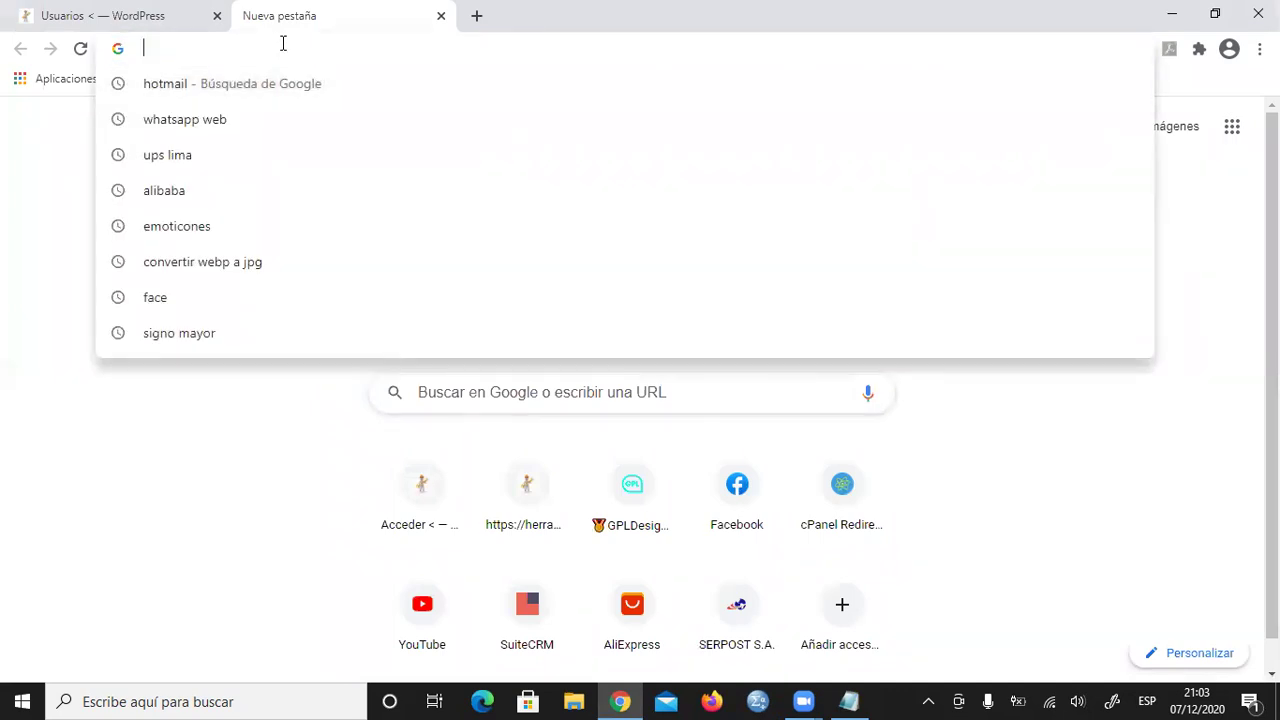
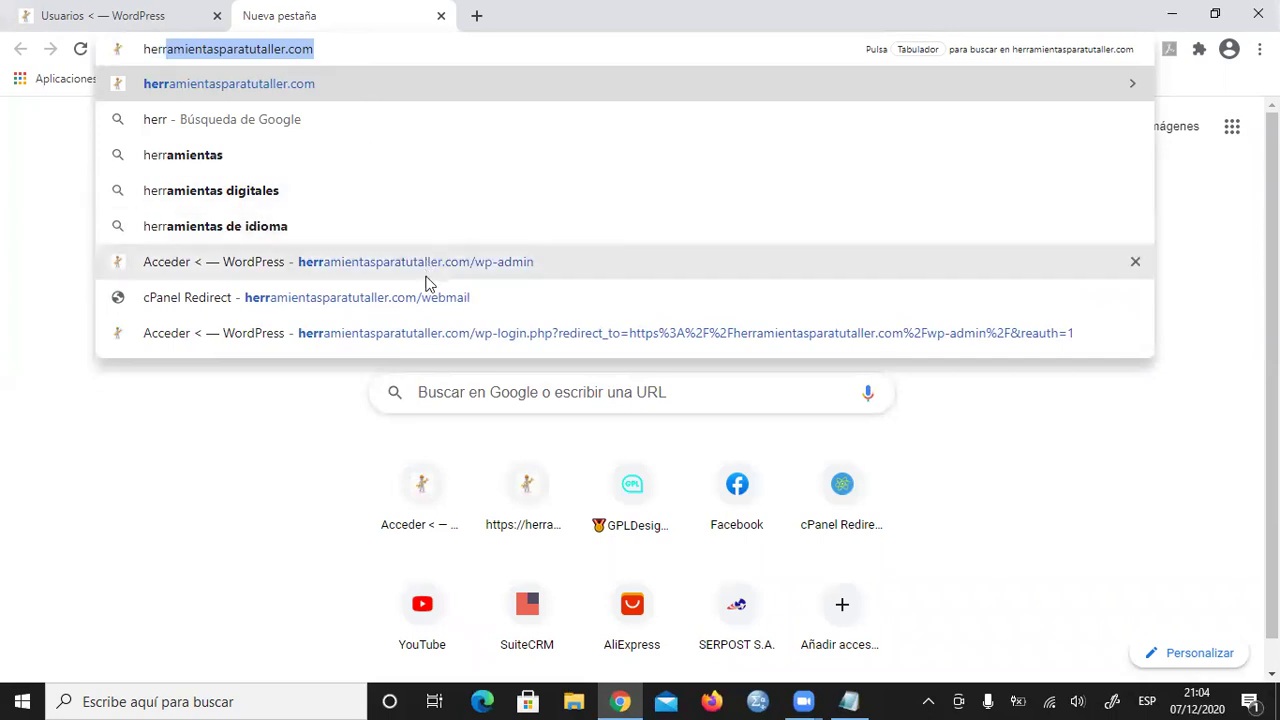
click(421, 291)
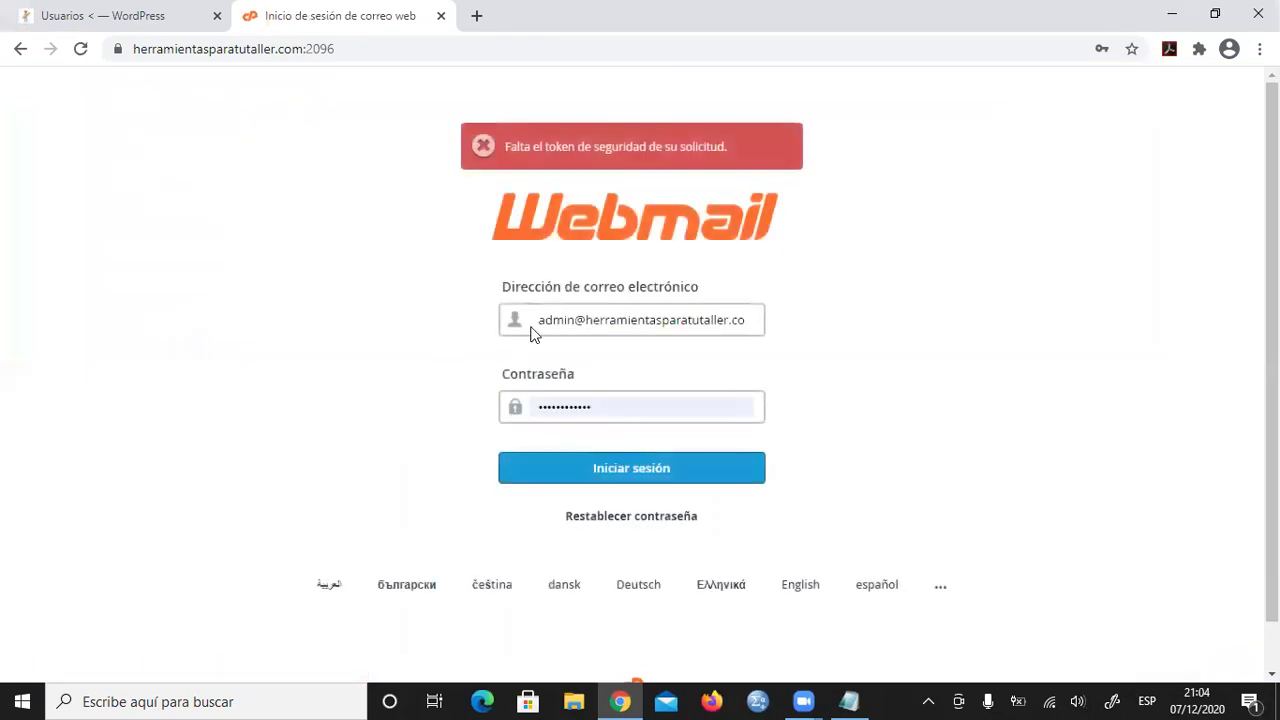
click(622, 467)
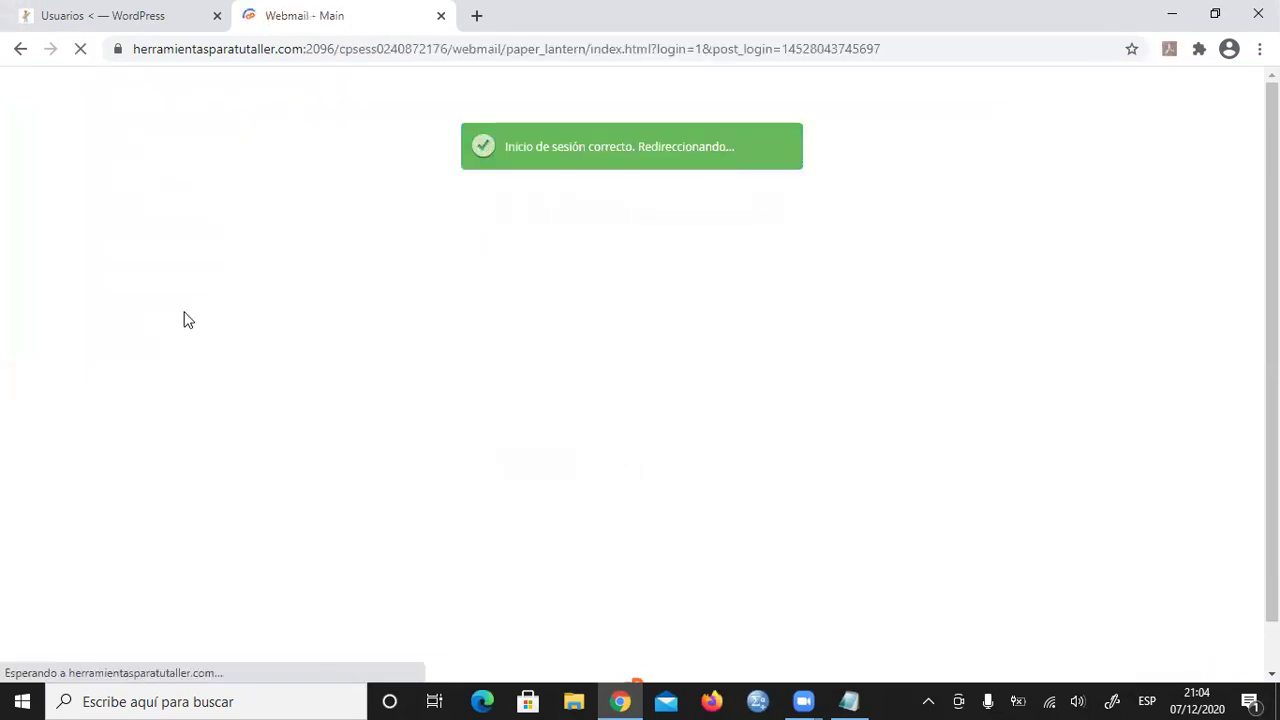
click(226, 256)
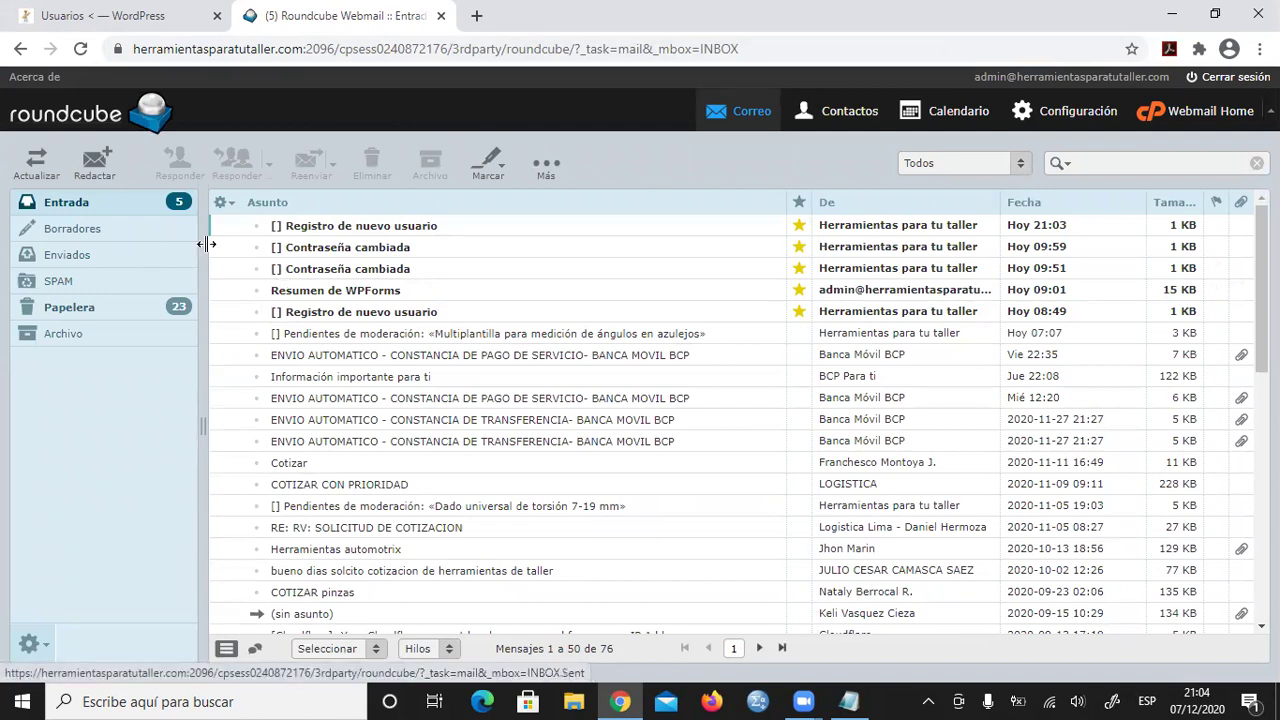
- Compose a new e-mail addressed to the new user's e-mail address
click(92, 168)
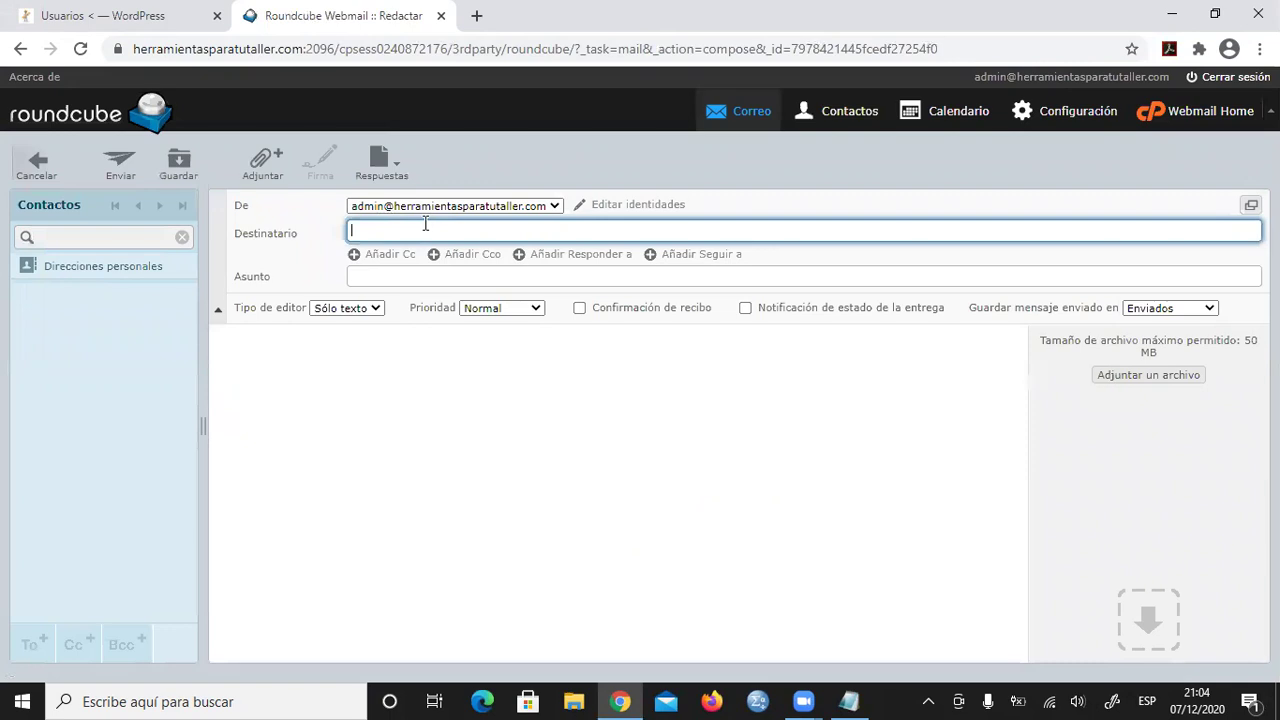
- Use subject 'Bienvenido a nuestra web', paste the welcome message into the body, and send
click(429, 283)
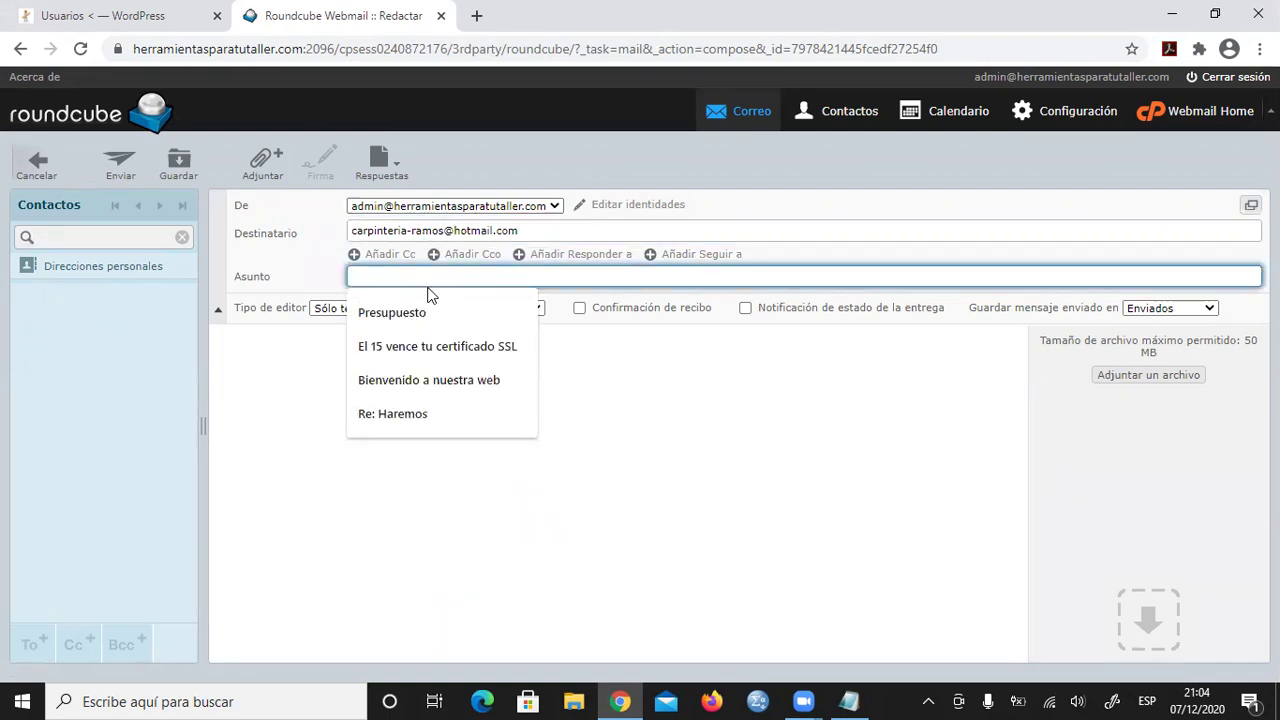
click(446, 379)
click(303, 380)
right_click(307, 378)
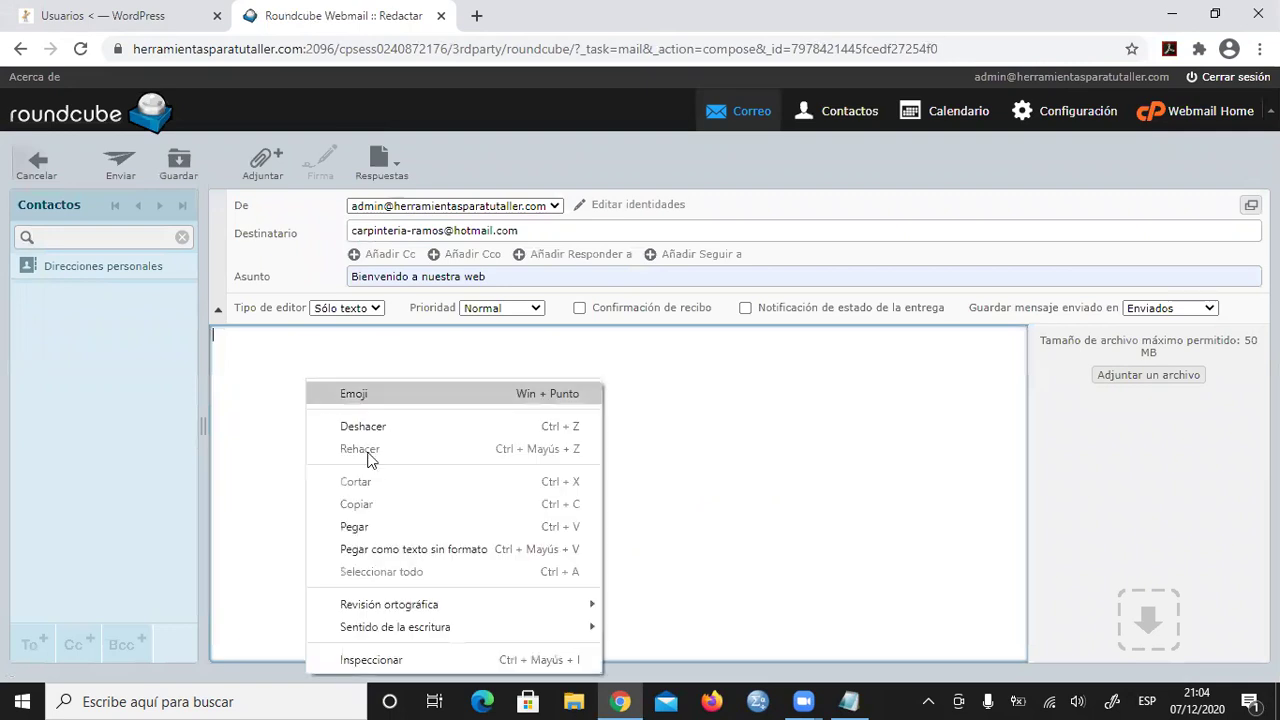
click(369, 525)
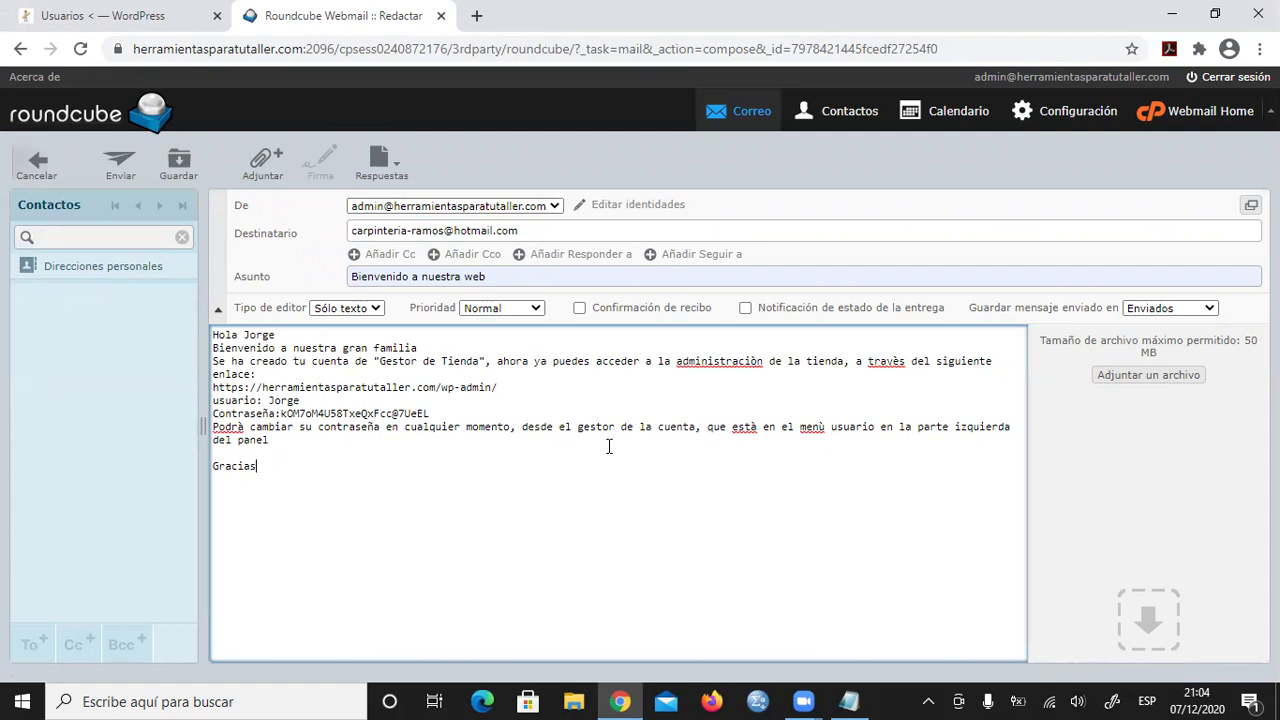
click(117, 170)
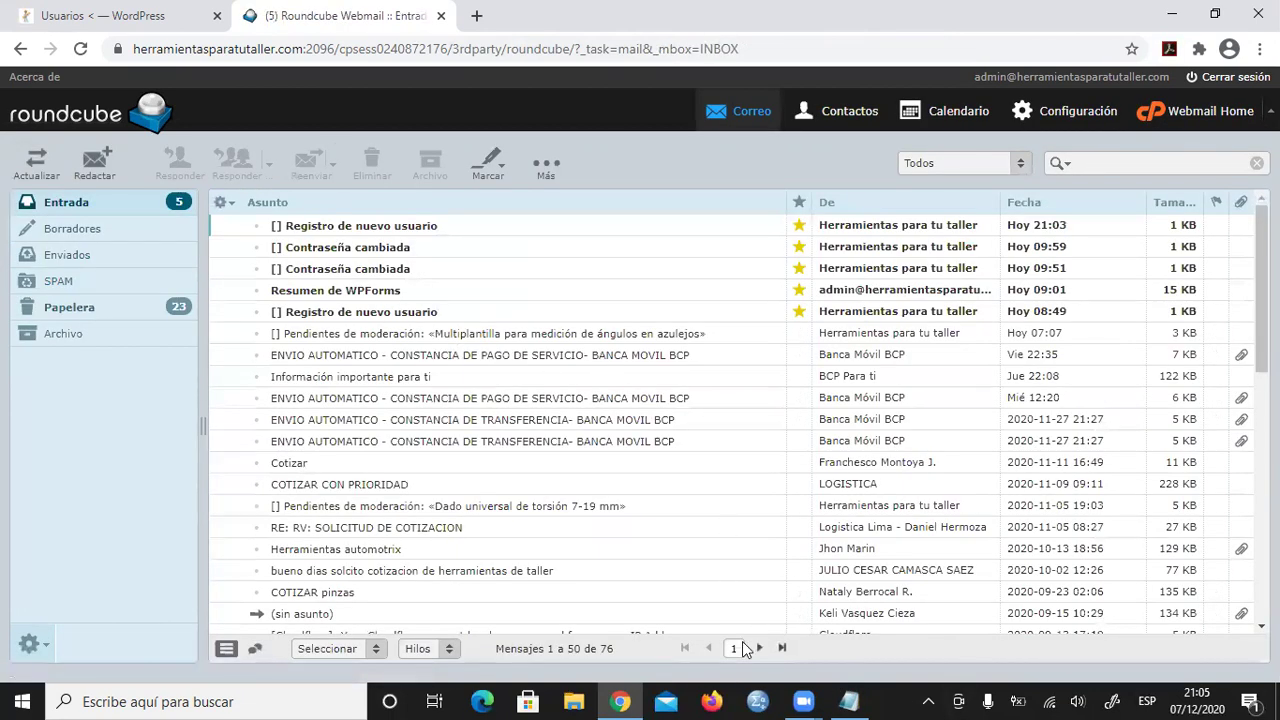
- Open a new Chrome incognito window from the taskbar icon
click(619, 700)
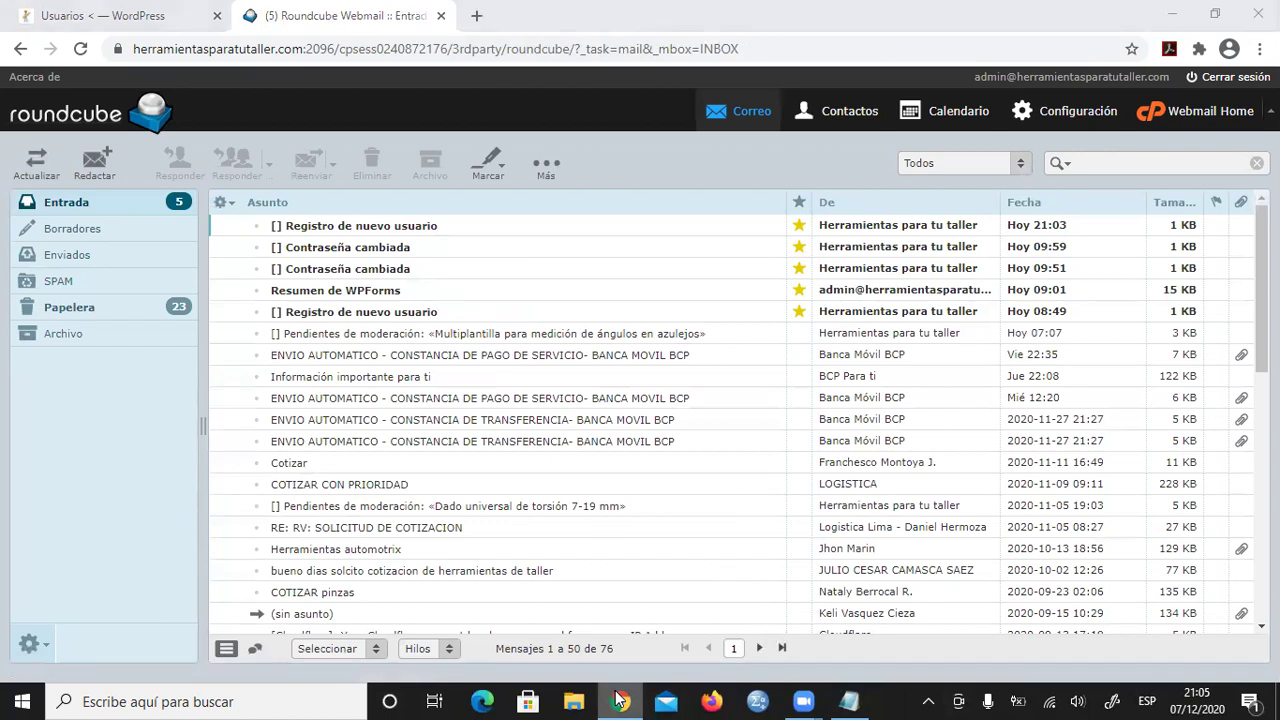
right_click(619, 700)
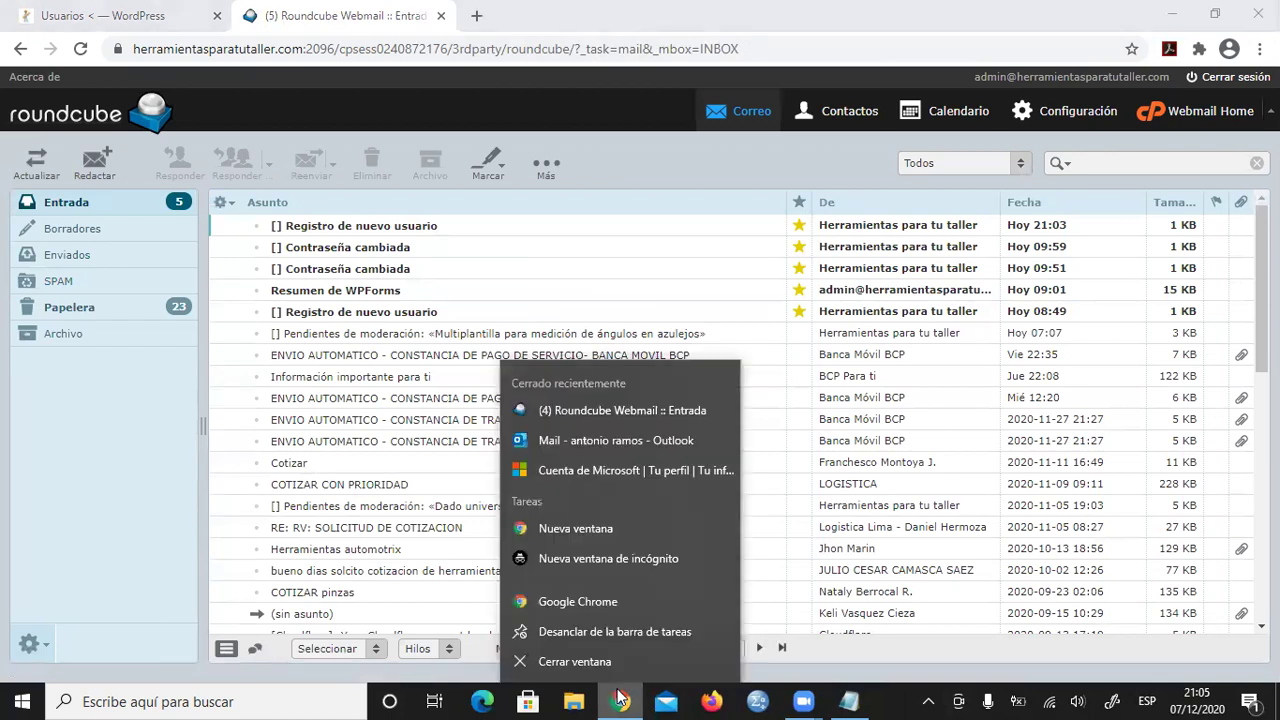
click(581, 561)
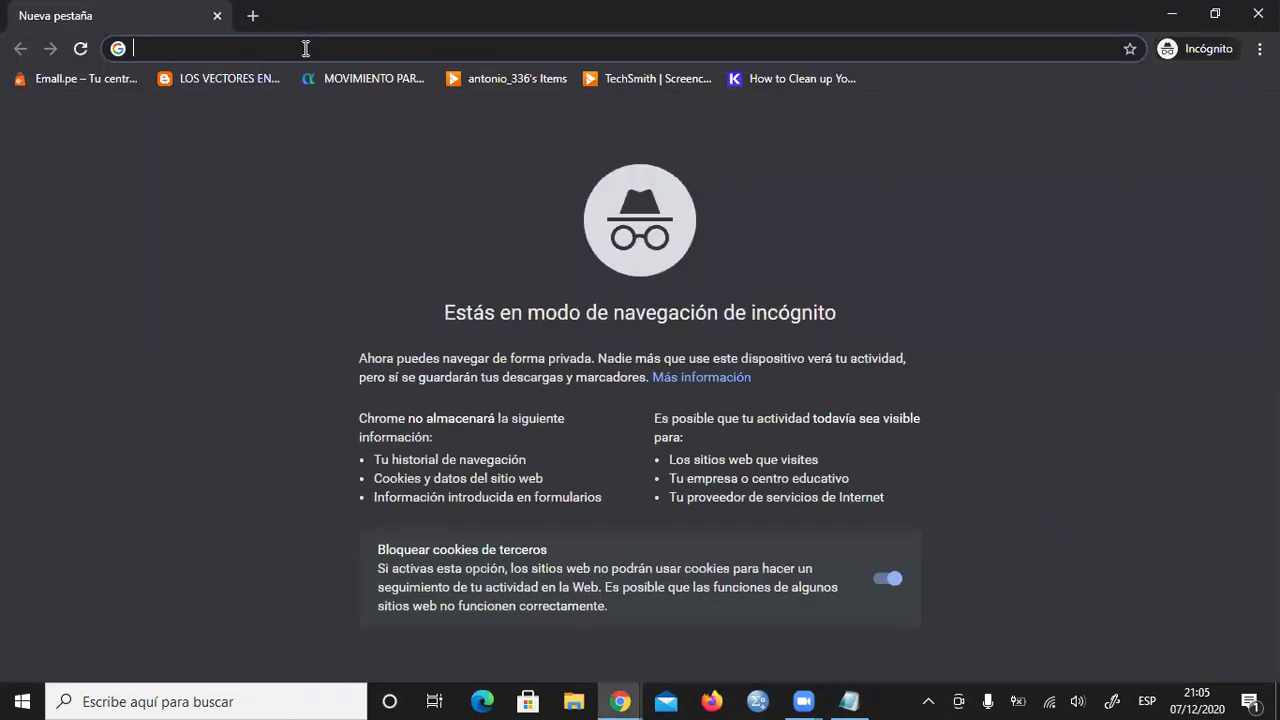
- Search for 'hot' (hotmail) and open the Outlook web mail result
text(hot)
key(Return)
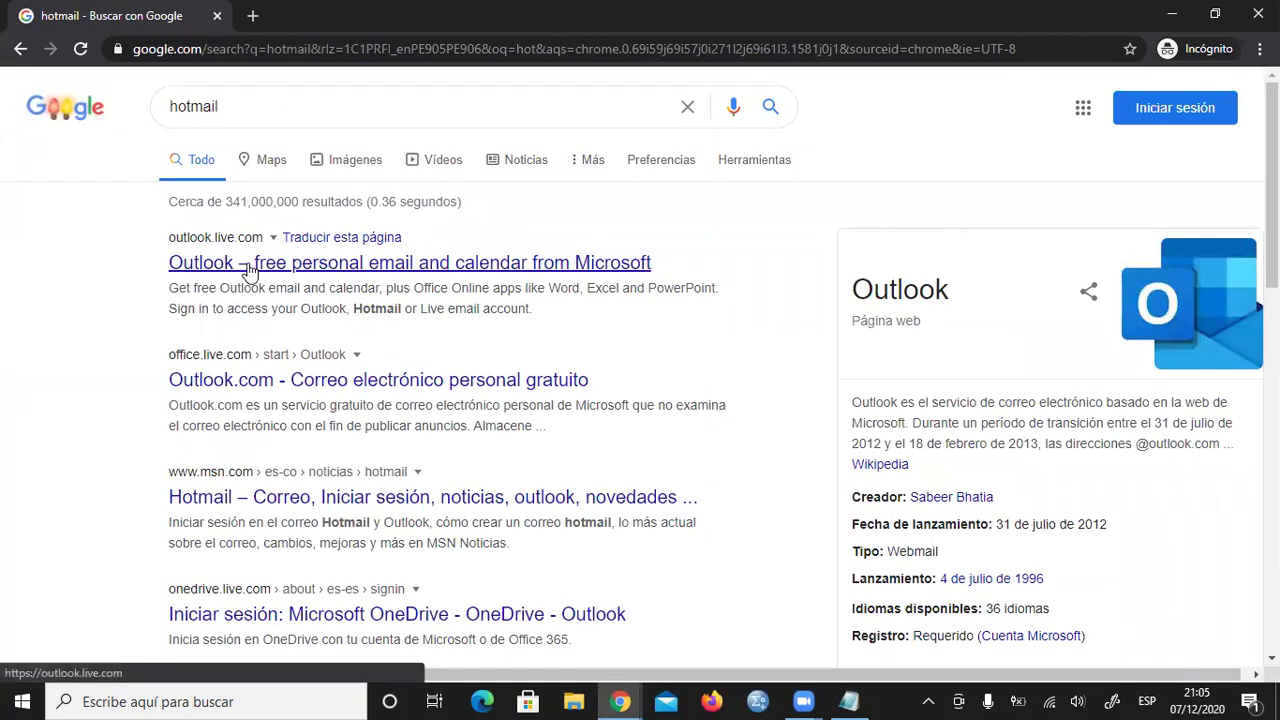
click(250, 270)
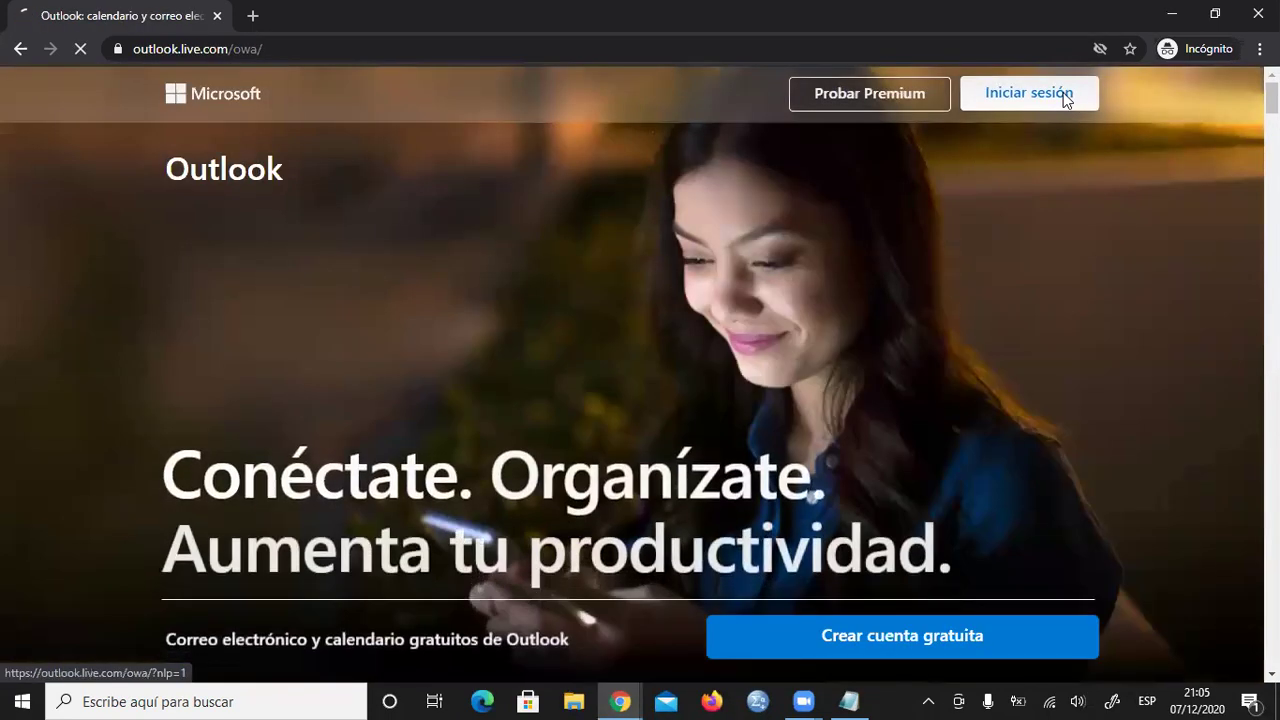
- Go to the Outlook sign-in page and enter the account e-mail address
click(1063, 92)
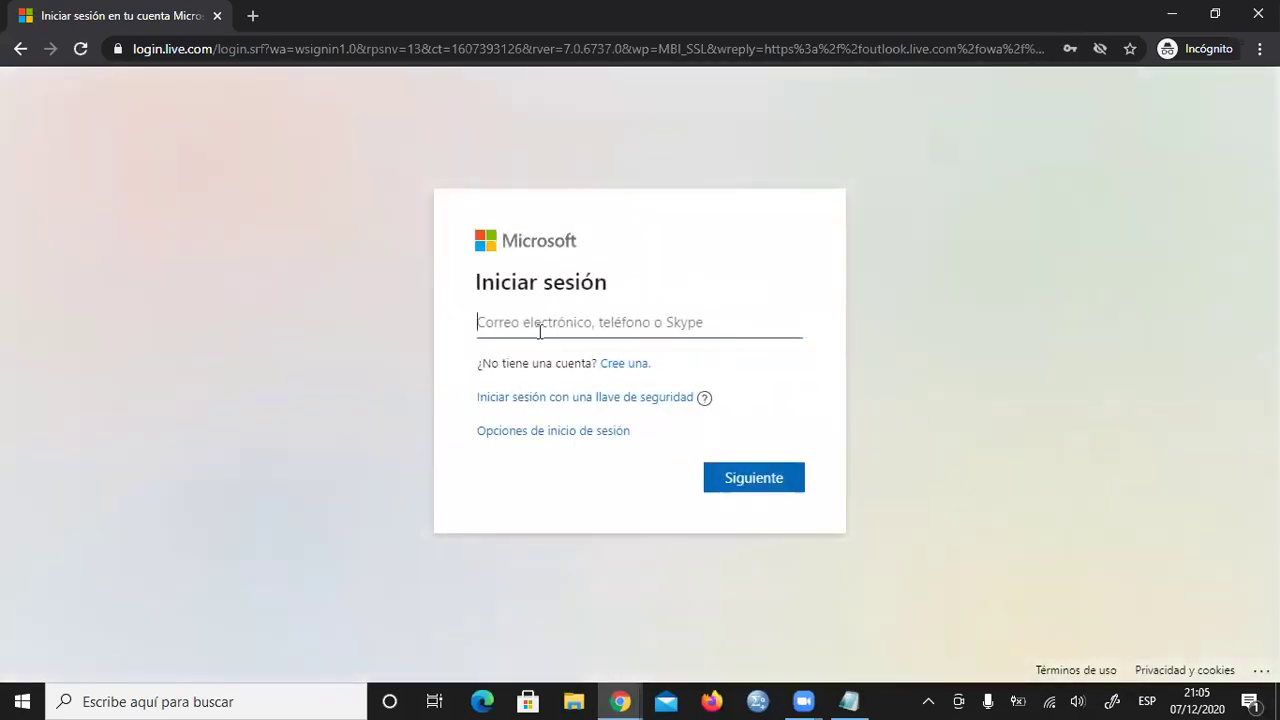
click(539, 331)
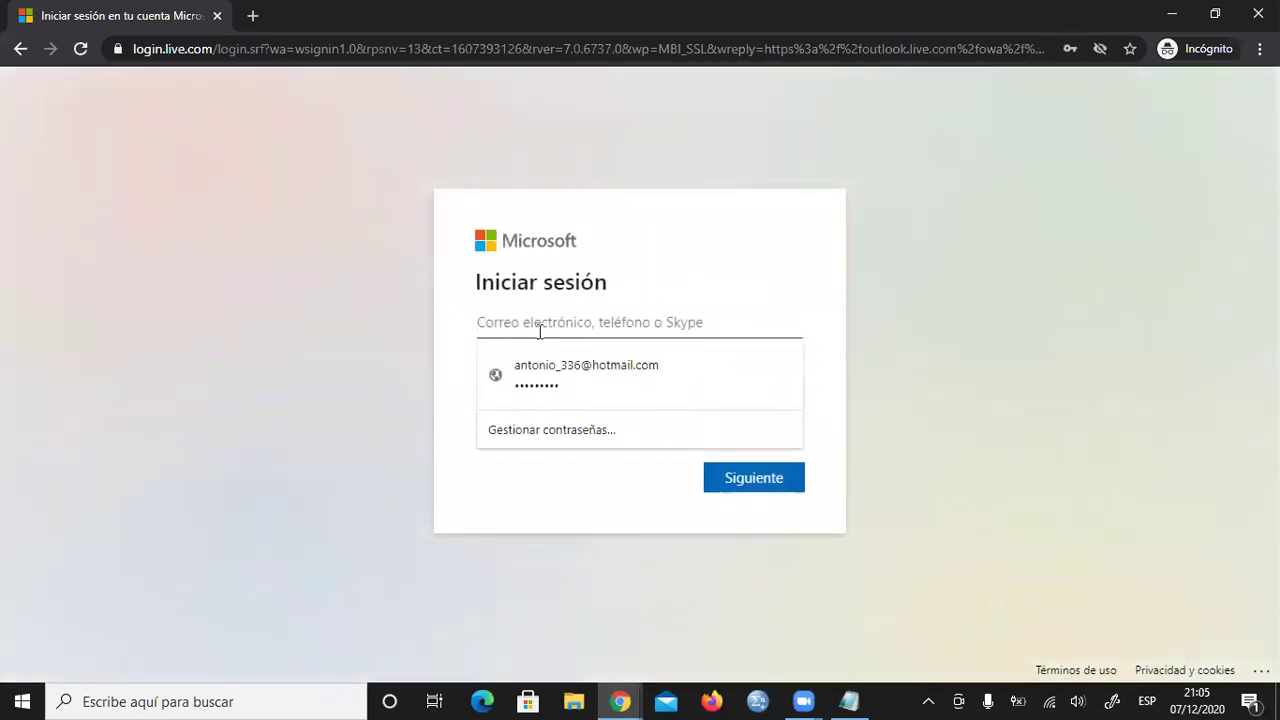
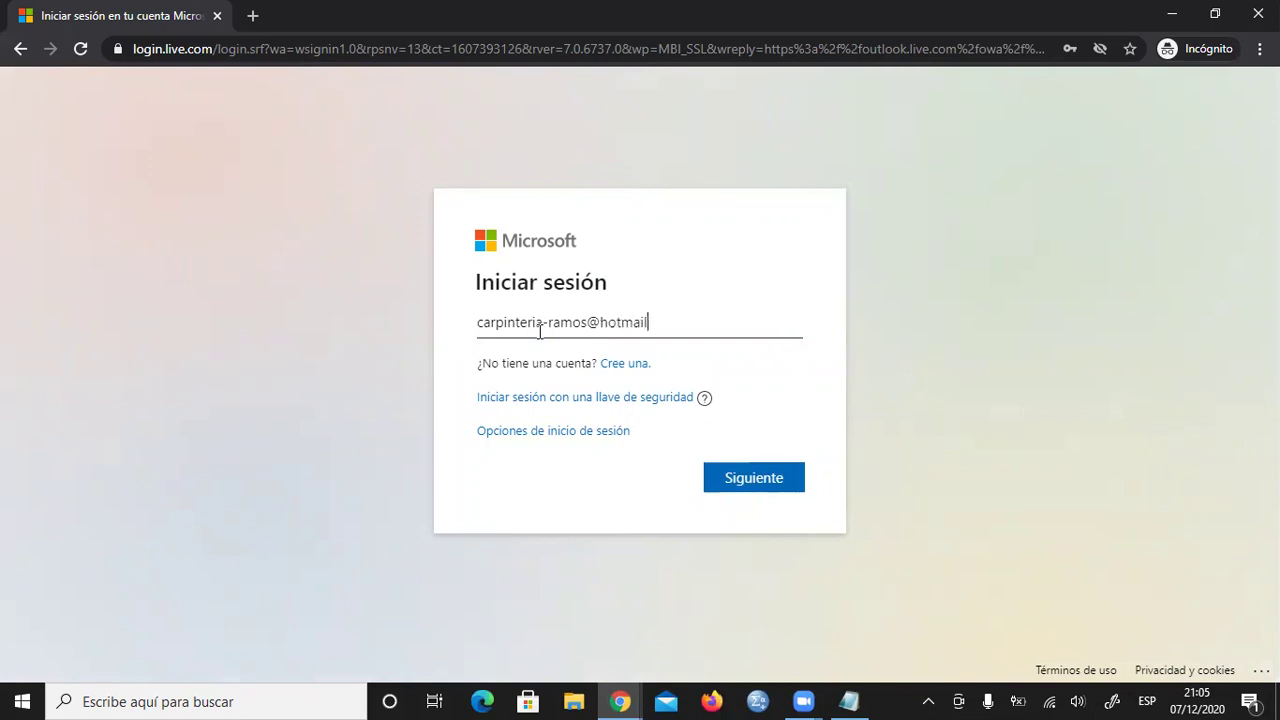
click(736, 479)
- Enter the account password and sign in to the inbox
click(558, 352)
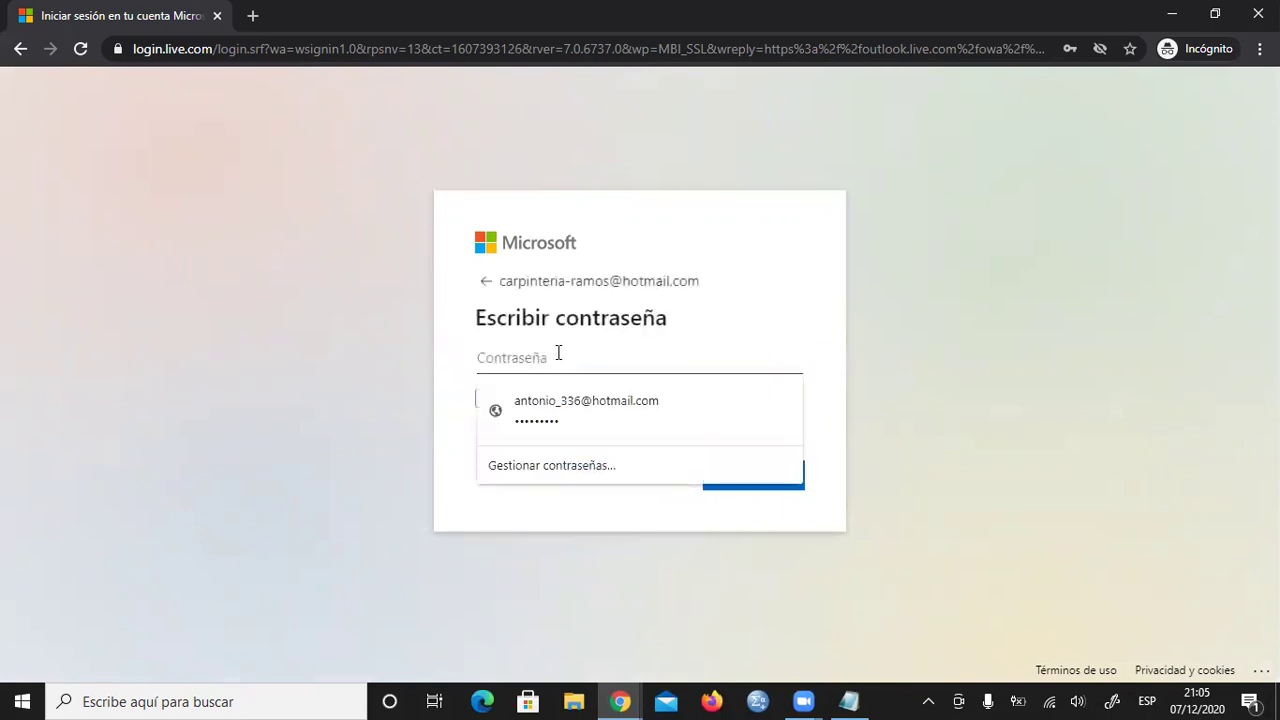
text(••)
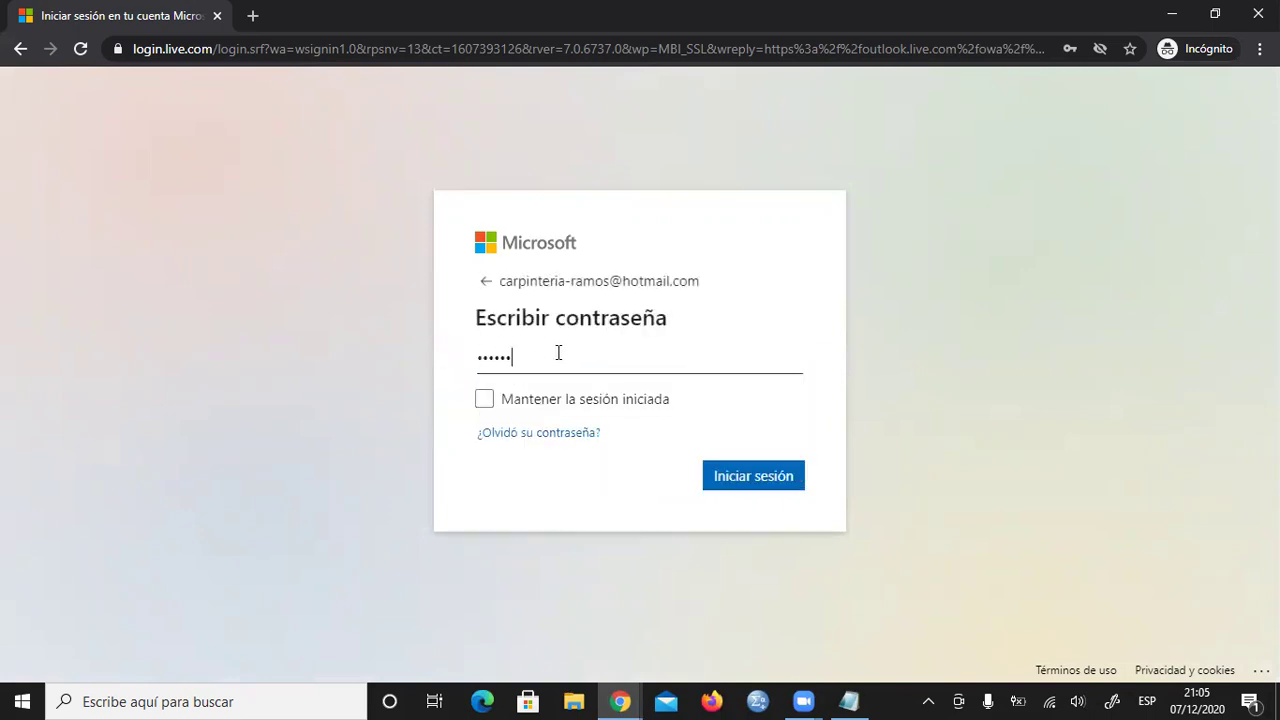
text(•••••••)
click(790, 480)
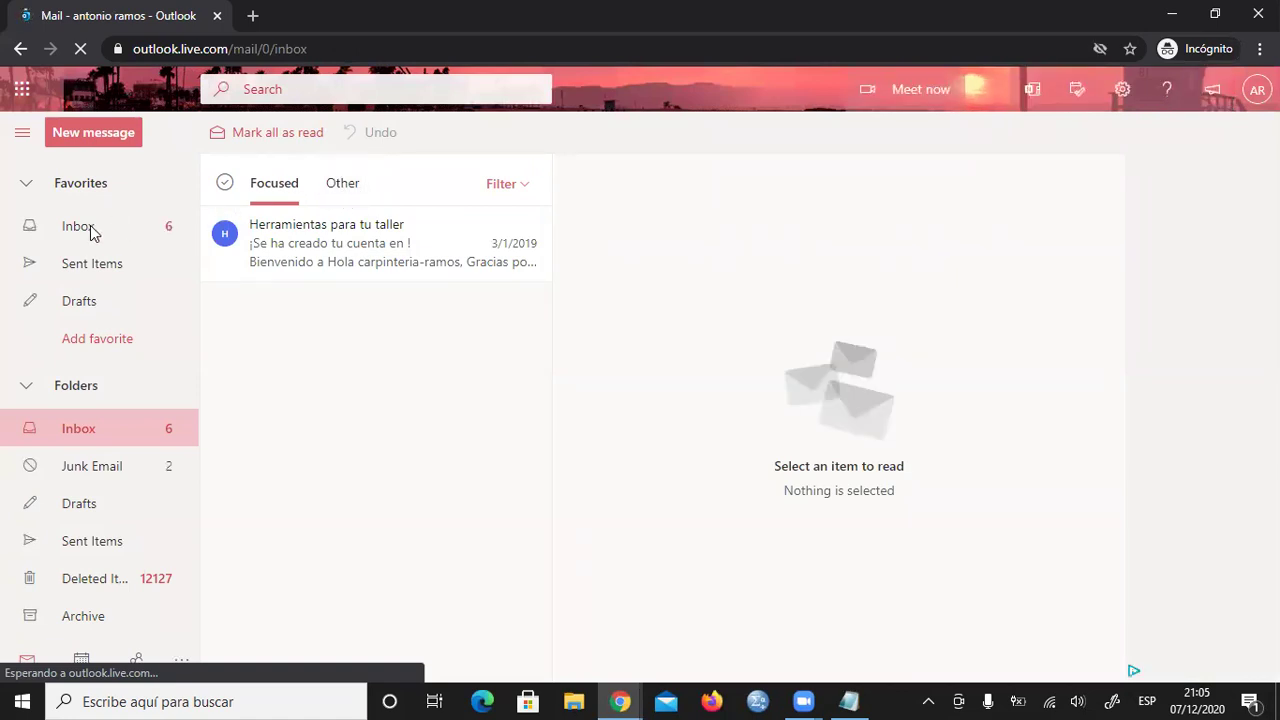
- Open the 'Bienvenido a nuestra web' message in Junk Email and follow its wp-admin link
click(98, 463)
click(105, 443)
click(103, 468)
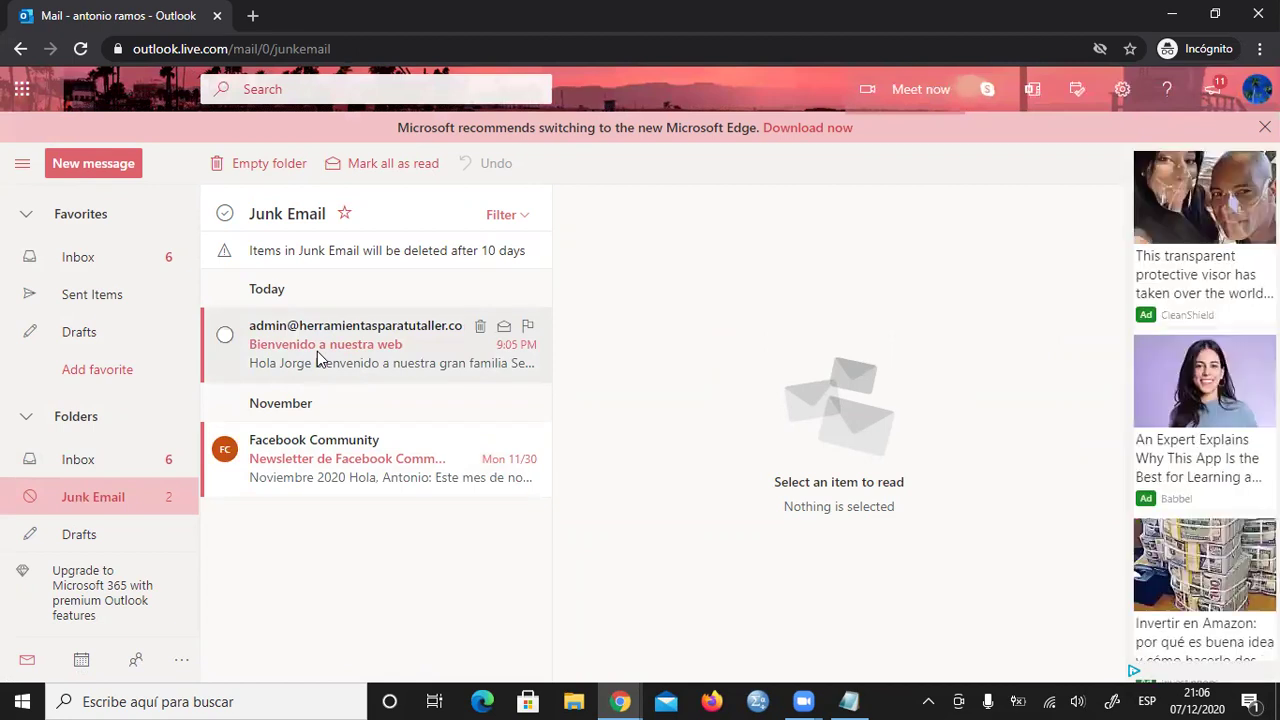
click(393, 348)
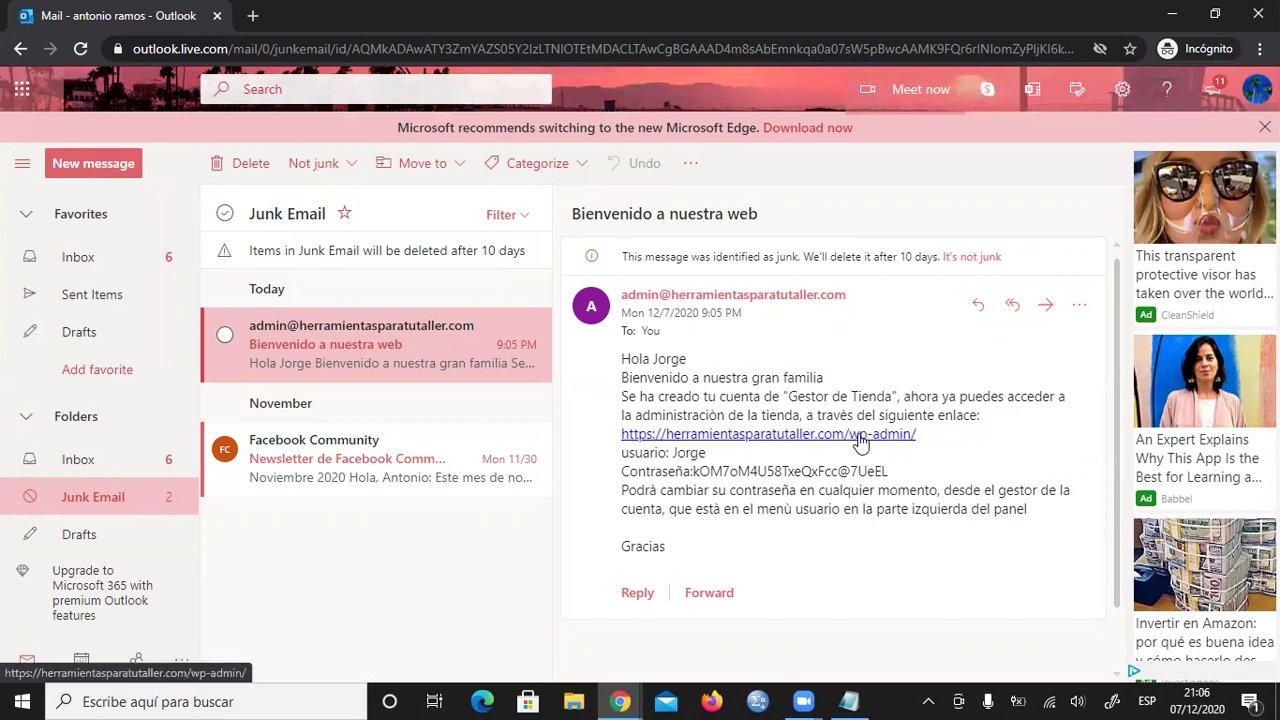
click(768, 436)
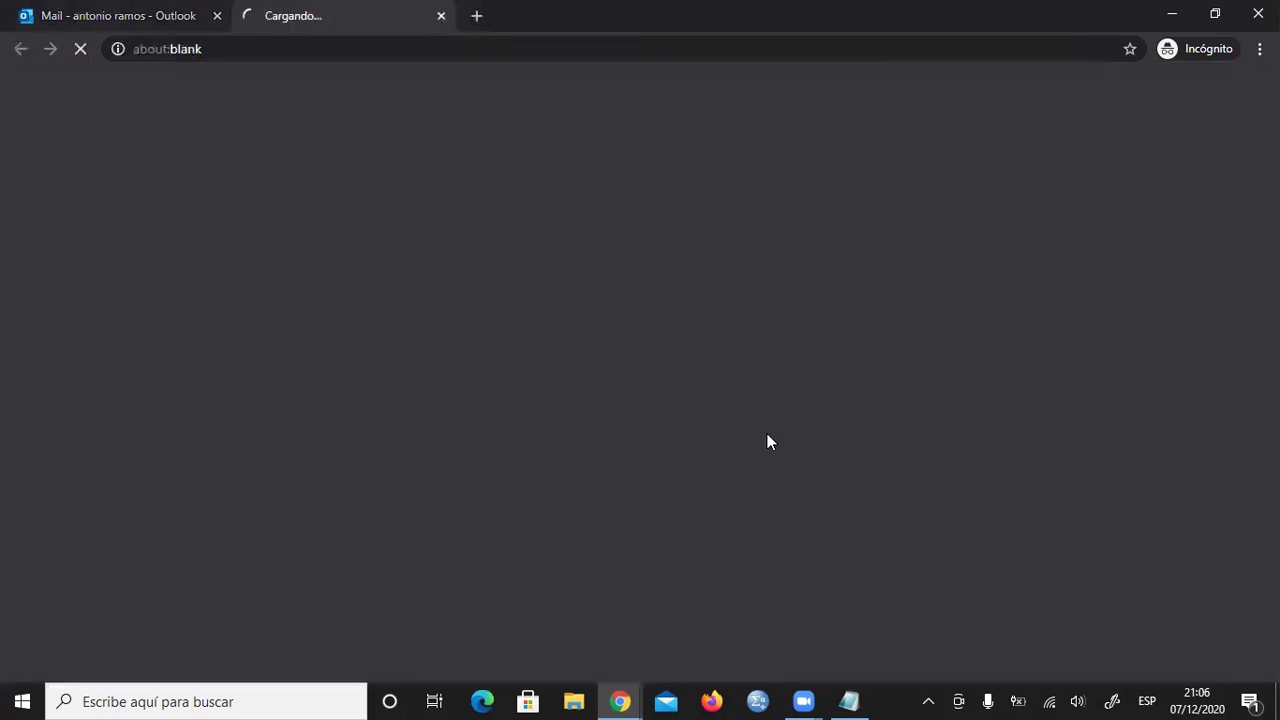
- Copy the password given in the welcome e-mail
click(100, 16)
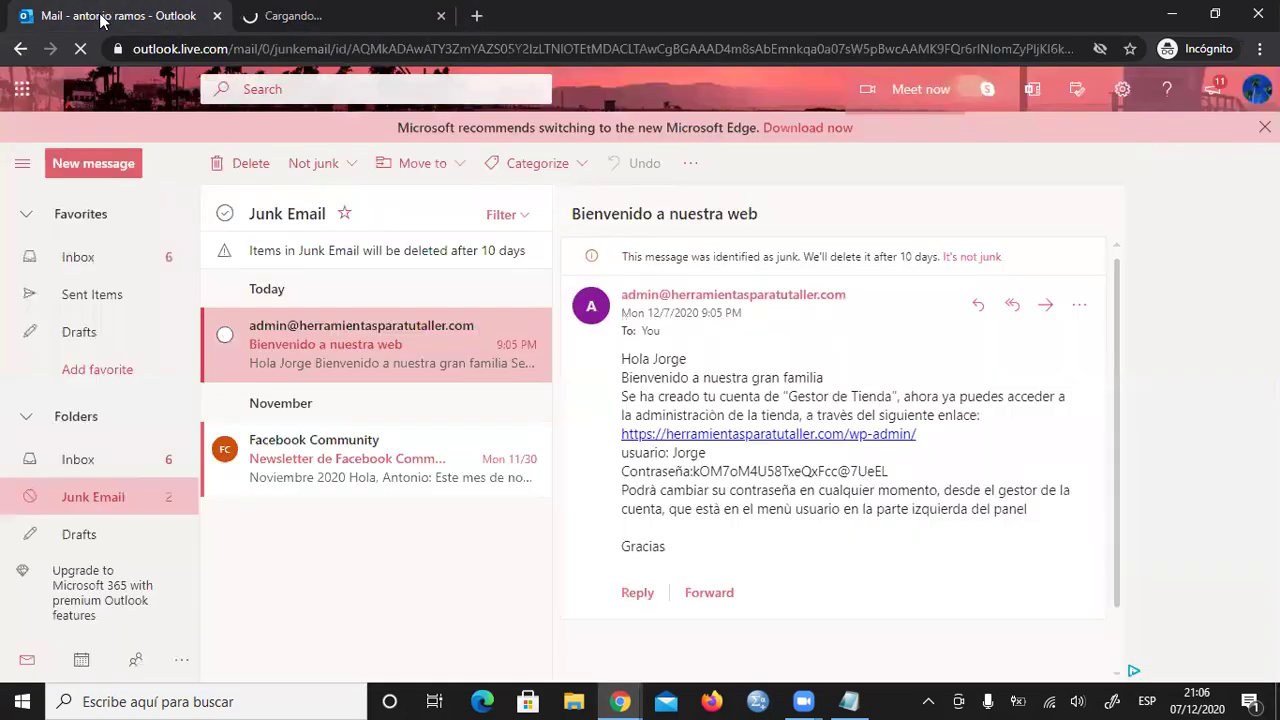
drag(889, 474, 728, 470)
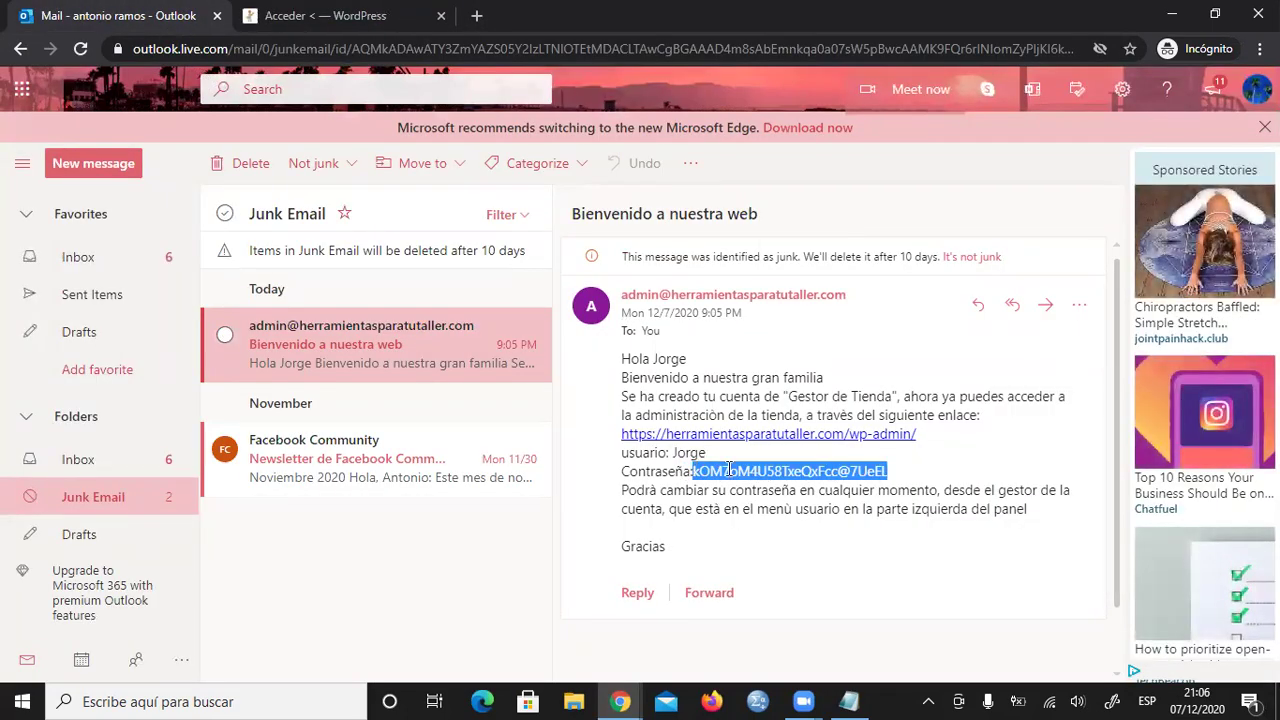
right_click(780, 478)
click(800, 489)
- On the WordPress login page, enter the new user's username, paste the password and log in
click(351, 25)
click(607, 337)
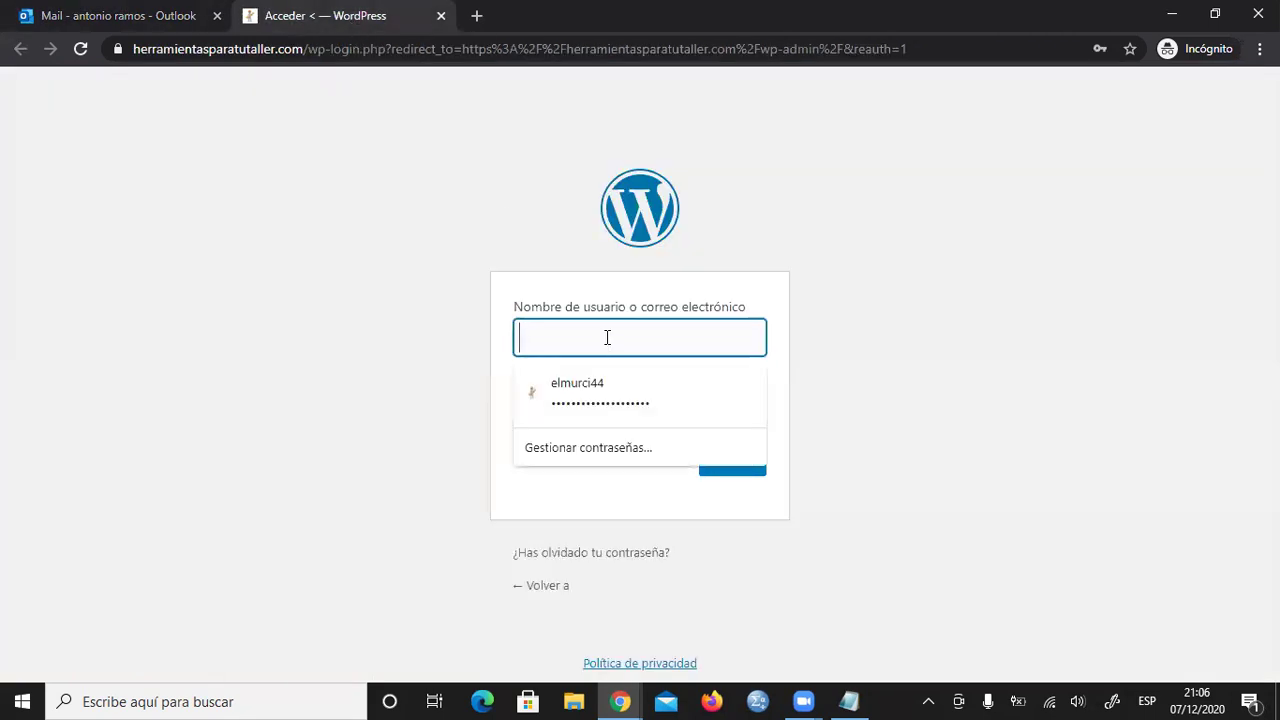
text(J)
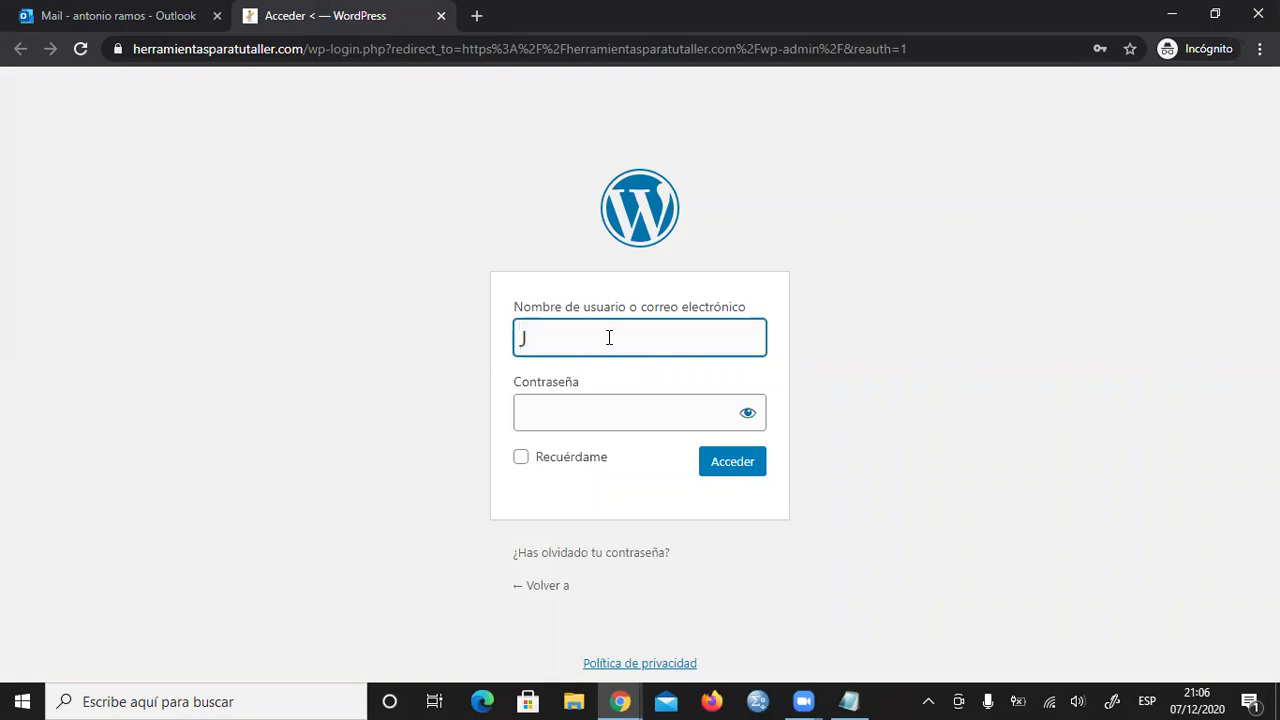
text(orge)
click(600, 408)
right_click(600, 412)
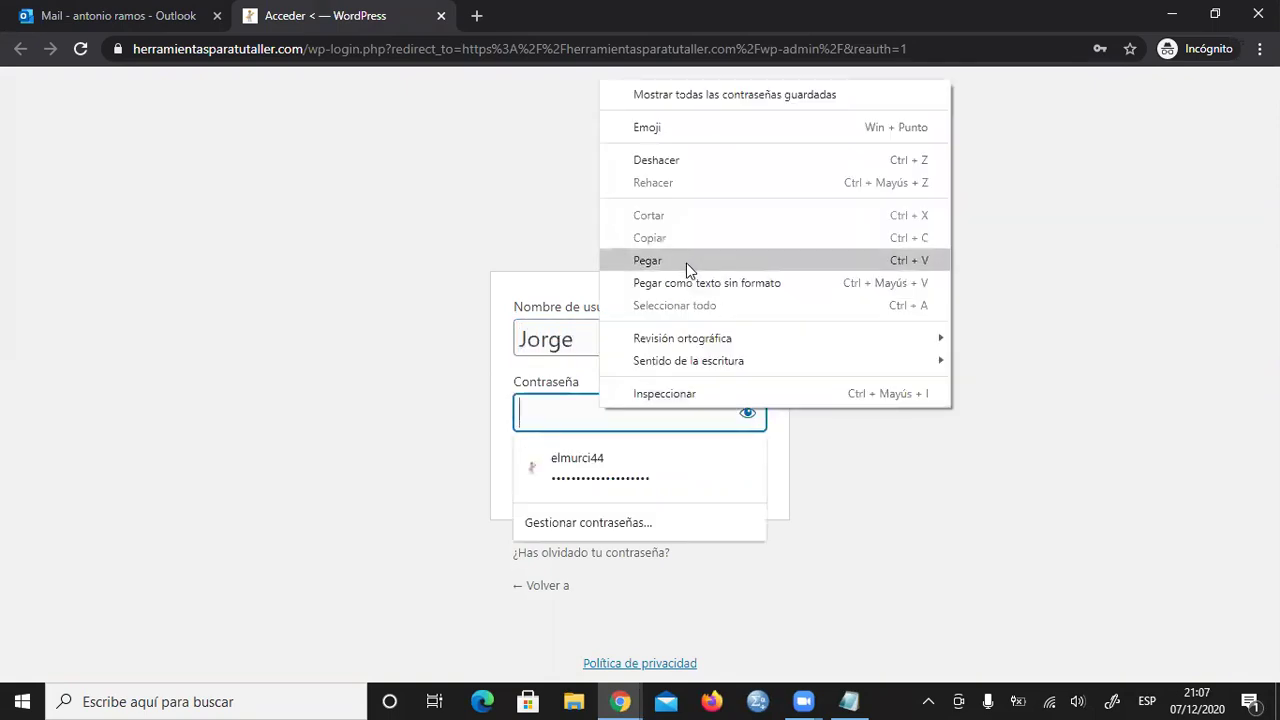
click(687, 262)
click(750, 461)
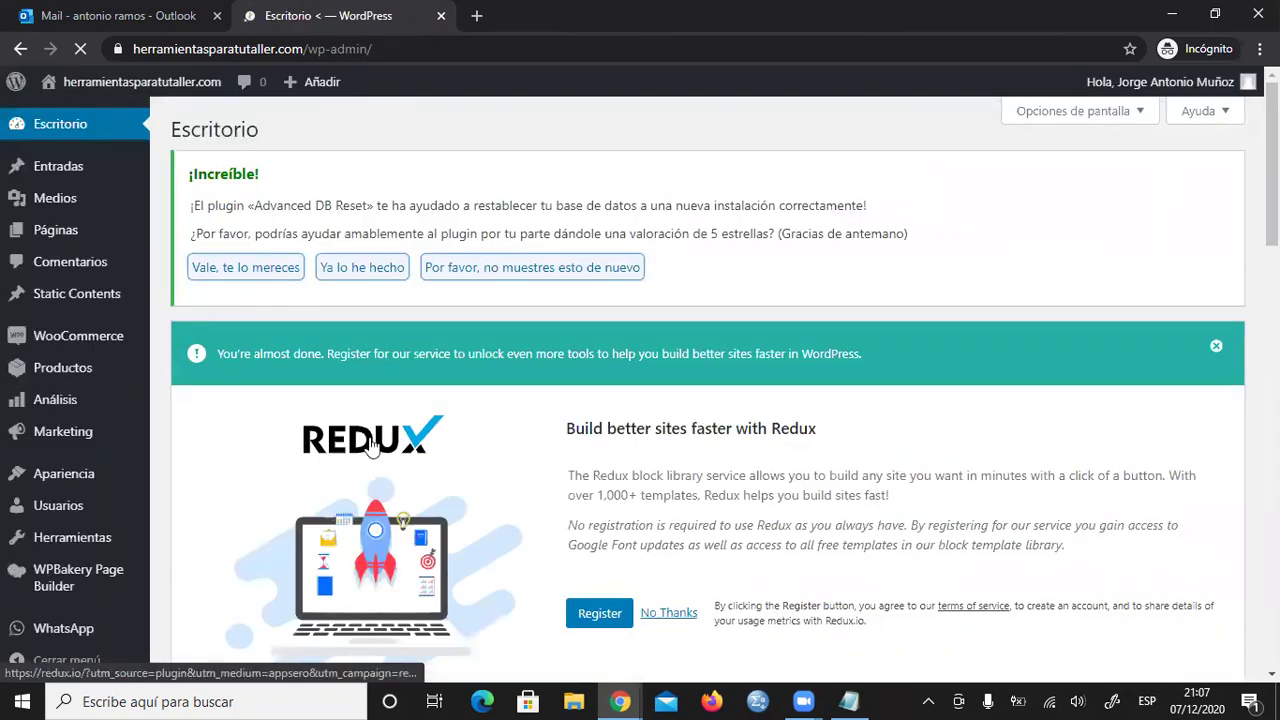
- Scroll the dashboard, then open Usuarios > Todos los usuarios from the sidebar
scroll(349, 306, down, 3)
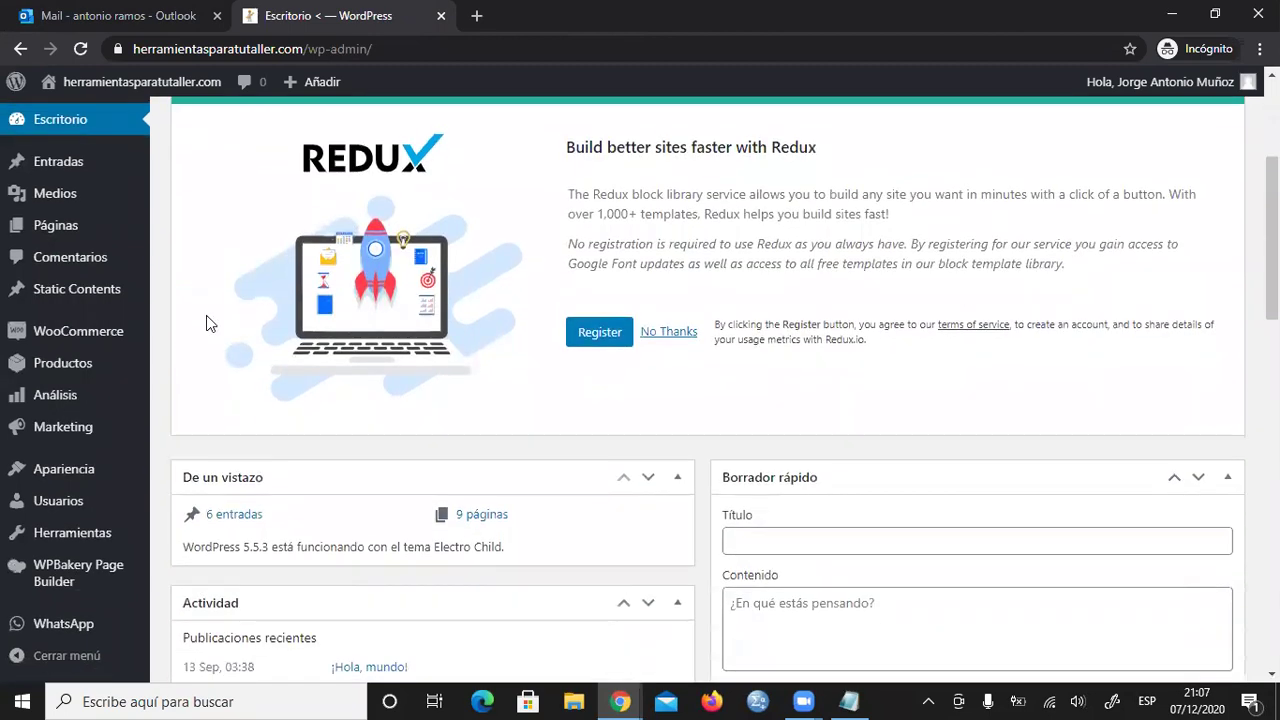
scroll(206, 323, down, 1)
scroll(165, 378, down, 1)
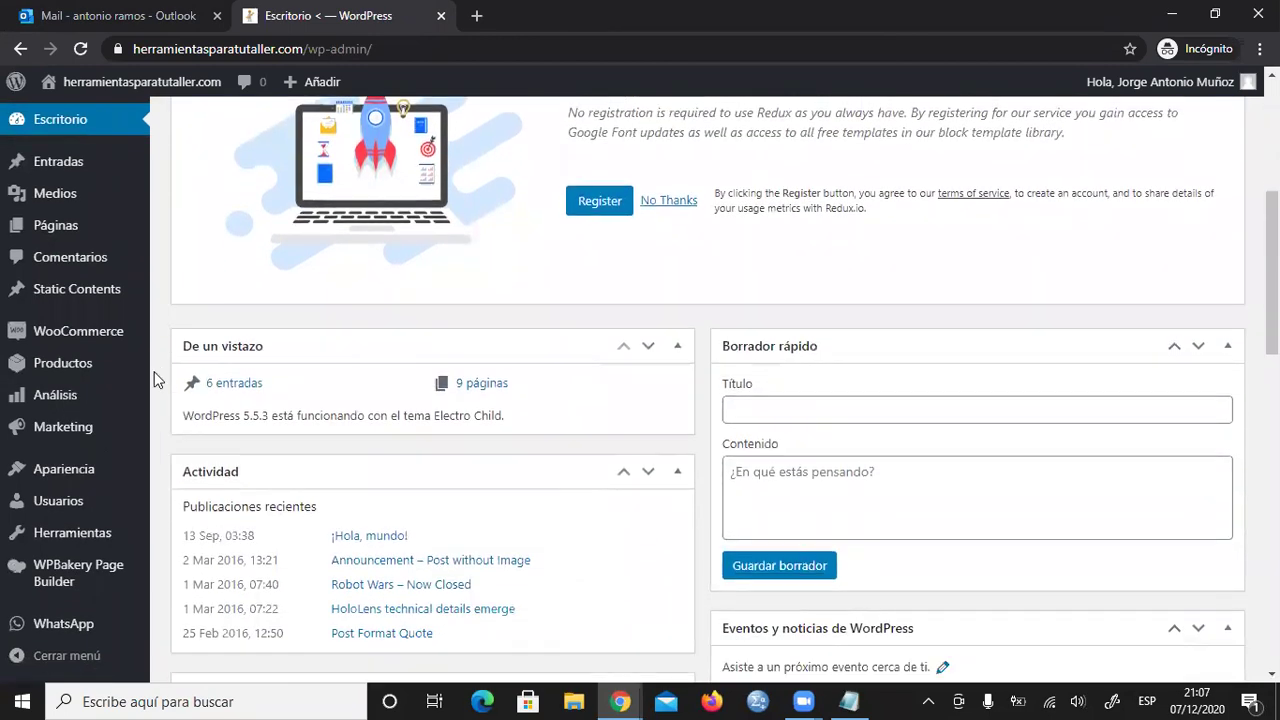
scroll(155, 378, down, 2)
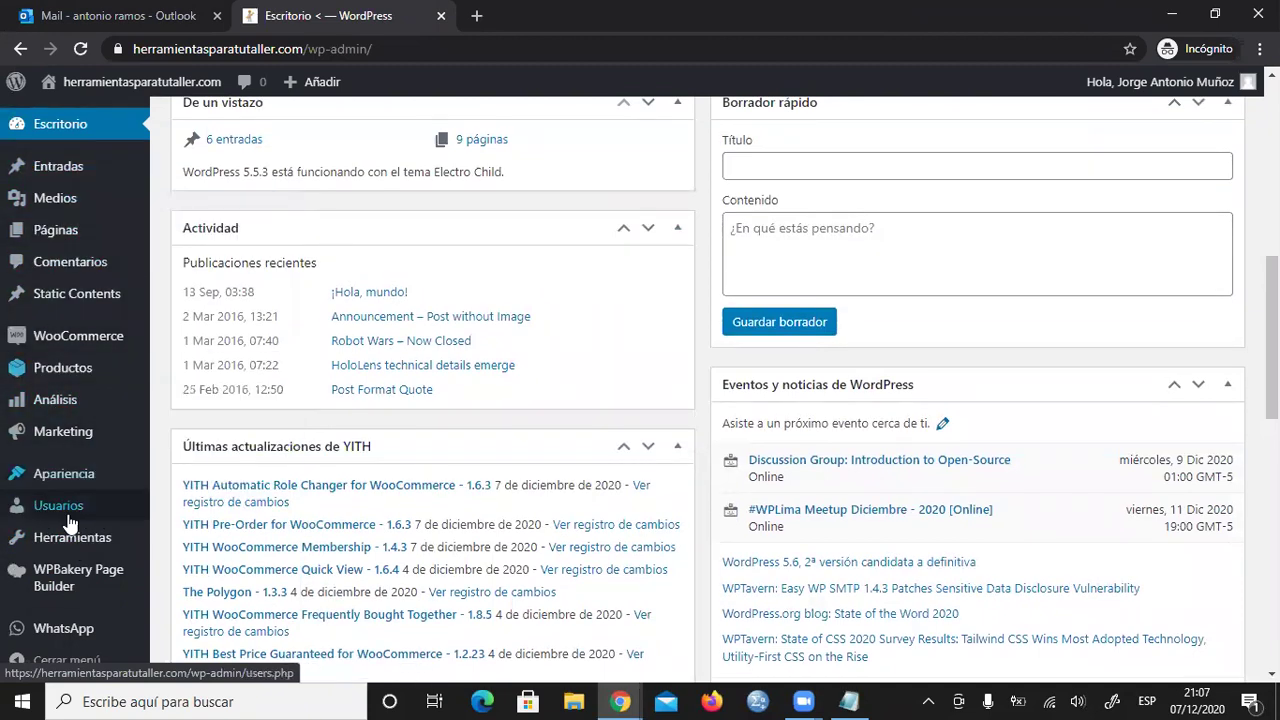
scroll(40, 600, down, 1)
mouse_move(66, 431)
scroll(68, 431, up, 1)
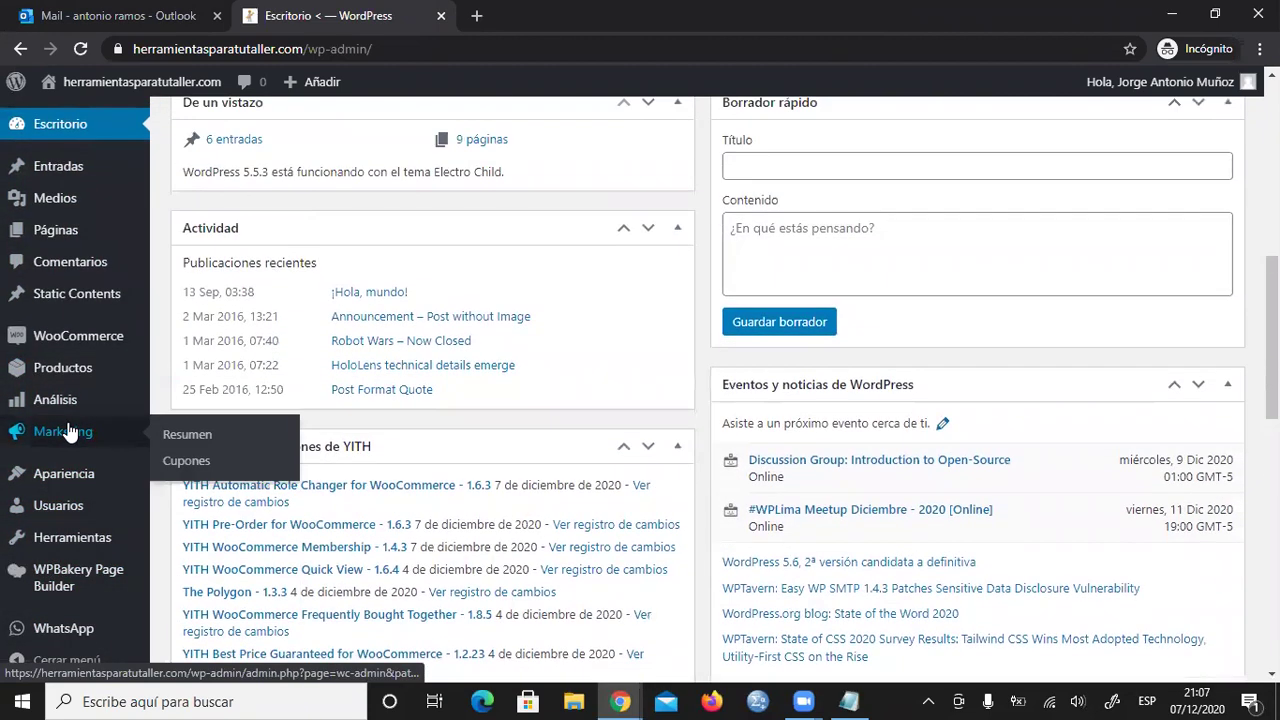
scroll(68, 431, up, 1)
scroll(68, 431, down, 2)
mouse_move(61, 478)
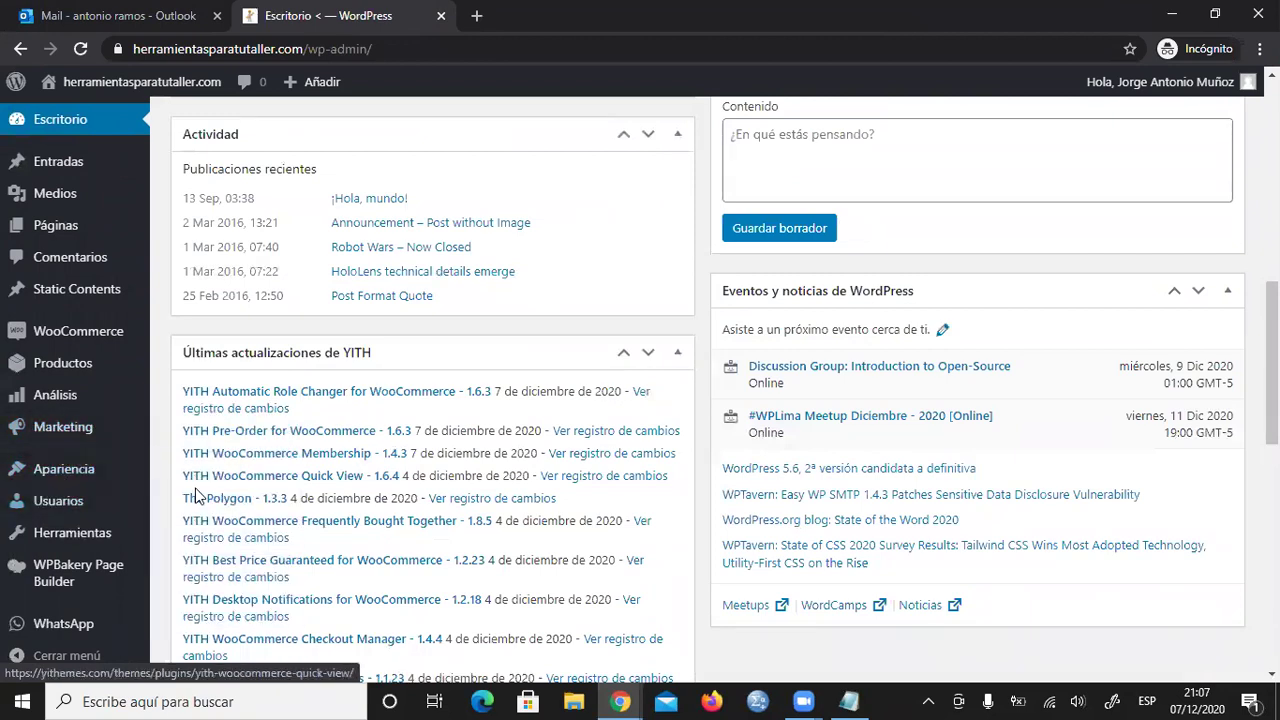
mouse_move(58, 501)
click(249, 514)
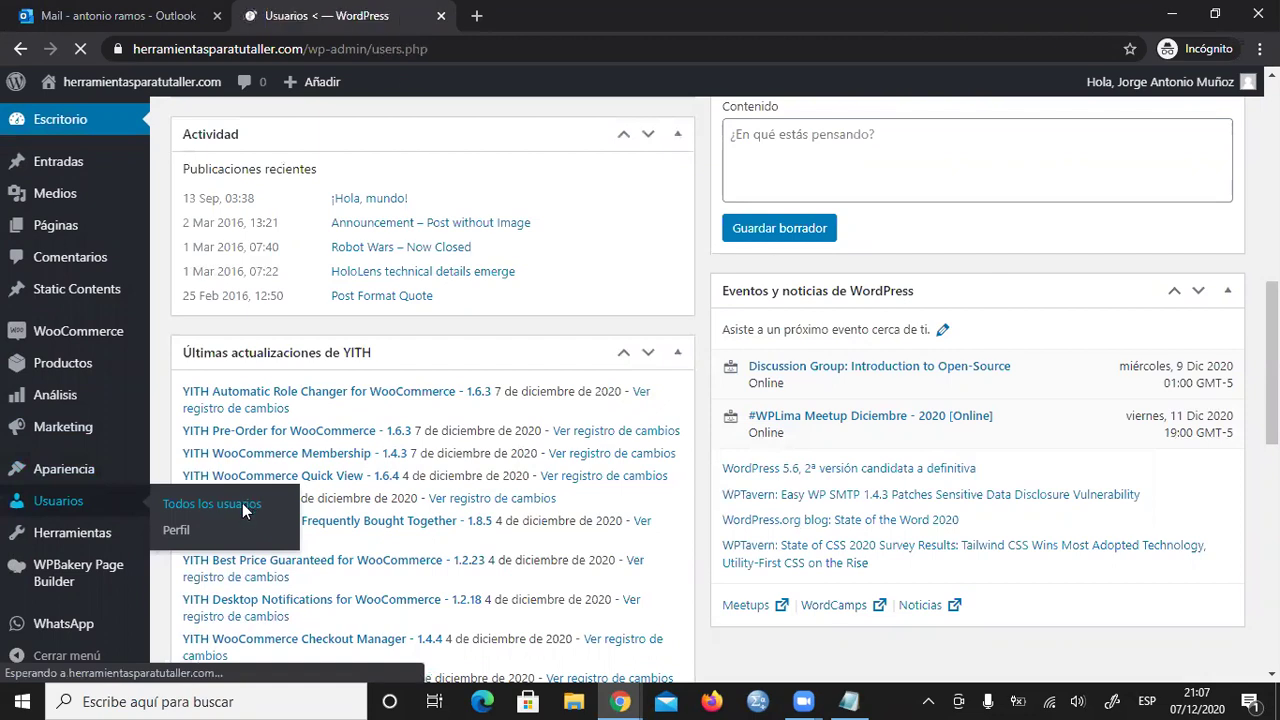
- Scroll through the 10-user table to find the new user listed as Gestor de la tienda
scroll(571, 486, down, 3)
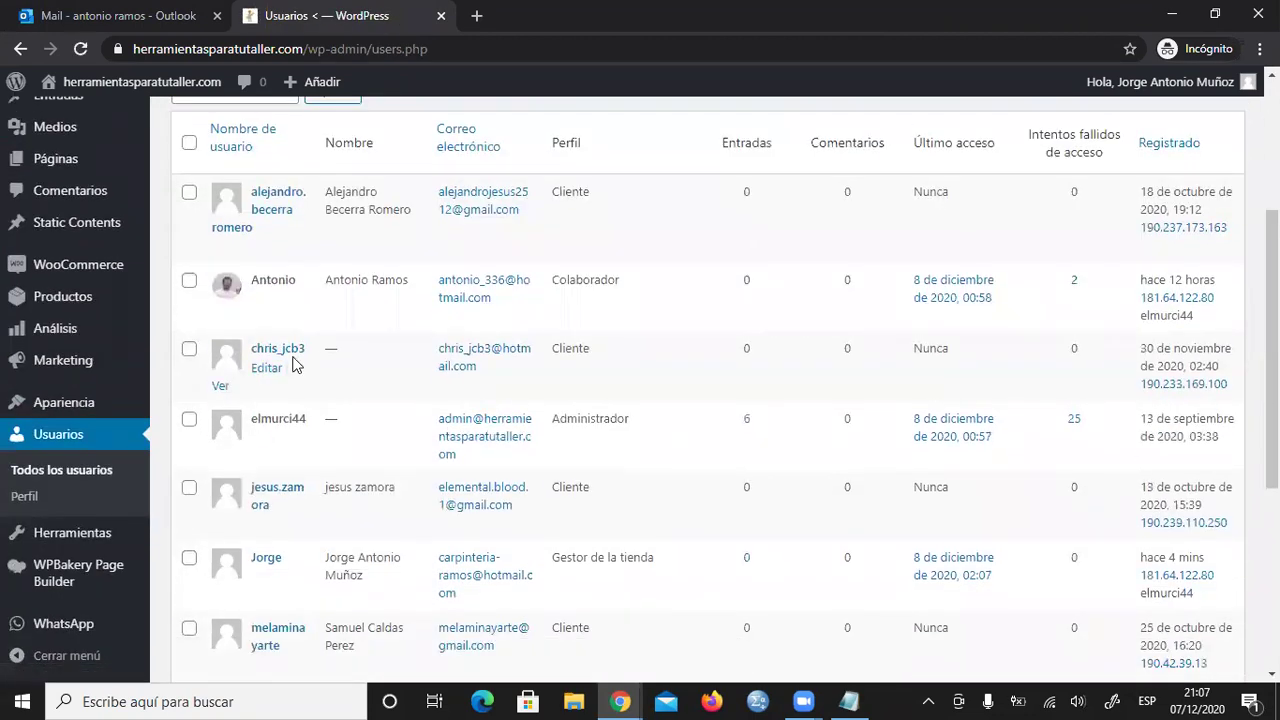
scroll(306, 363, down, 2)
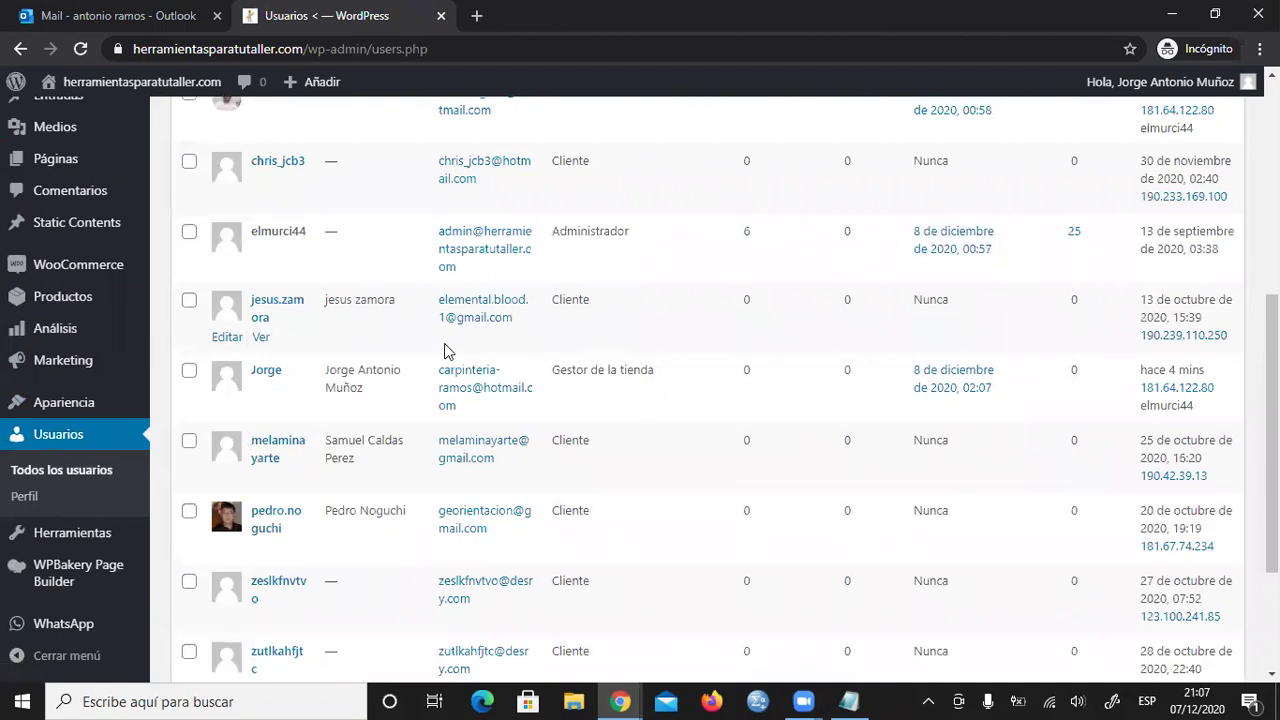
scroll(446, 352, down, 2)
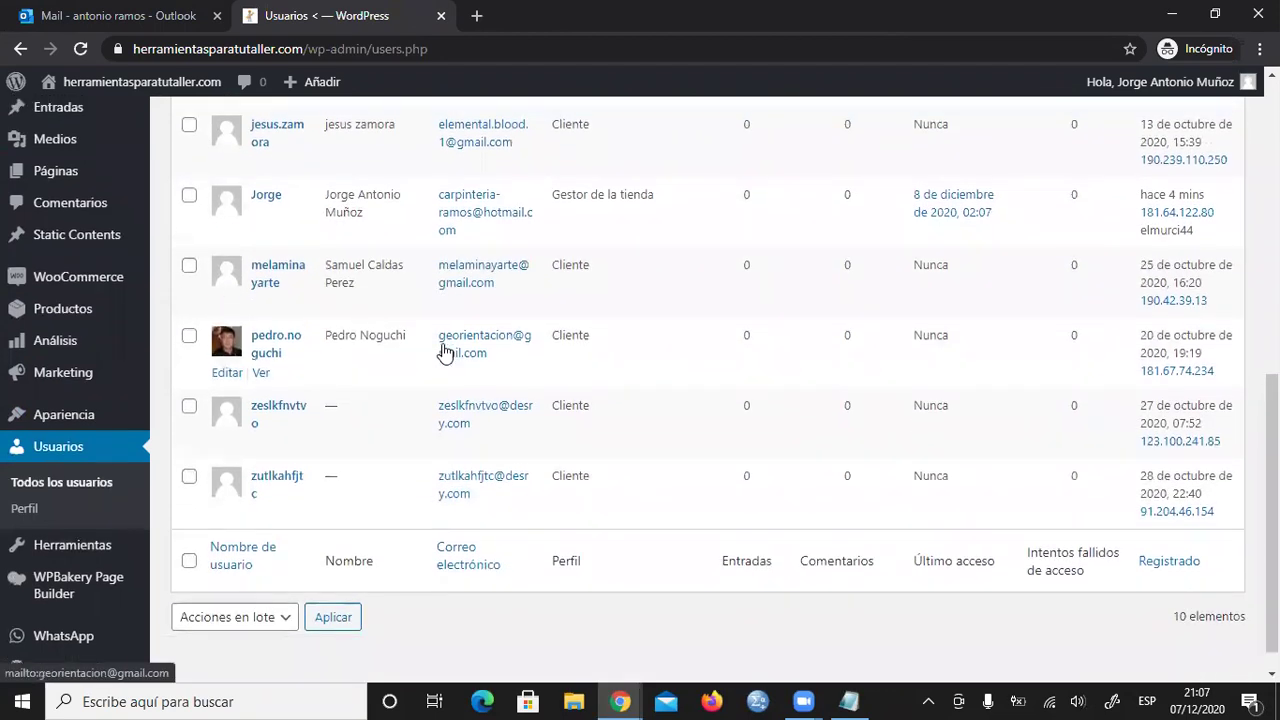
scroll(446, 352, up, 5)
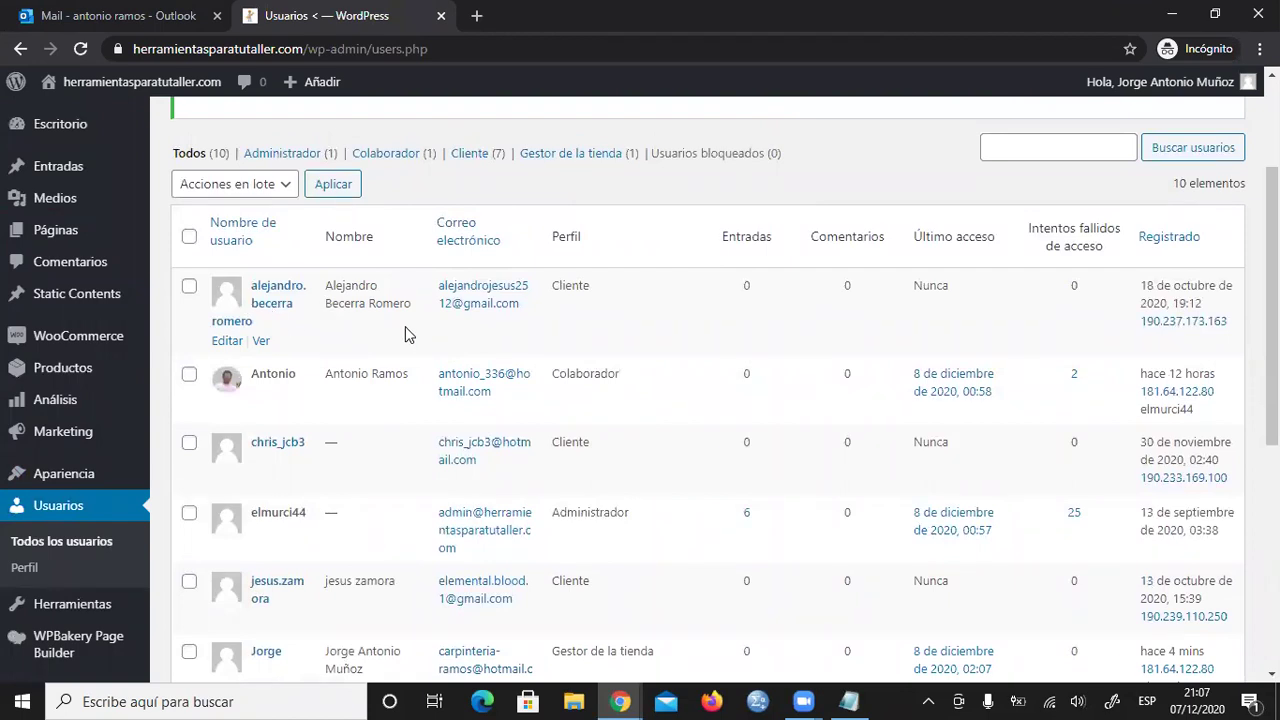
scroll(524, 378, down, 1)
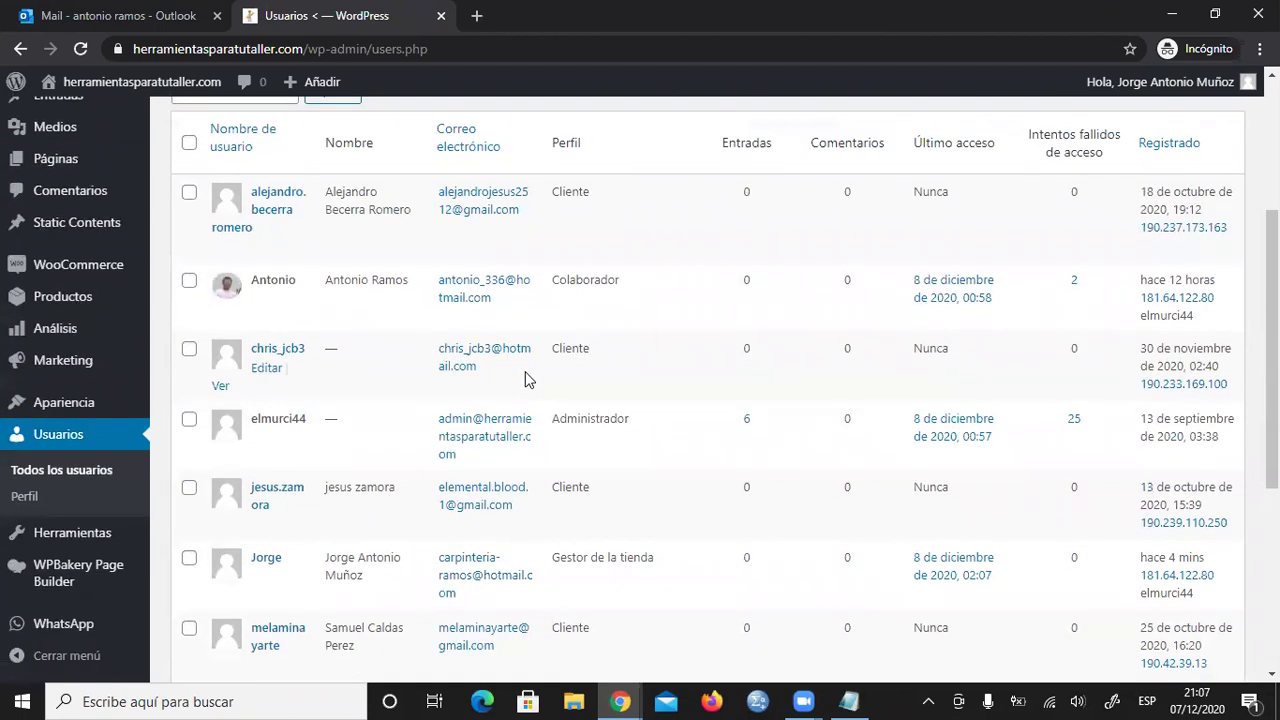
scroll(527, 378, down, 1)
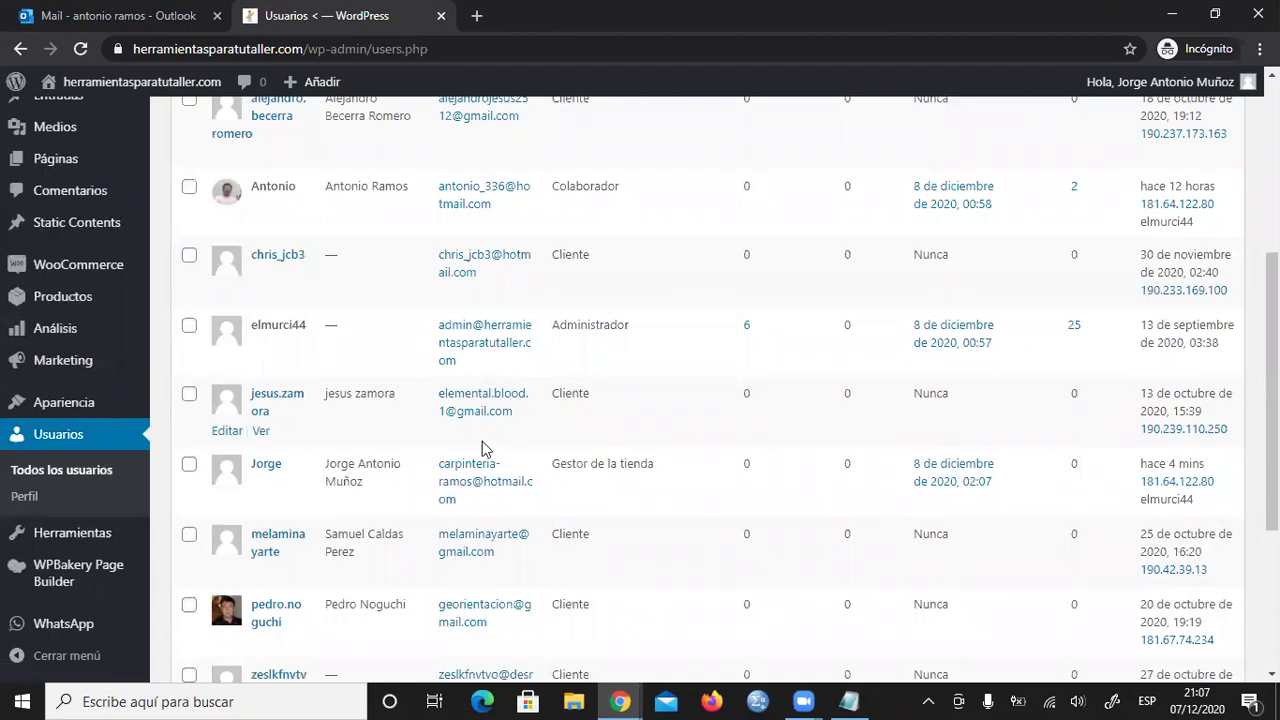
scroll(480, 449, down, 1)
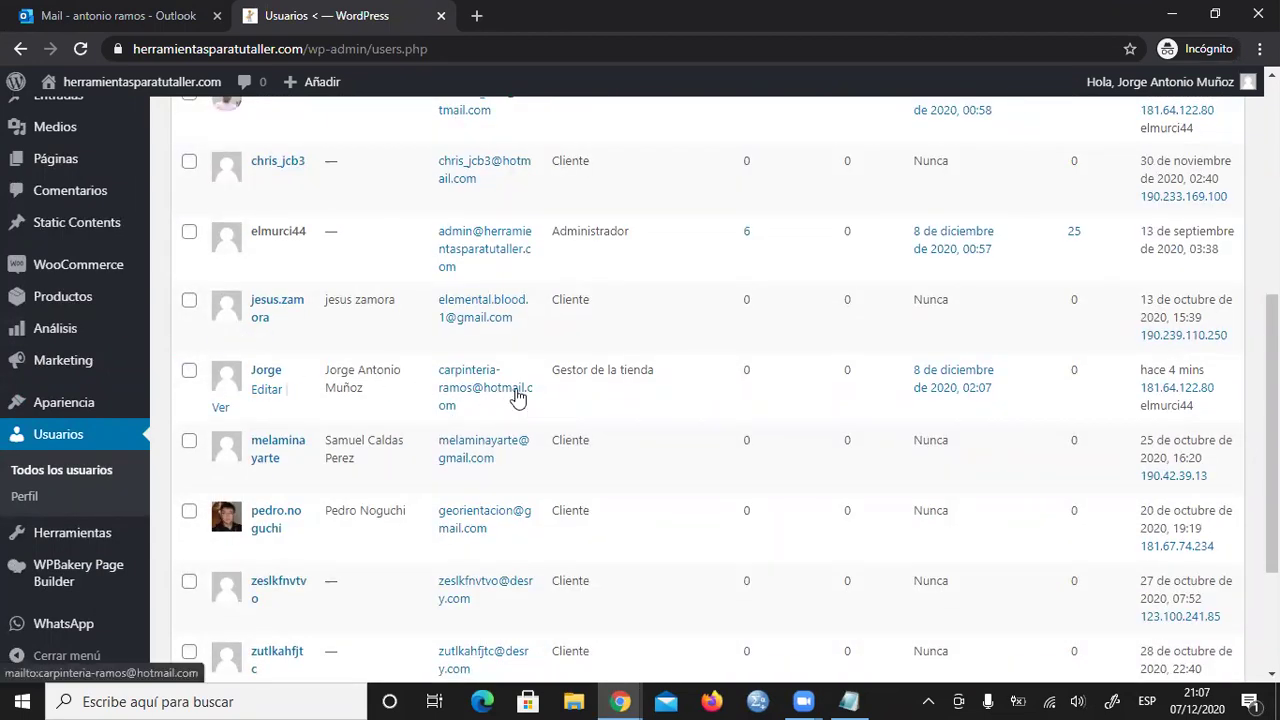
- Open the new user's own Perfil page and scroll through its settings
click(265, 390)
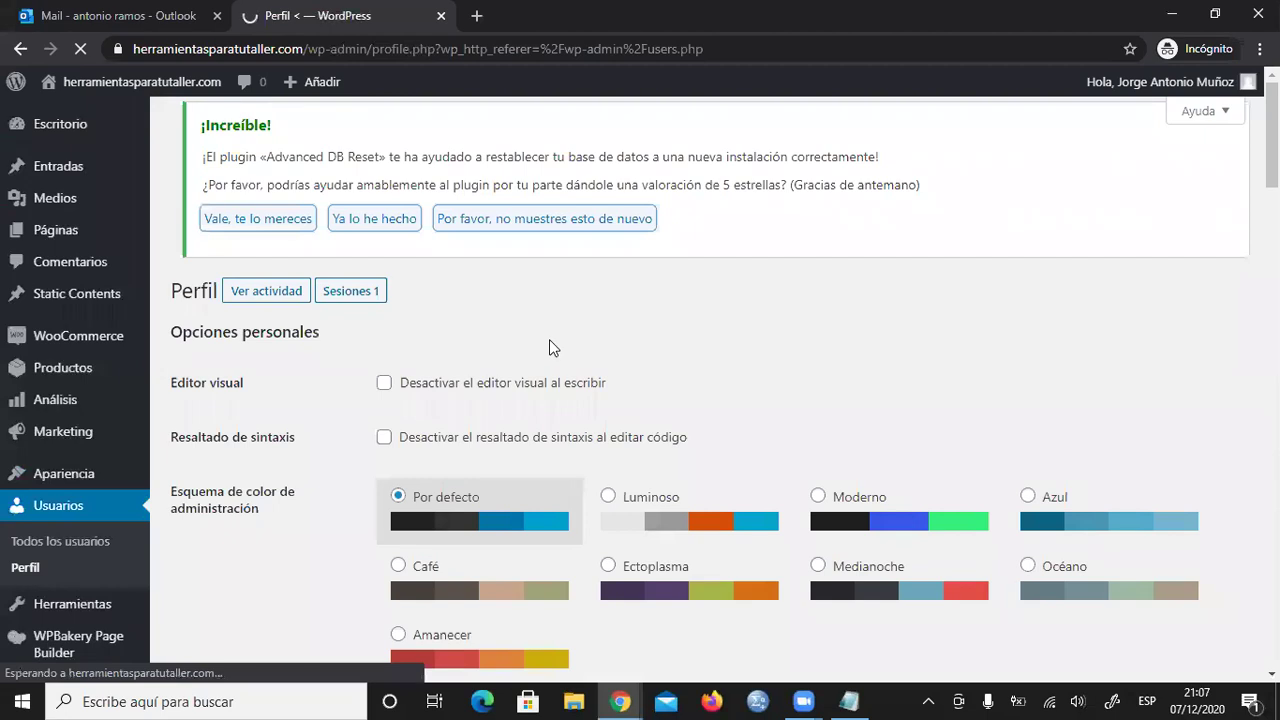
scroll(549, 345, down, 7)
scroll(549, 345, down, 5)
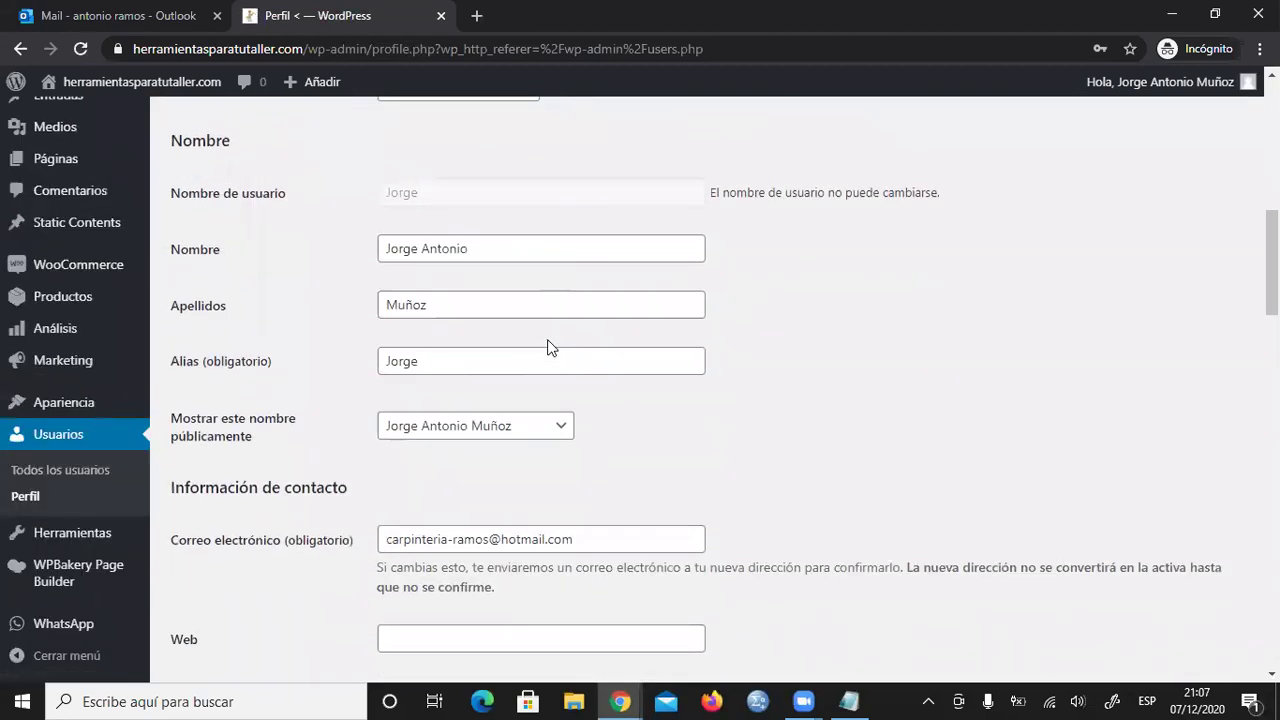
scroll(526, 360, up, 5)
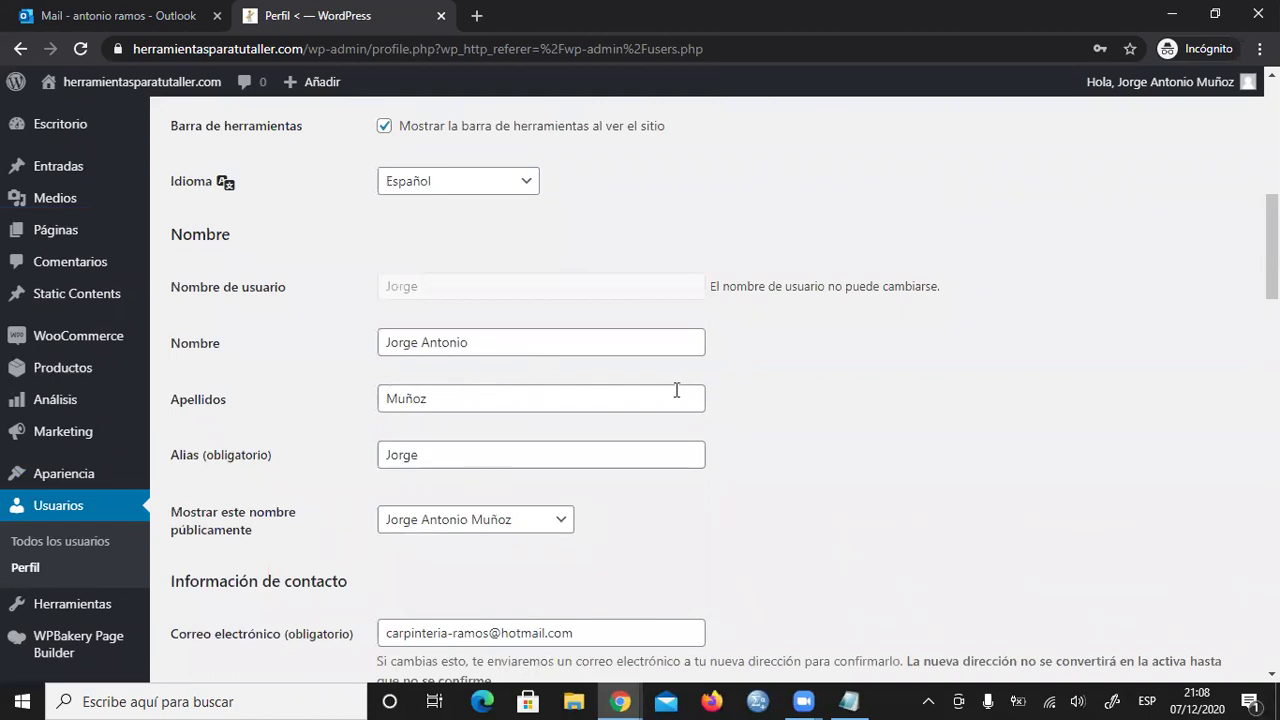
scroll(774, 397, down, 3)
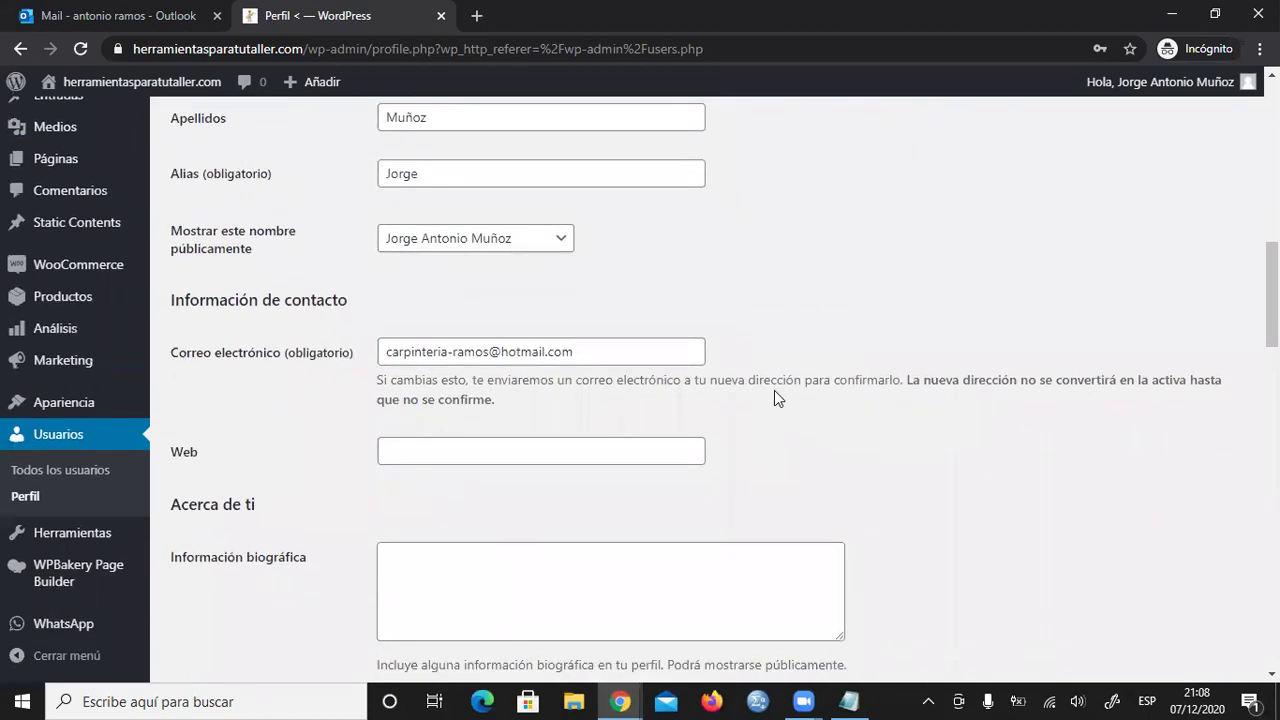
scroll(774, 397, down, 1)
scroll(563, 451, down, 2)
- Click into the biographical information box and review the customer billing and shipping sections
click(453, 310)
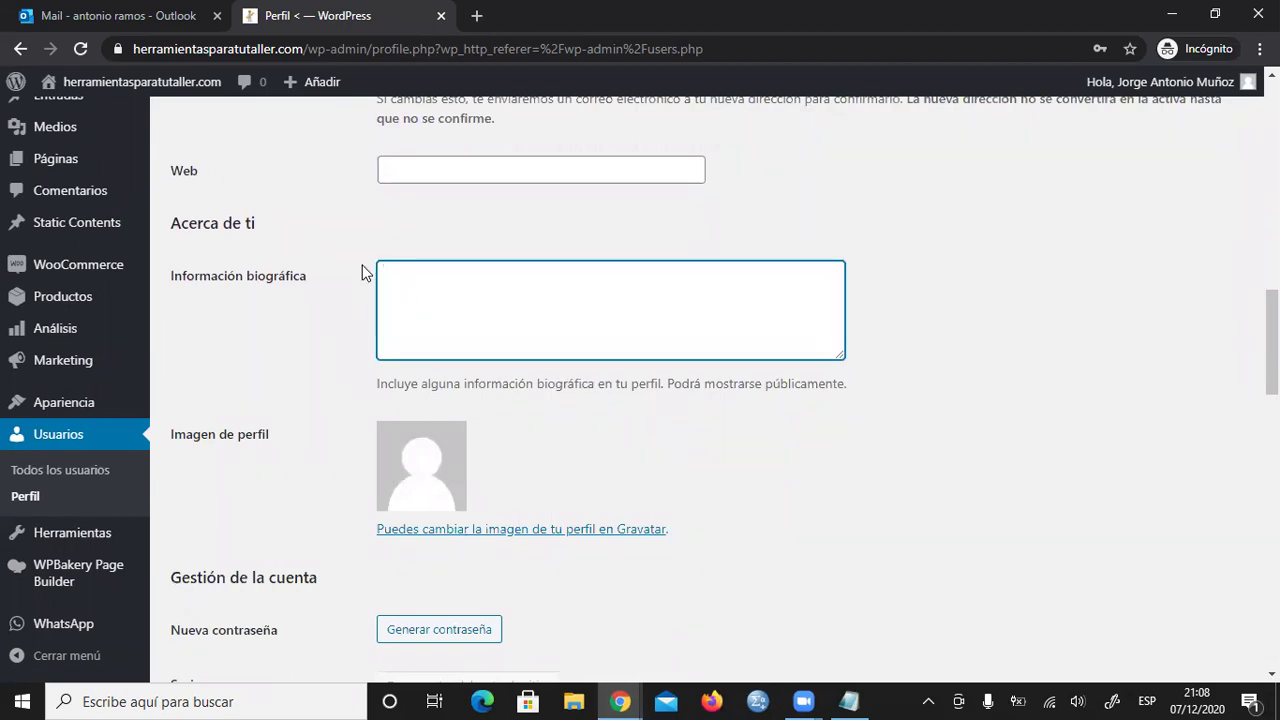
scroll(587, 415, down, 3)
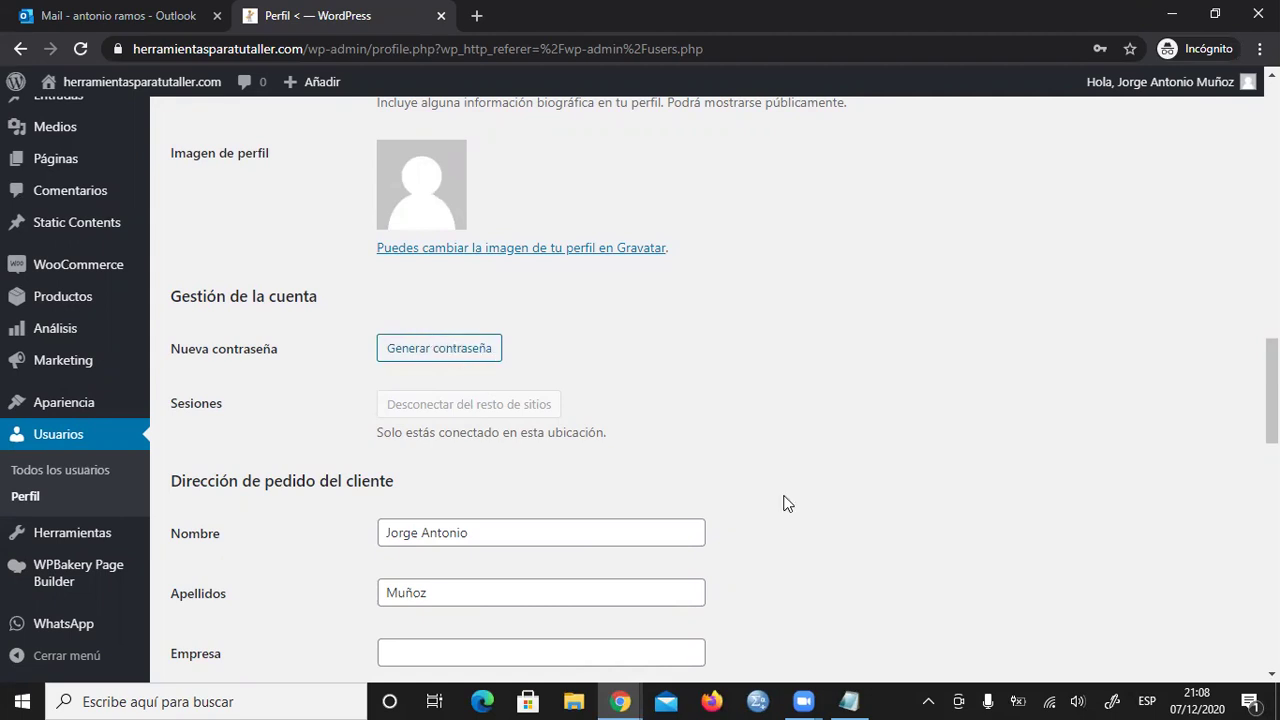
scroll(806, 470, down, 4)
scroll(633, 428, down, 1)
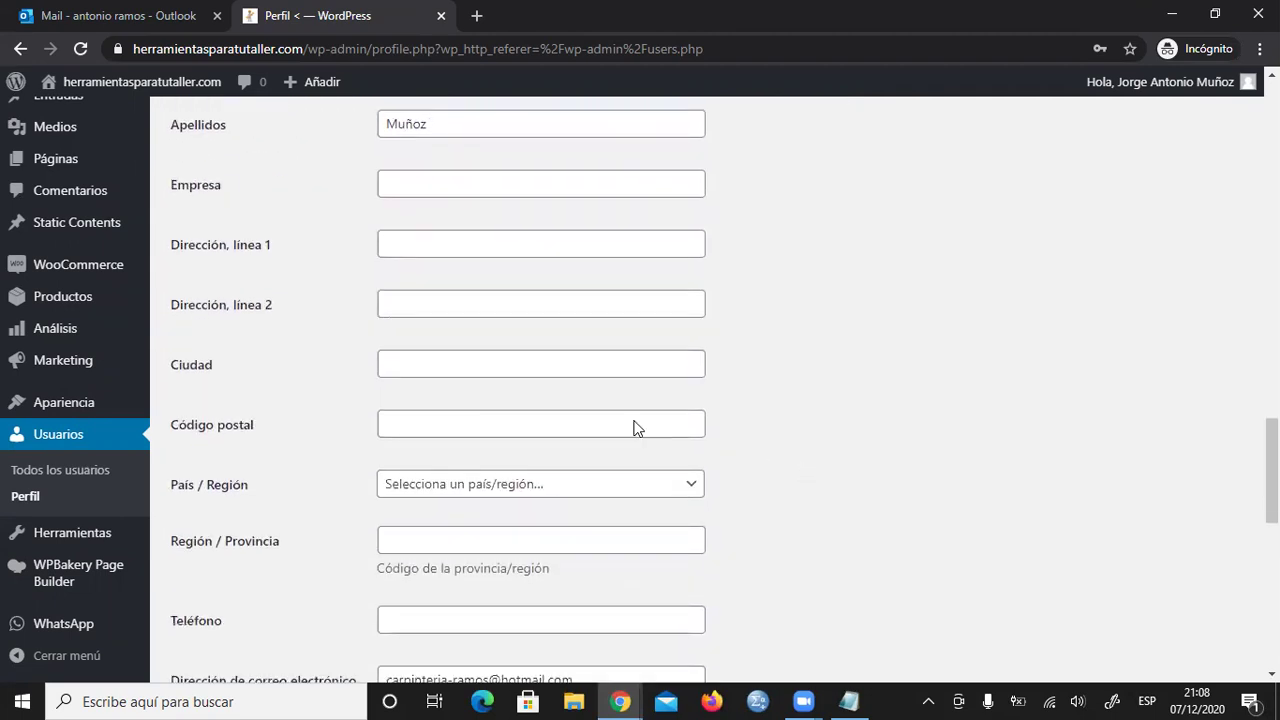
scroll(487, 377, down, 2)
scroll(547, 420, up, 1)
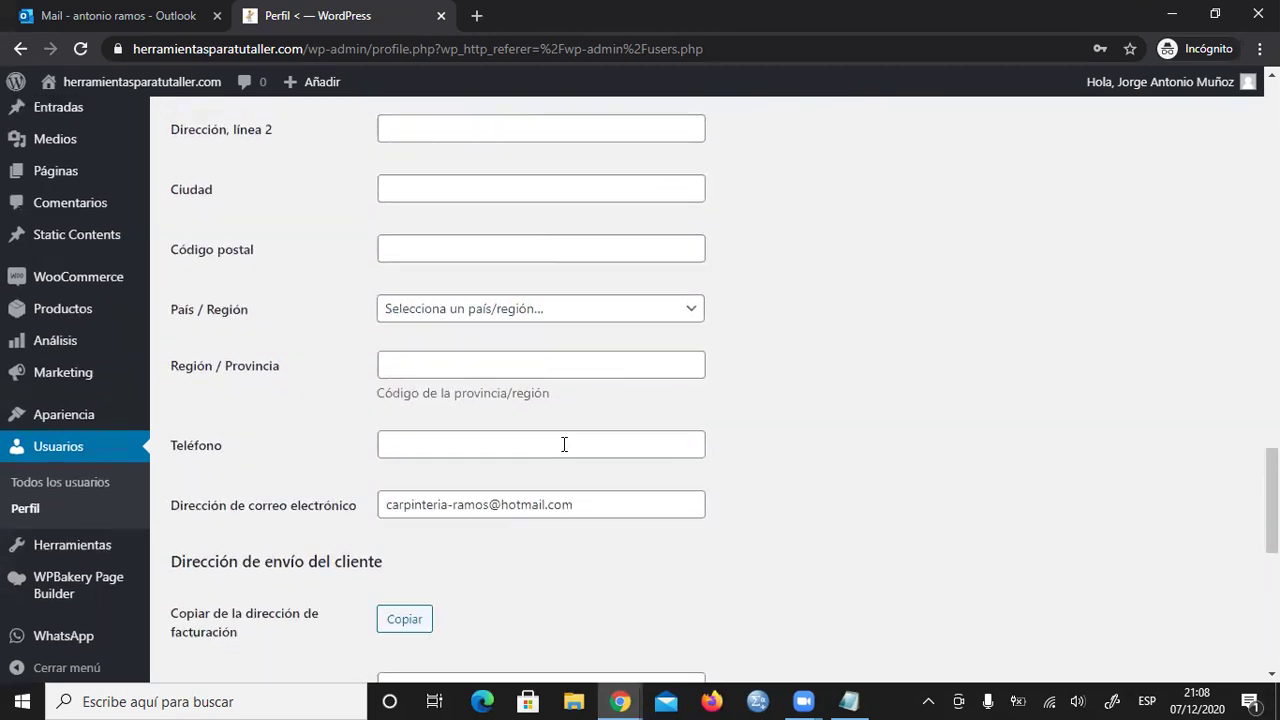
scroll(386, 257, up, 2)
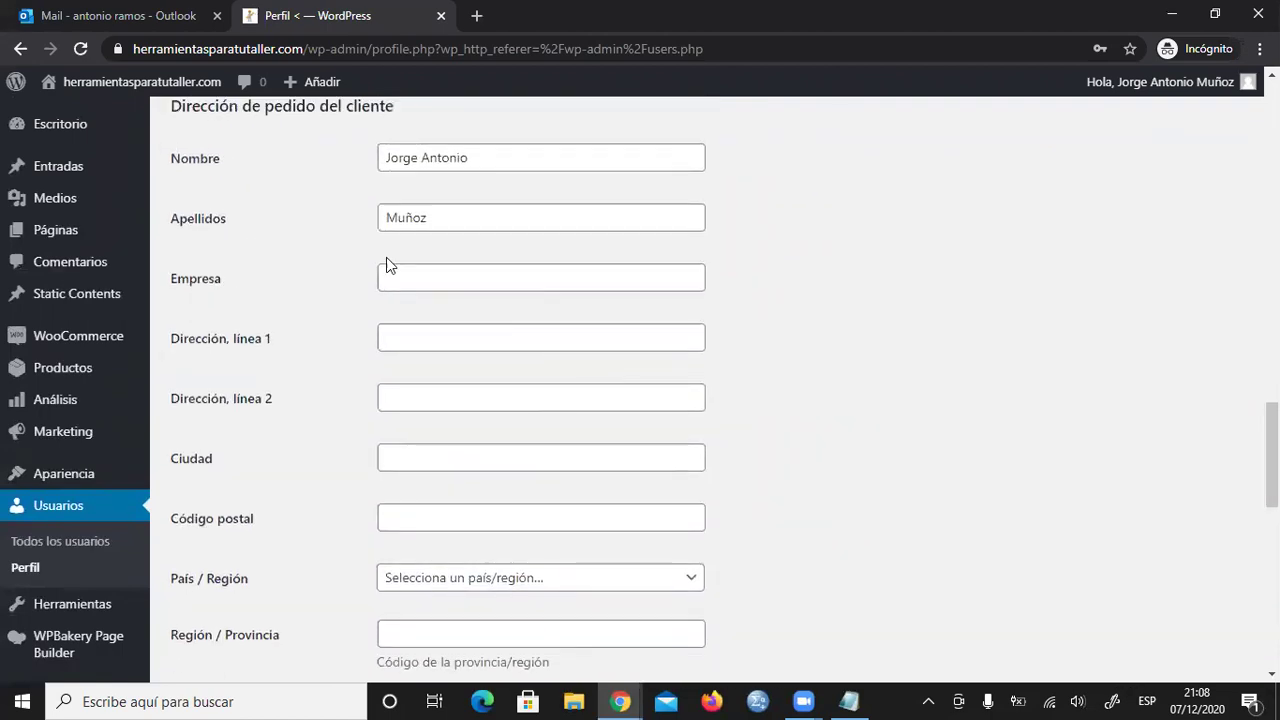
scroll(386, 235, up, 1)
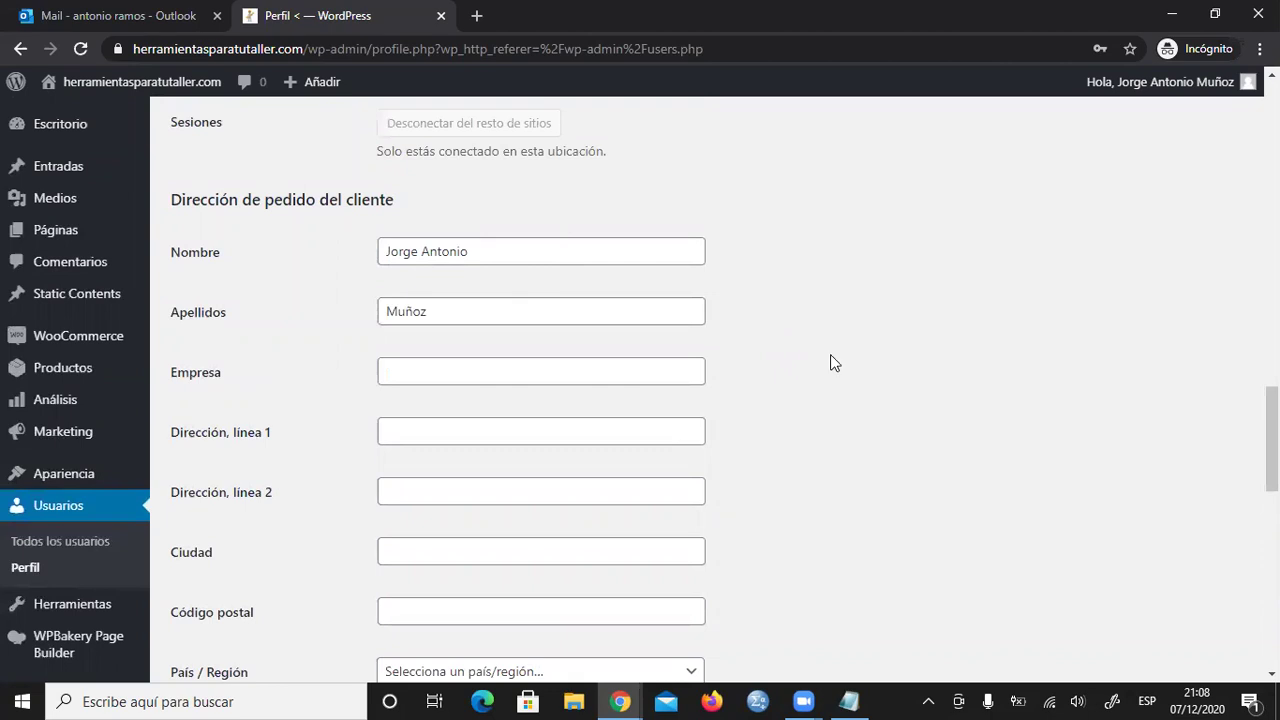
scroll(830, 363, up, 1)
scroll(834, 363, down, 11)
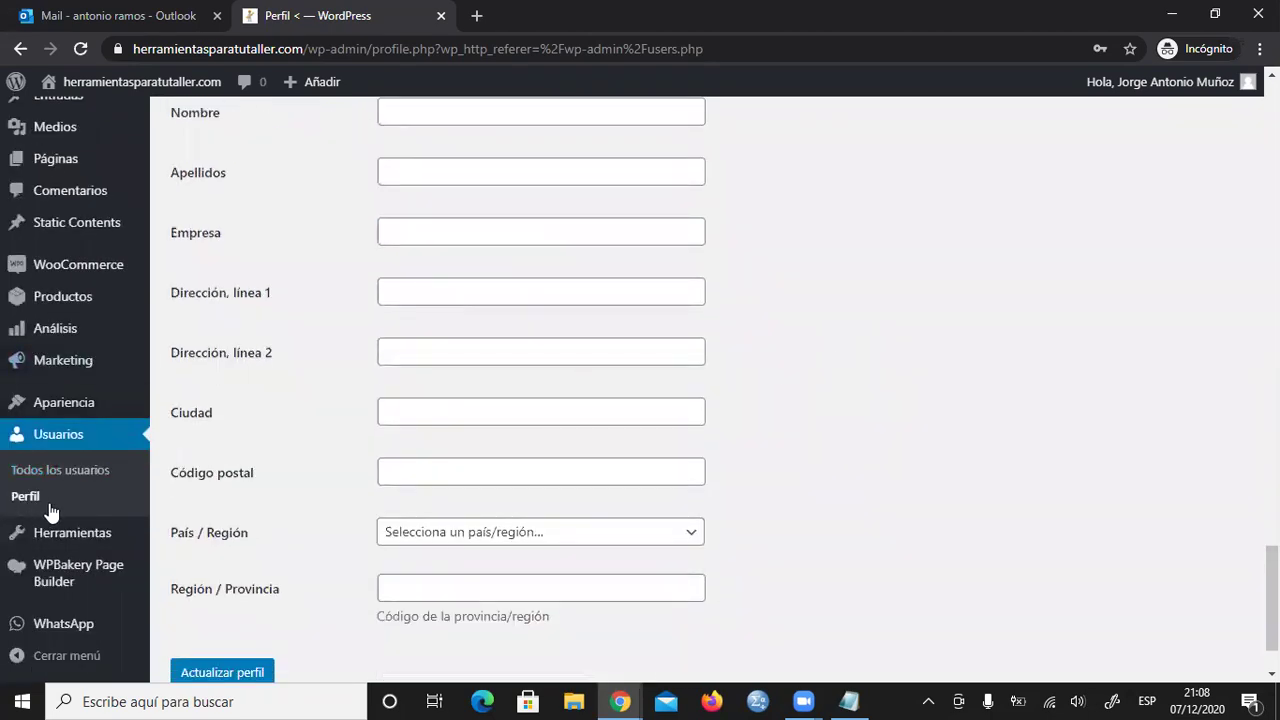
scroll(58, 505, up, 2)
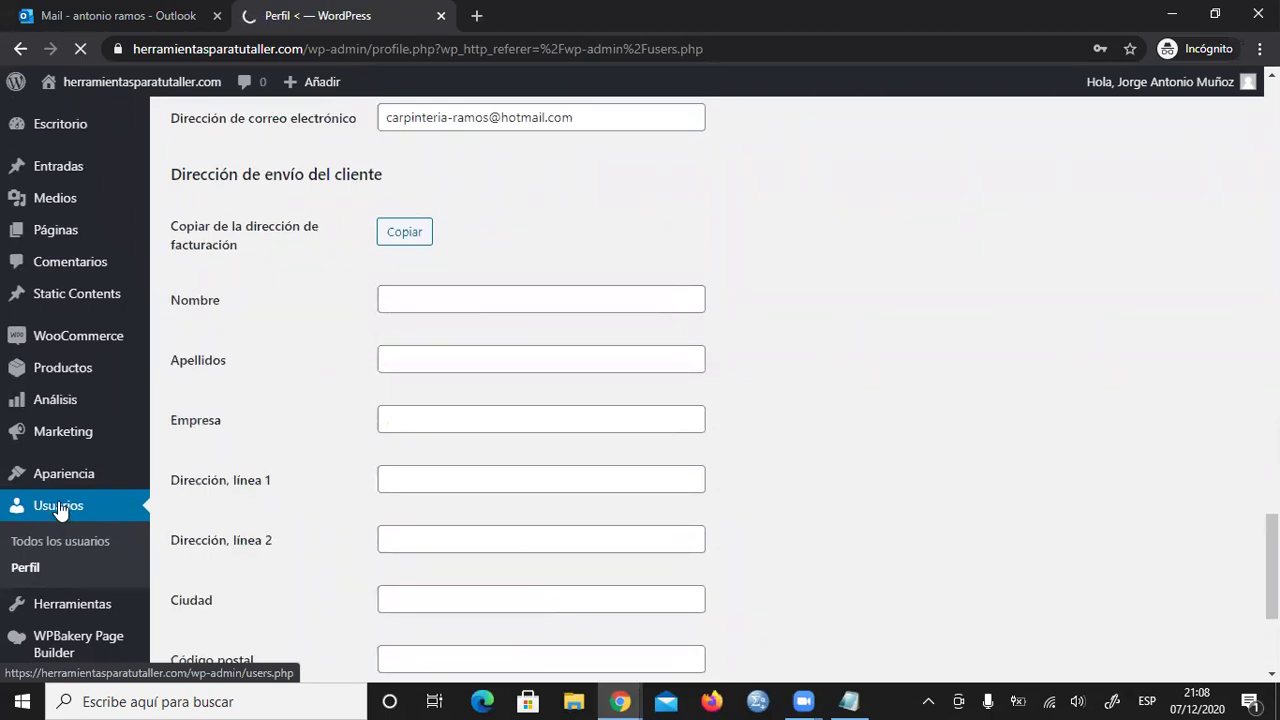
- Open Editar on the first Cliente user and scroll through its name and contact details
scroll(416, 452, down, 1)
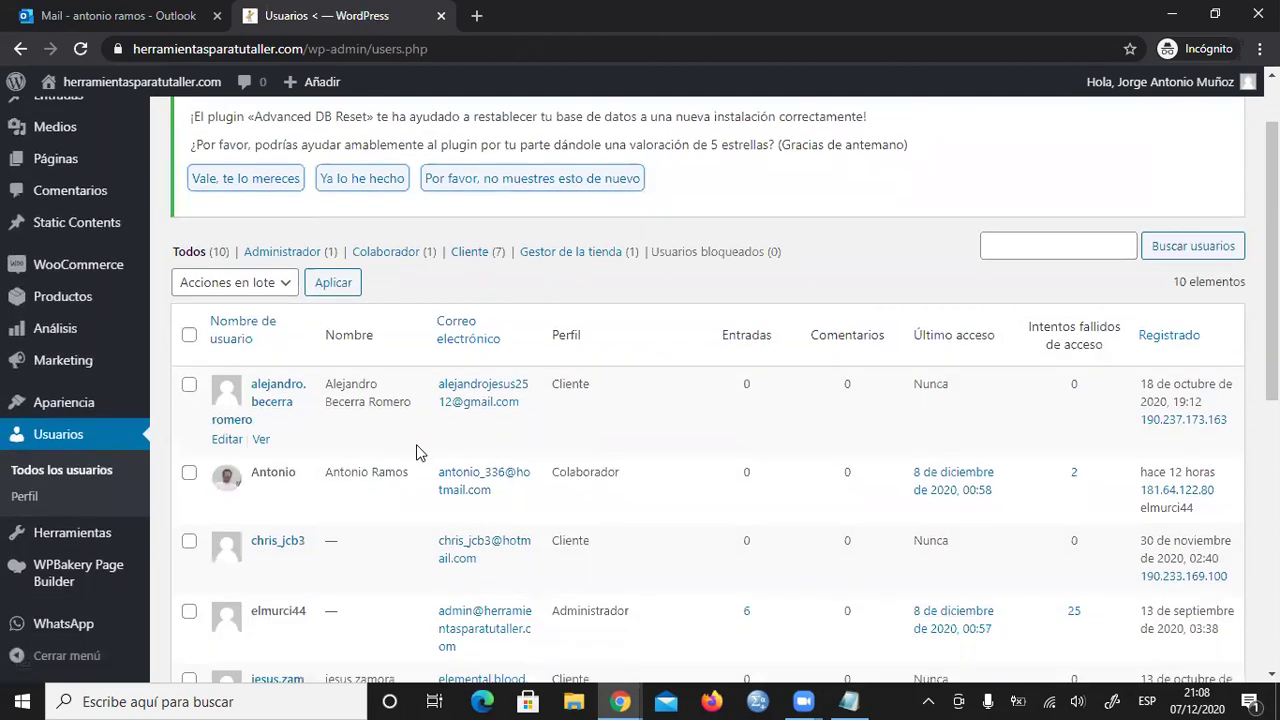
scroll(224, 362, down, 1)
mouse_move(224, 347)
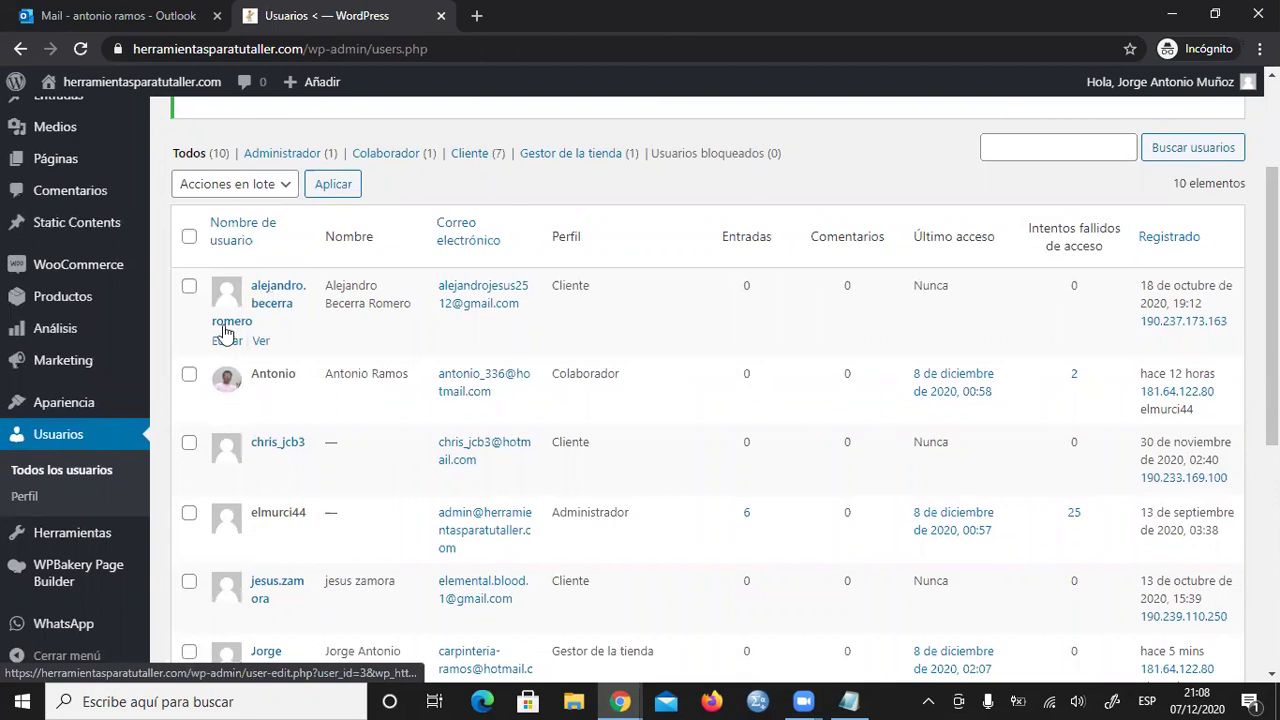
click(226, 342)
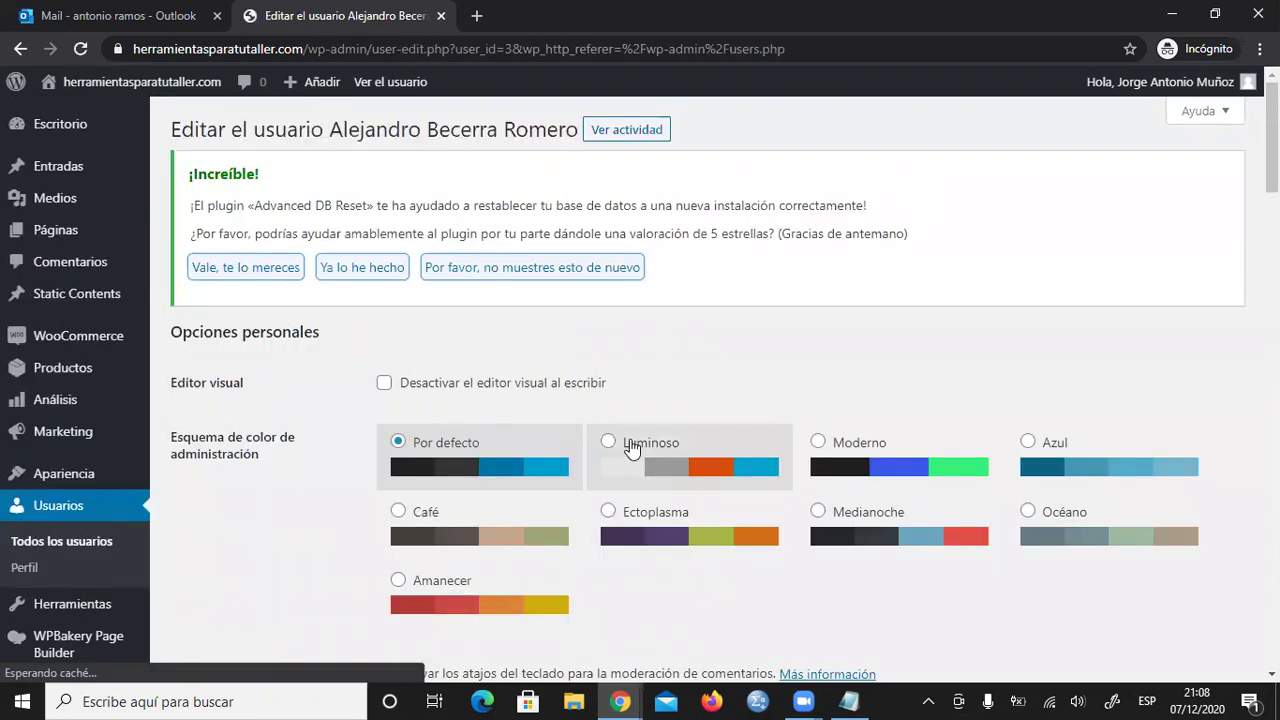
scroll(597, 385, down, 5)
scroll(597, 387, down, 5)
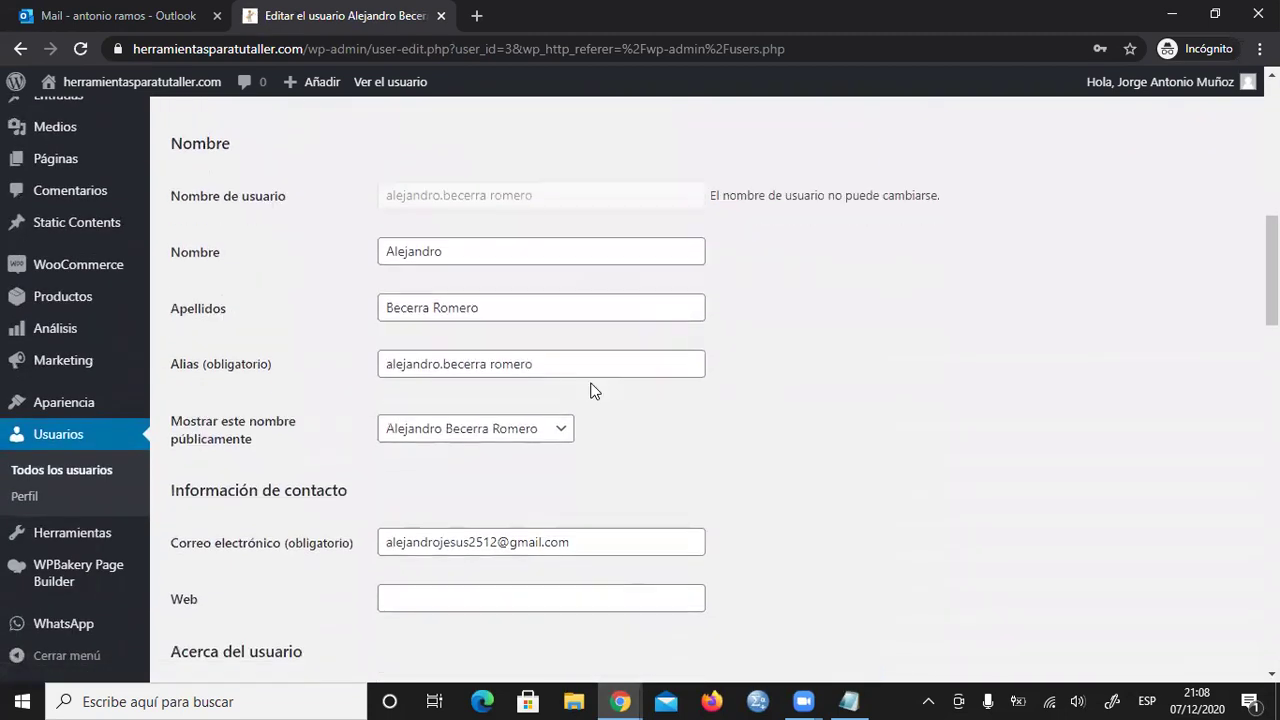
scroll(565, 443, down, 4)
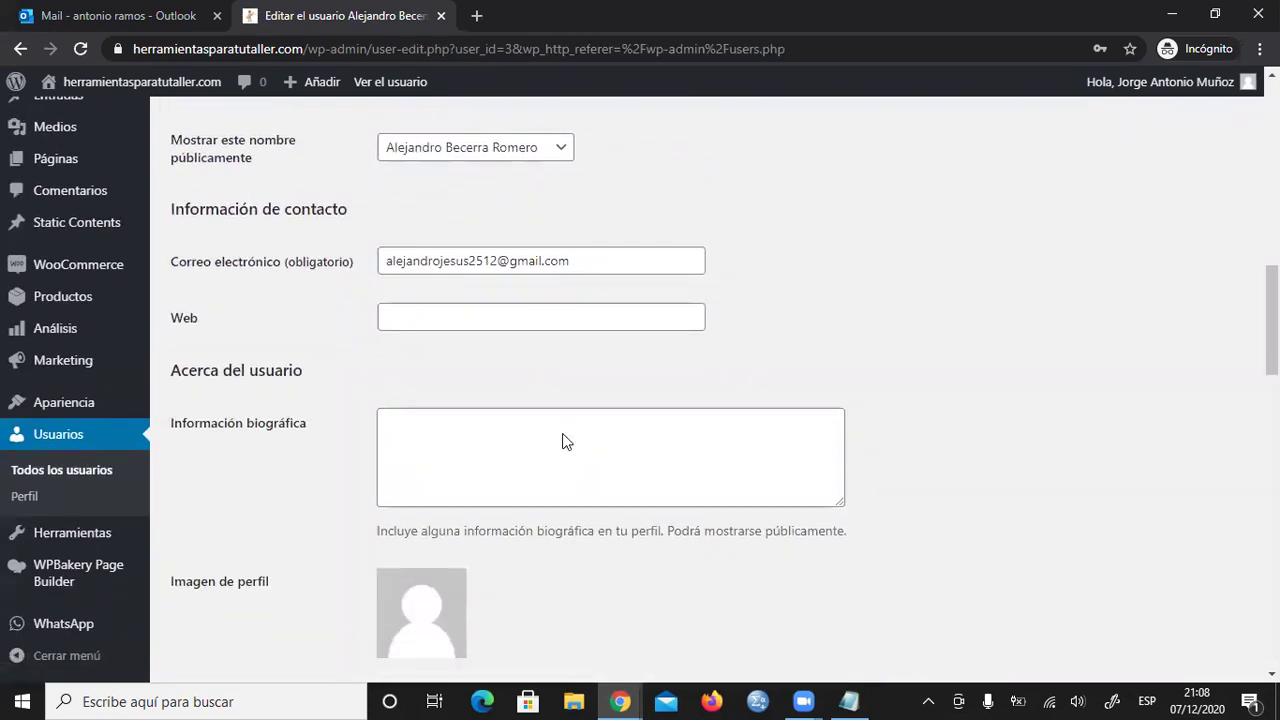
scroll(570, 453, up, 2)
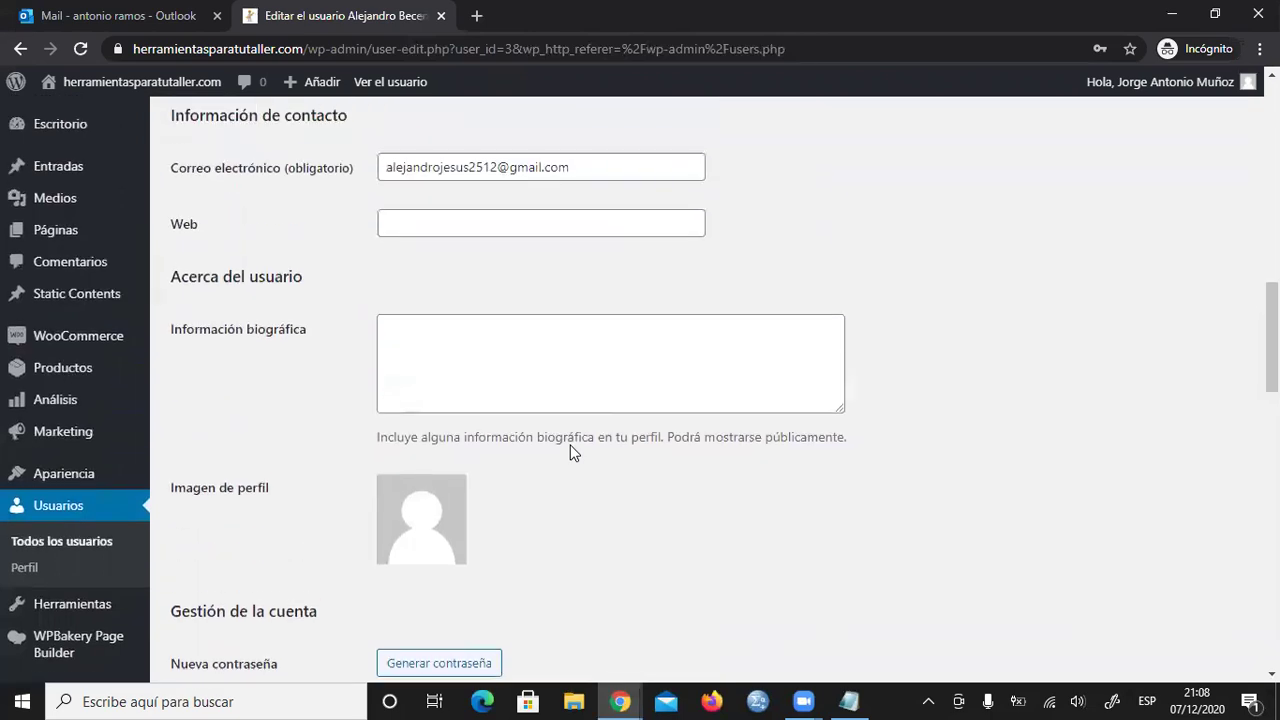
mouse_move(72, 345)
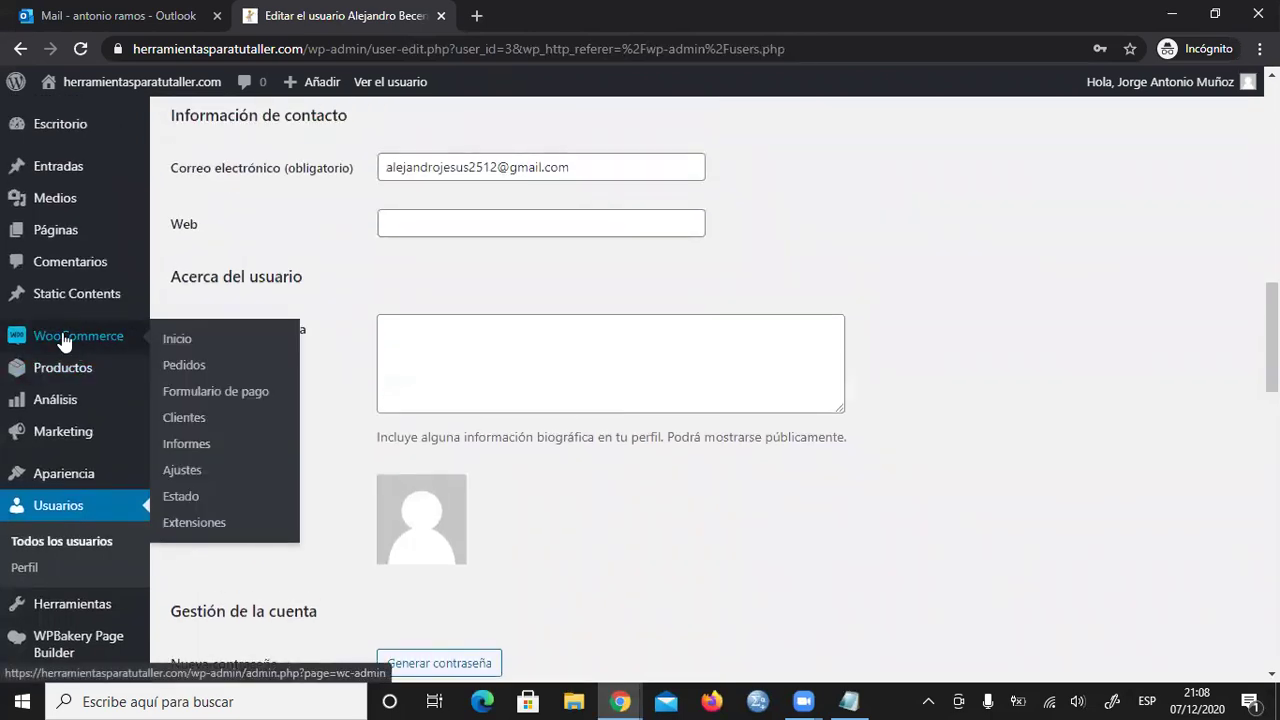
- Open WooCommerce > Ajustes and scroll to the general options showing Perú selling and Lima store
click(184, 473)
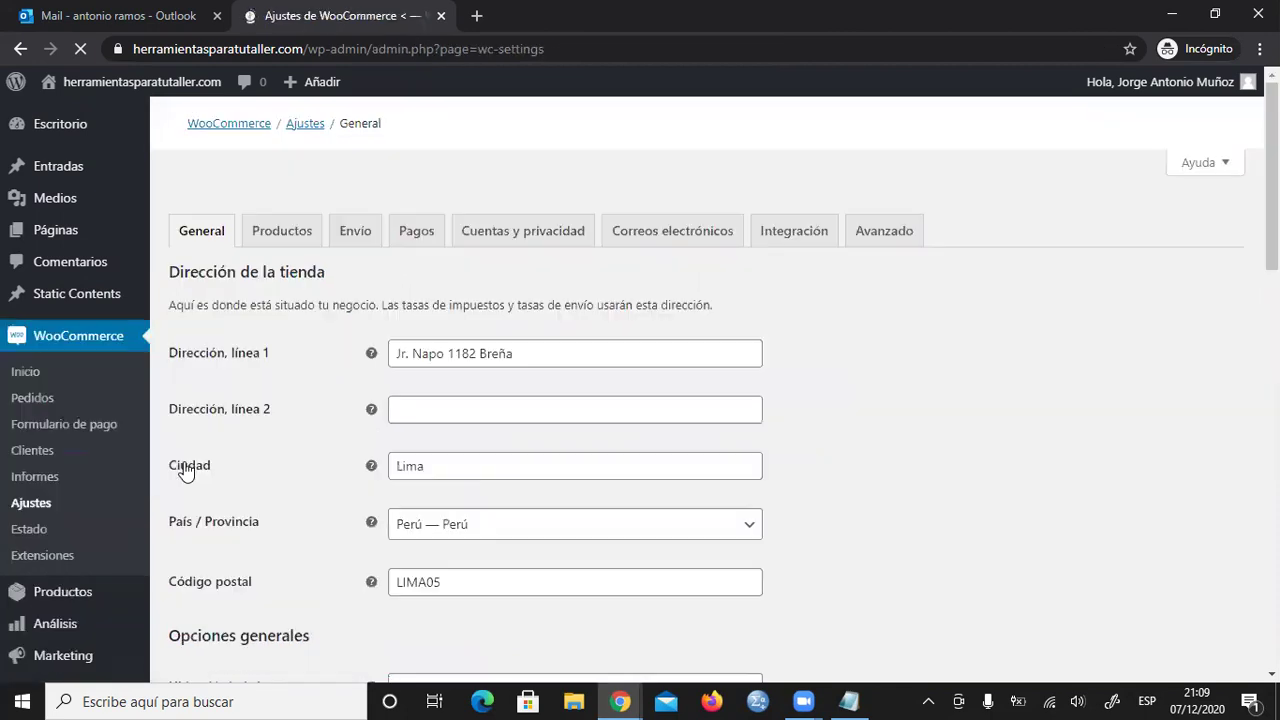
scroll(650, 395, down, 5)
scroll(647, 410, down, 5)
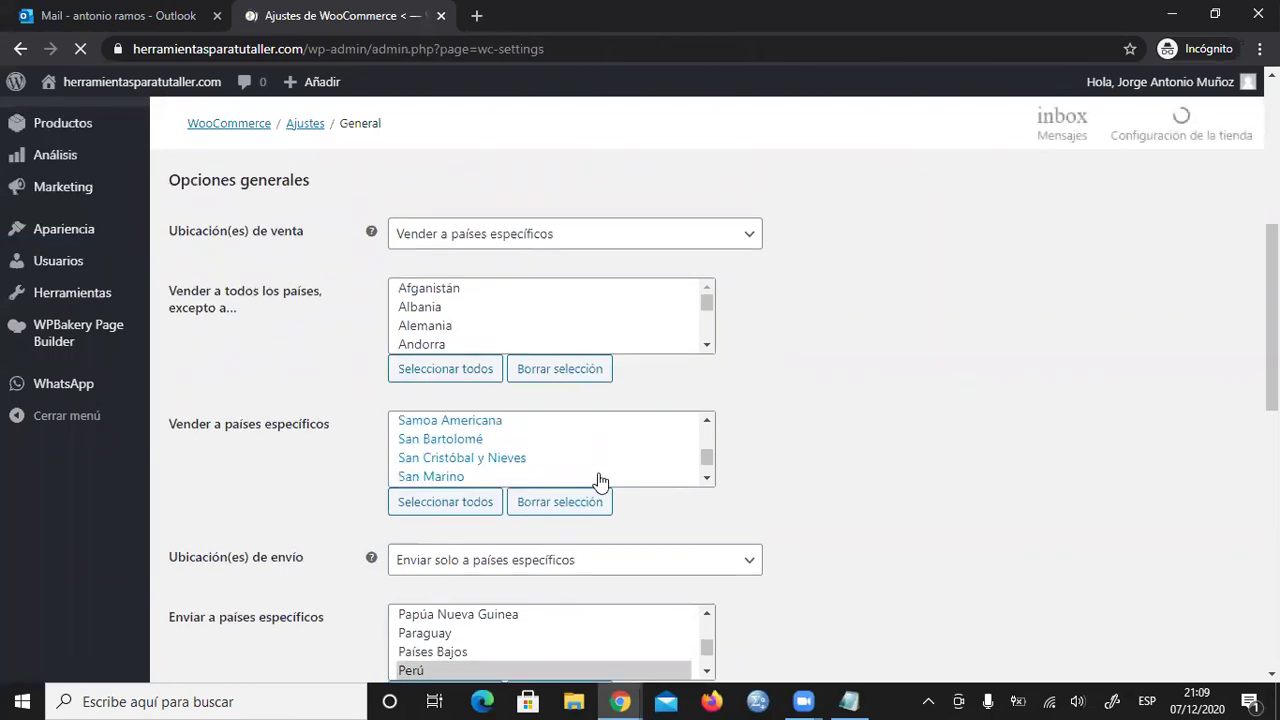
- Switch to the administrator's Chrome window, close the Roundcube tab and scroll the Usuarios list
mouse_move(620, 700)
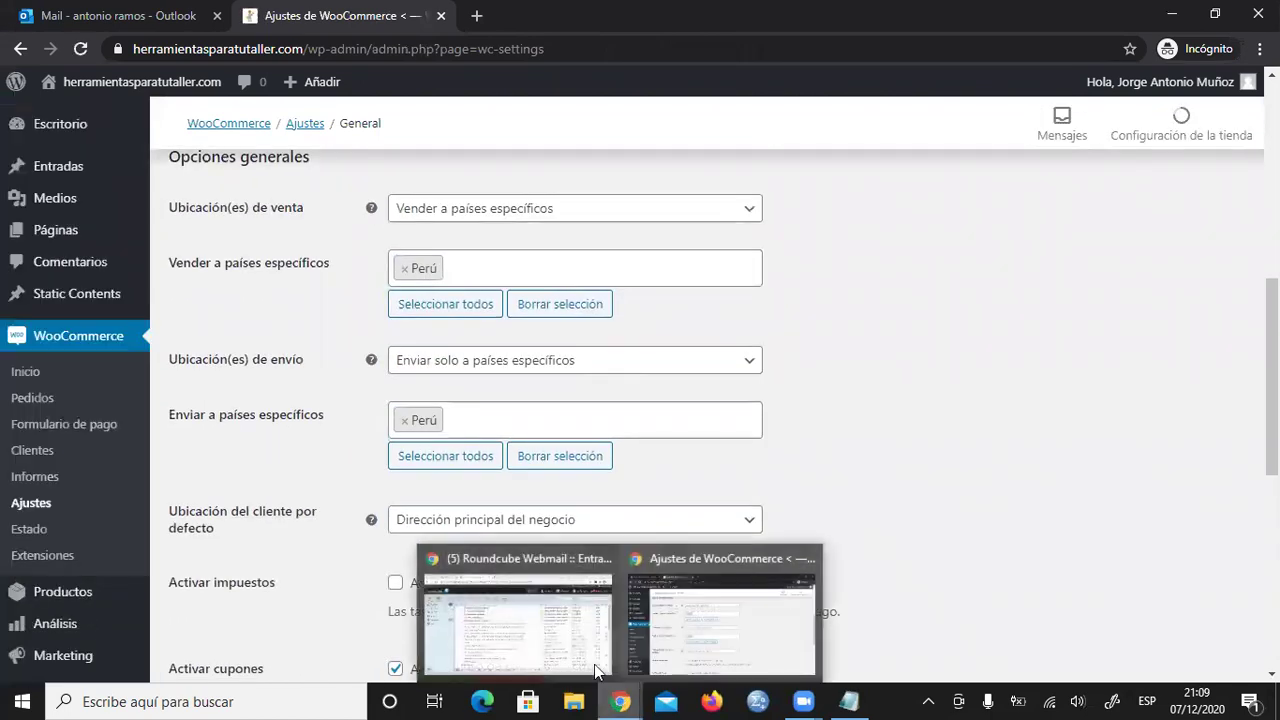
click(523, 632)
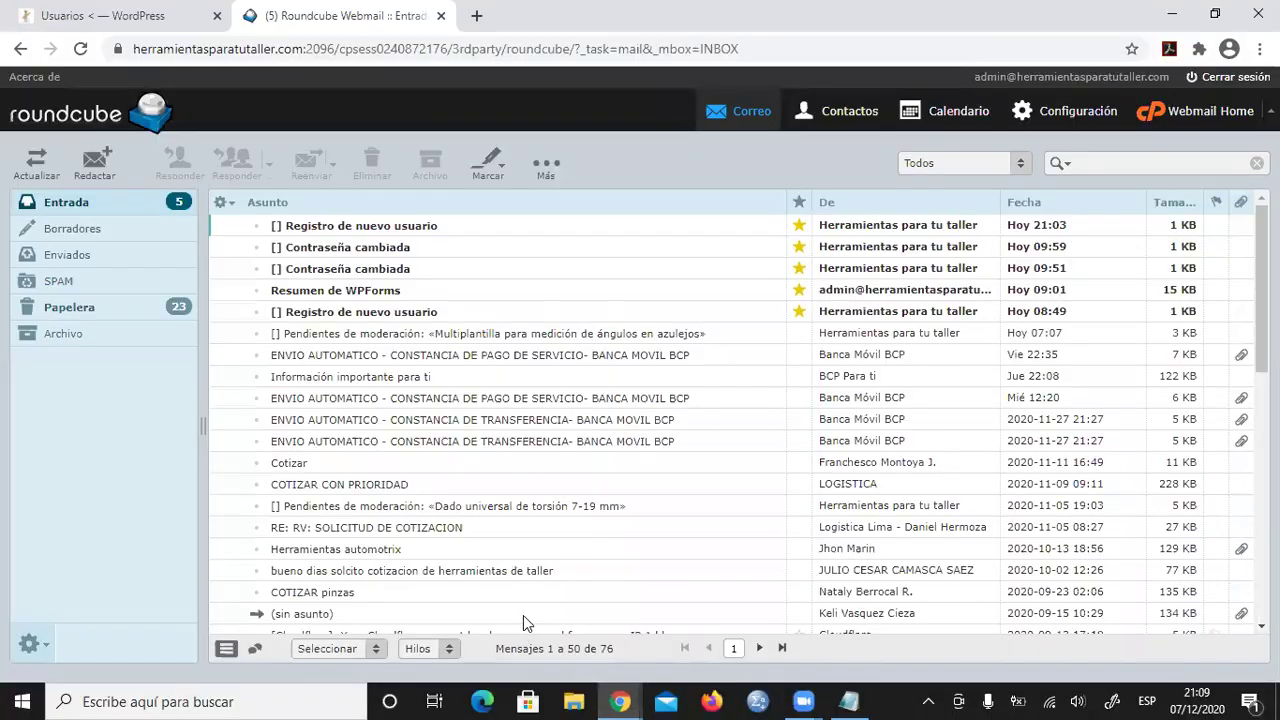
click(439, 16)
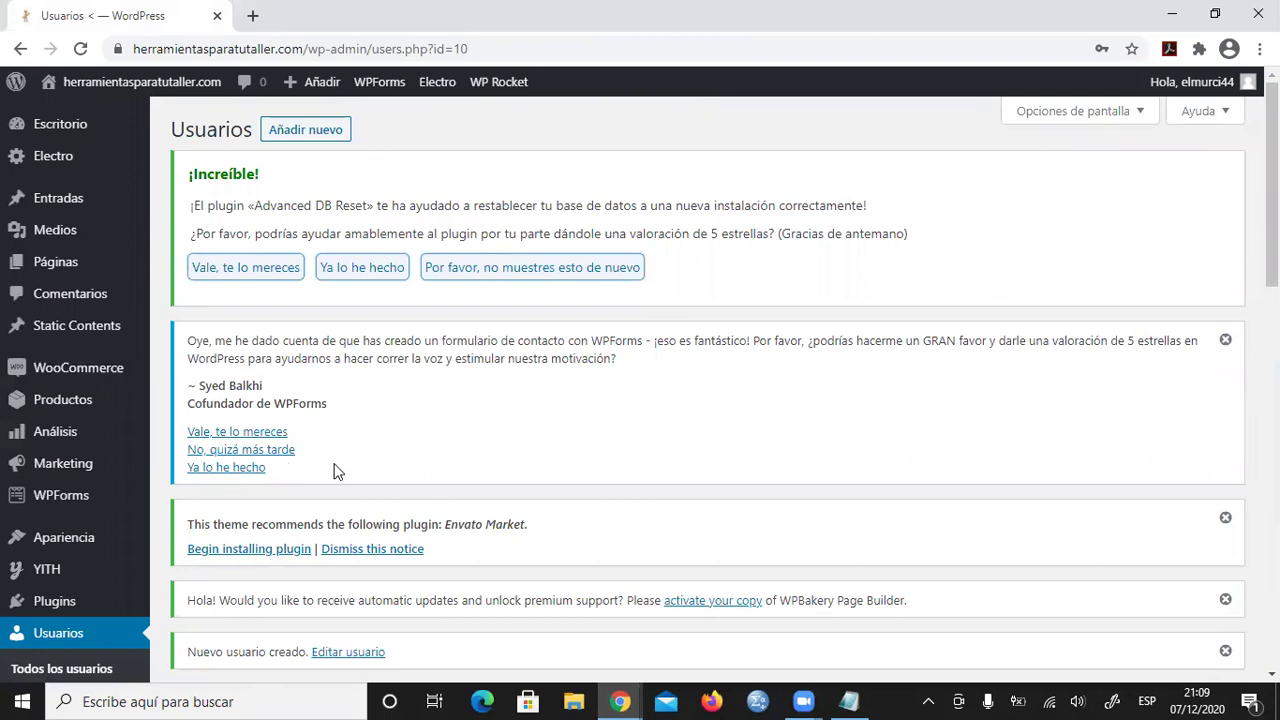
scroll(463, 407, down, 7)
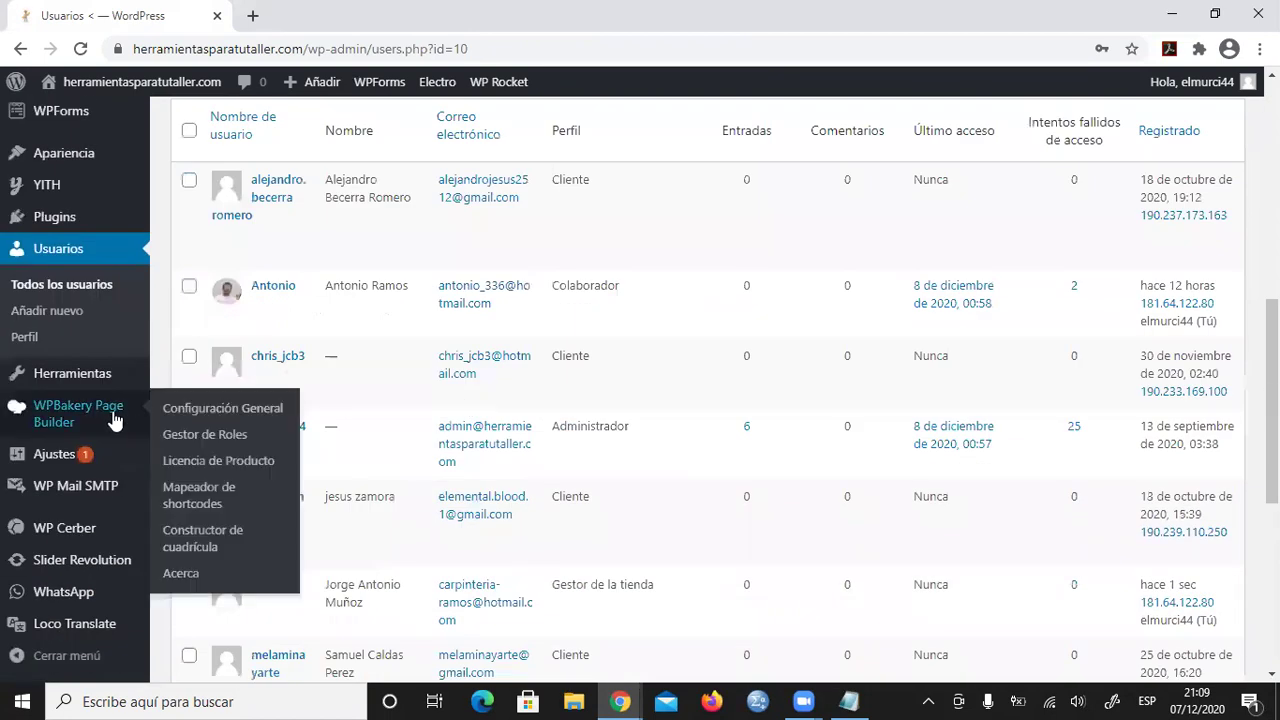
mouse_move(72, 380)
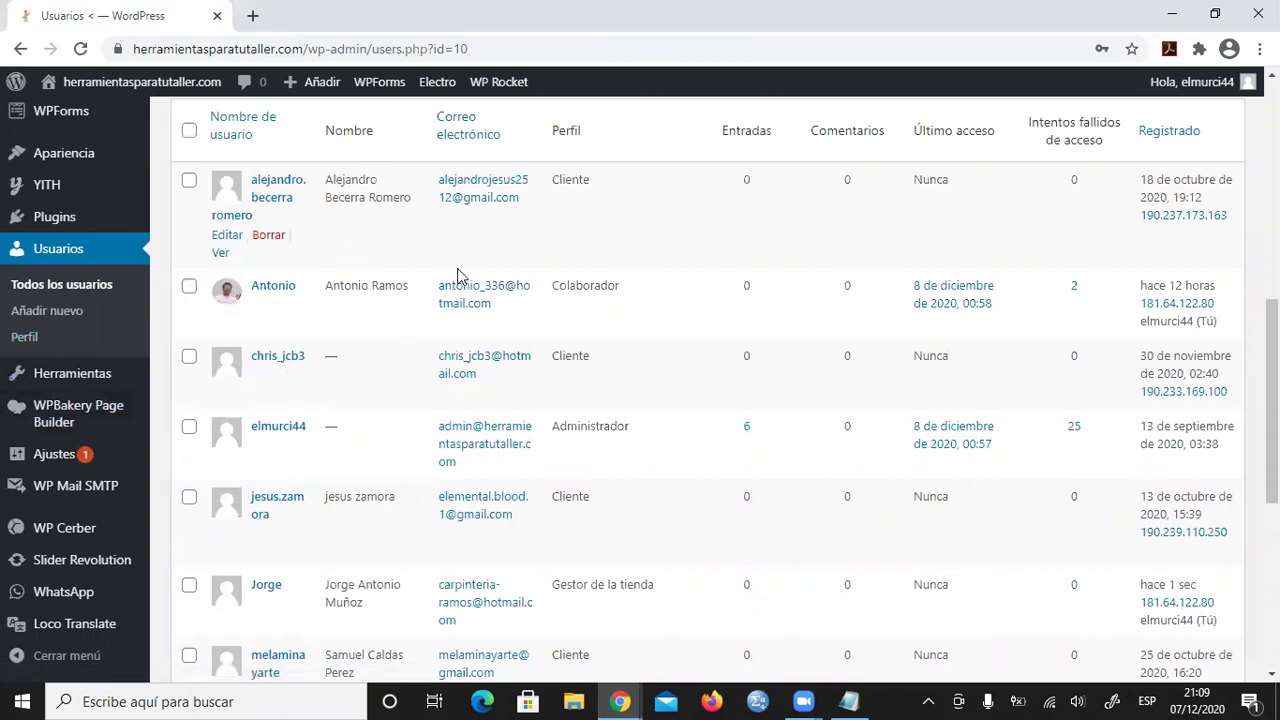
scroll(457, 275, down, 1)
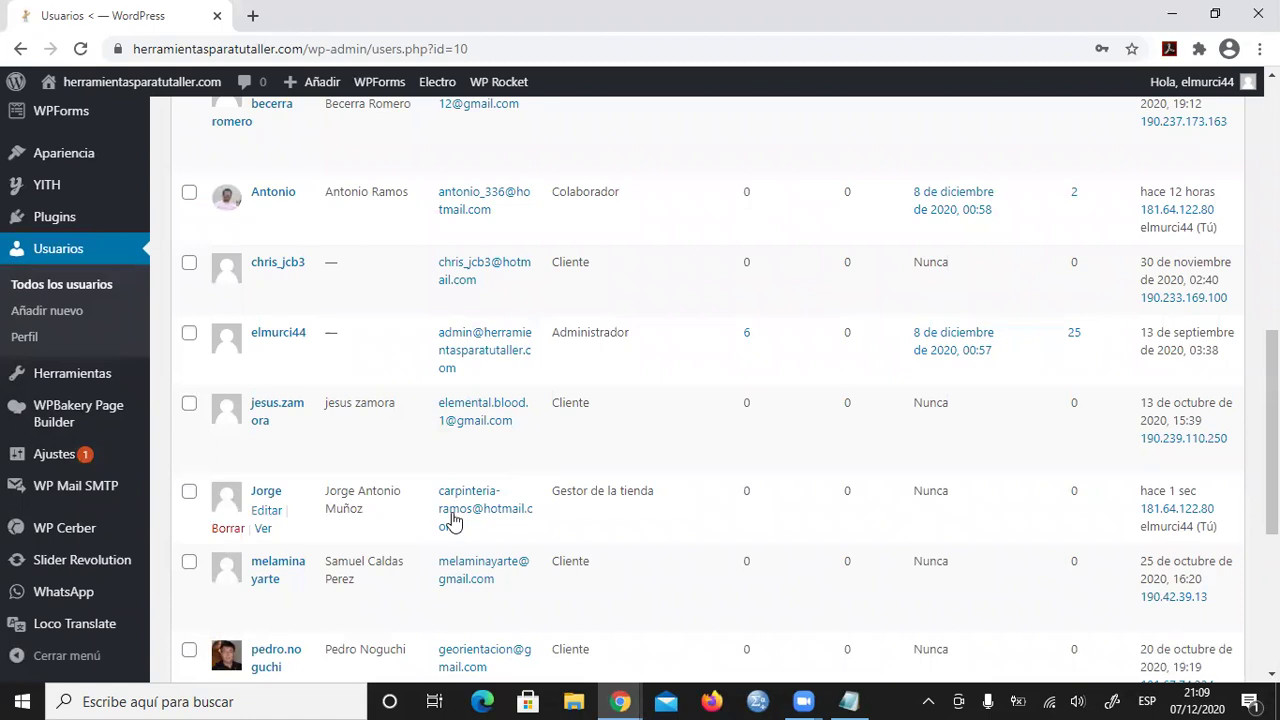
- Open the new shop manager user's edit page and review its profile settings
click(268, 509)
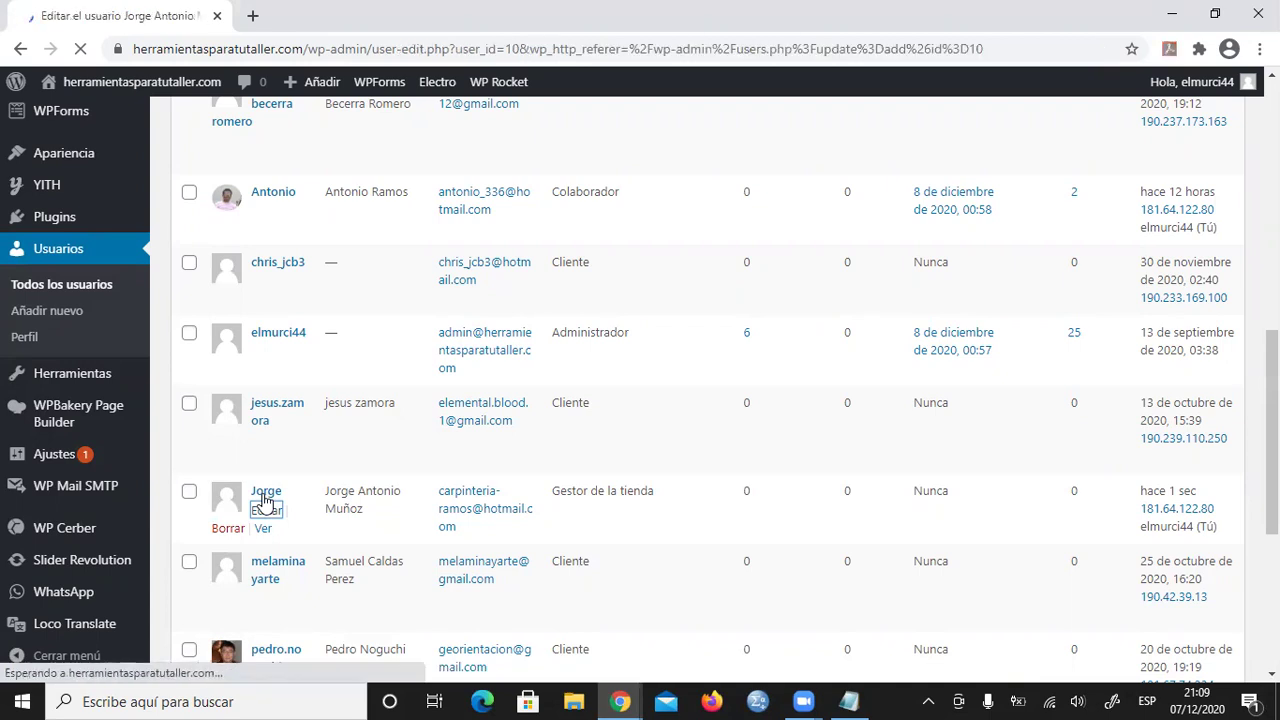
scroll(609, 400, down, 5)
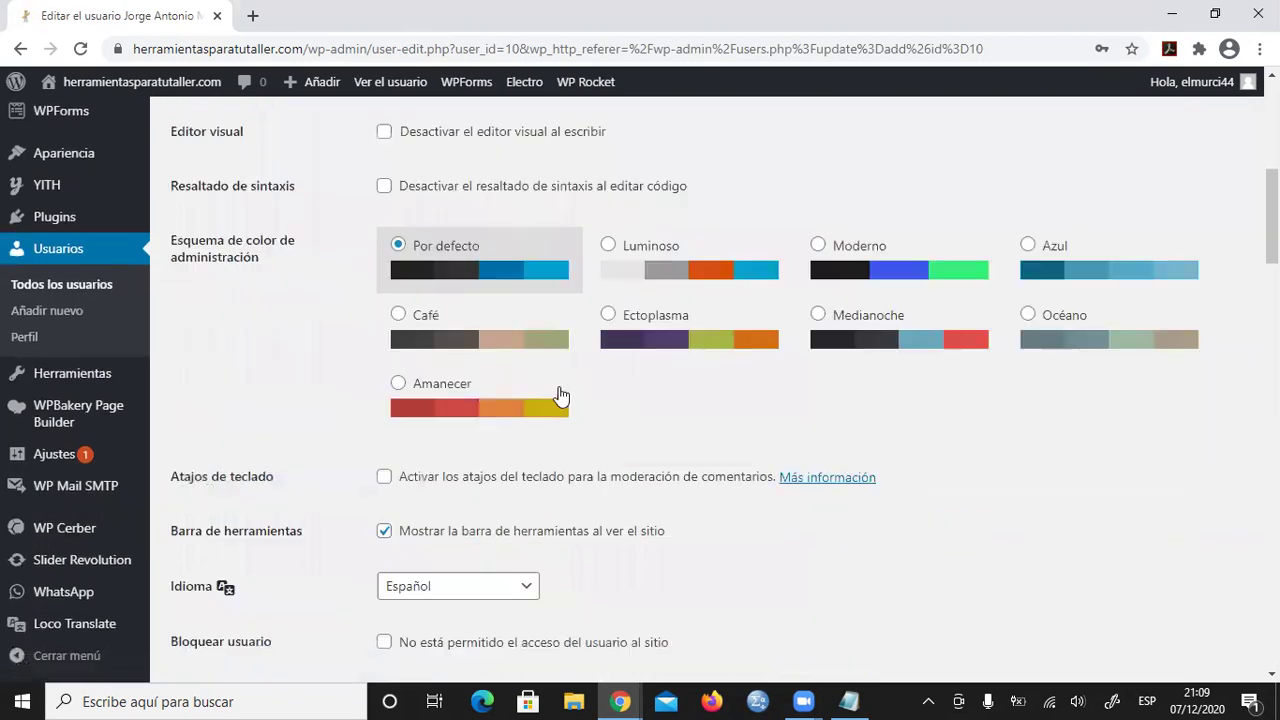
scroll(516, 402, up, 2)
scroll(516, 402, down, 10)
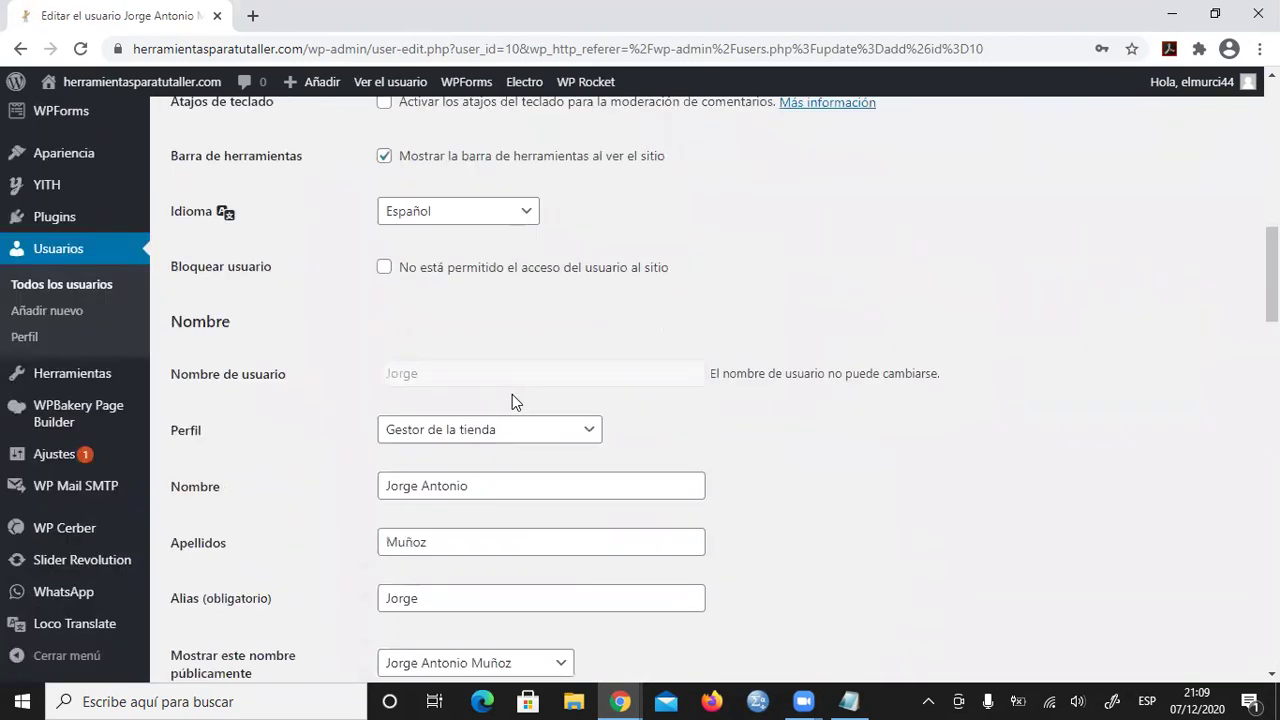
scroll(491, 476, down, 9)
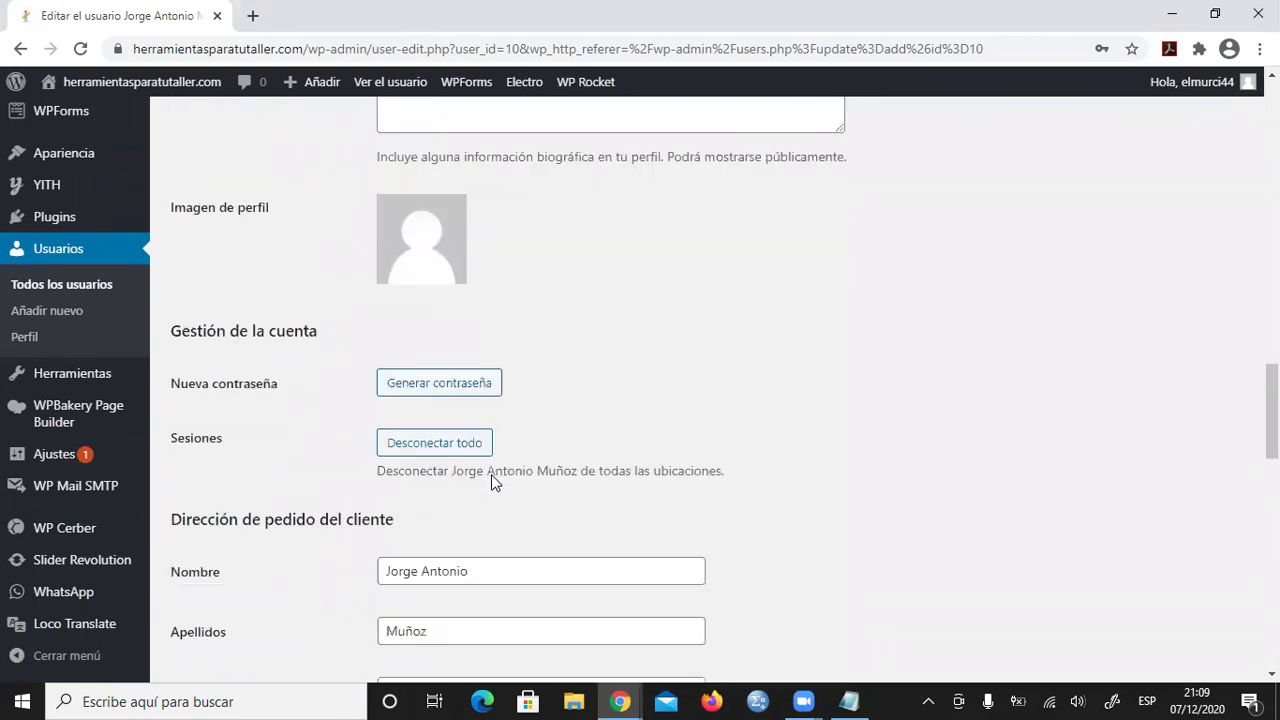
scroll(491, 482, up, 9)
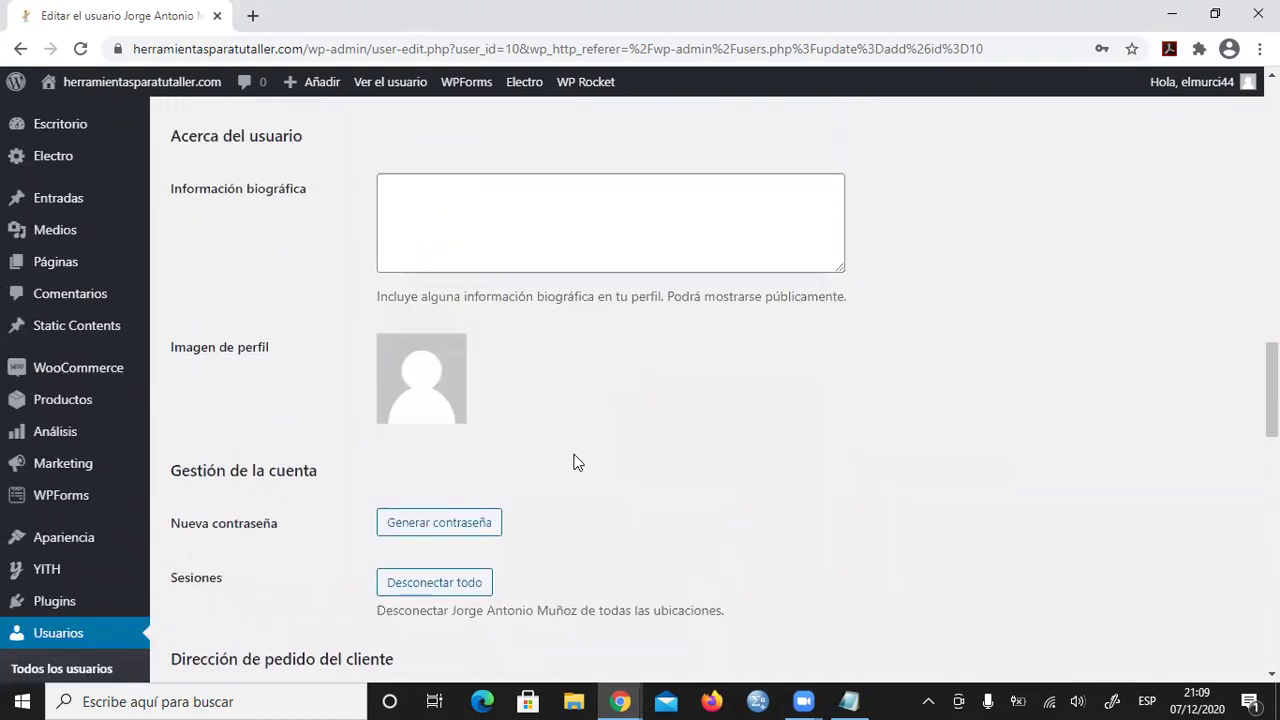
scroll(577, 452, up, 7)
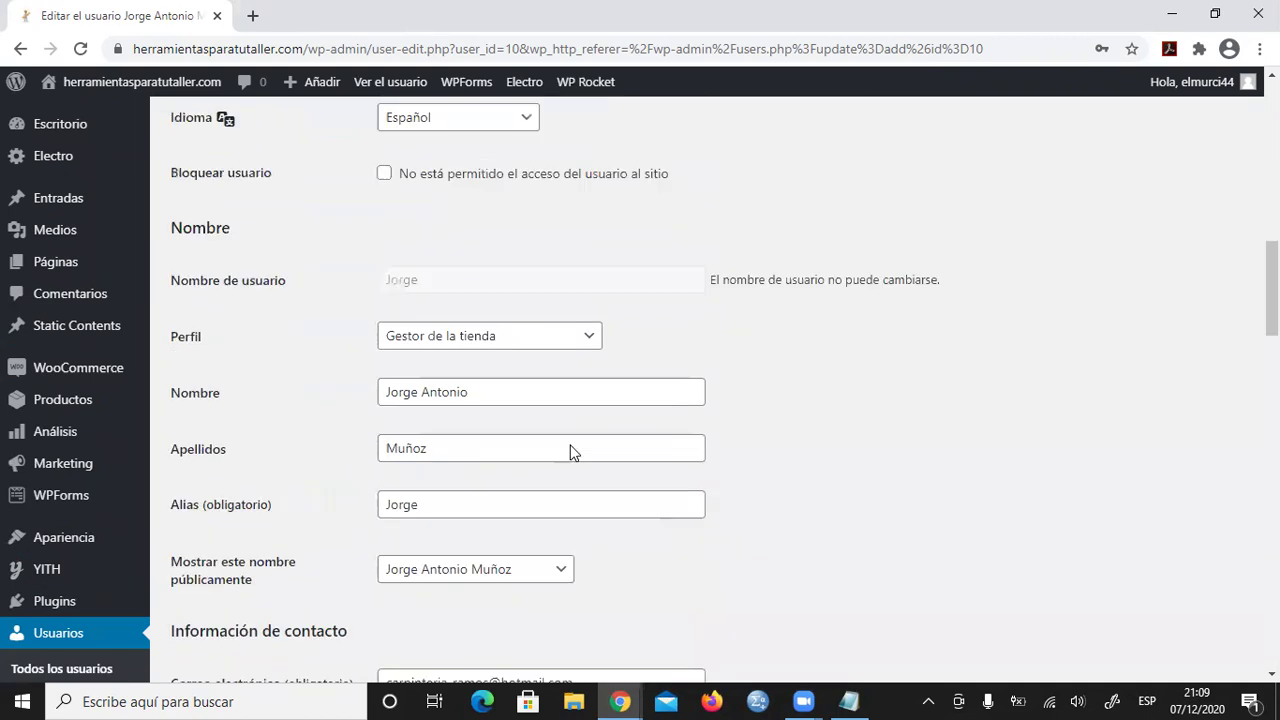
scroll(740, 430, up, 3)
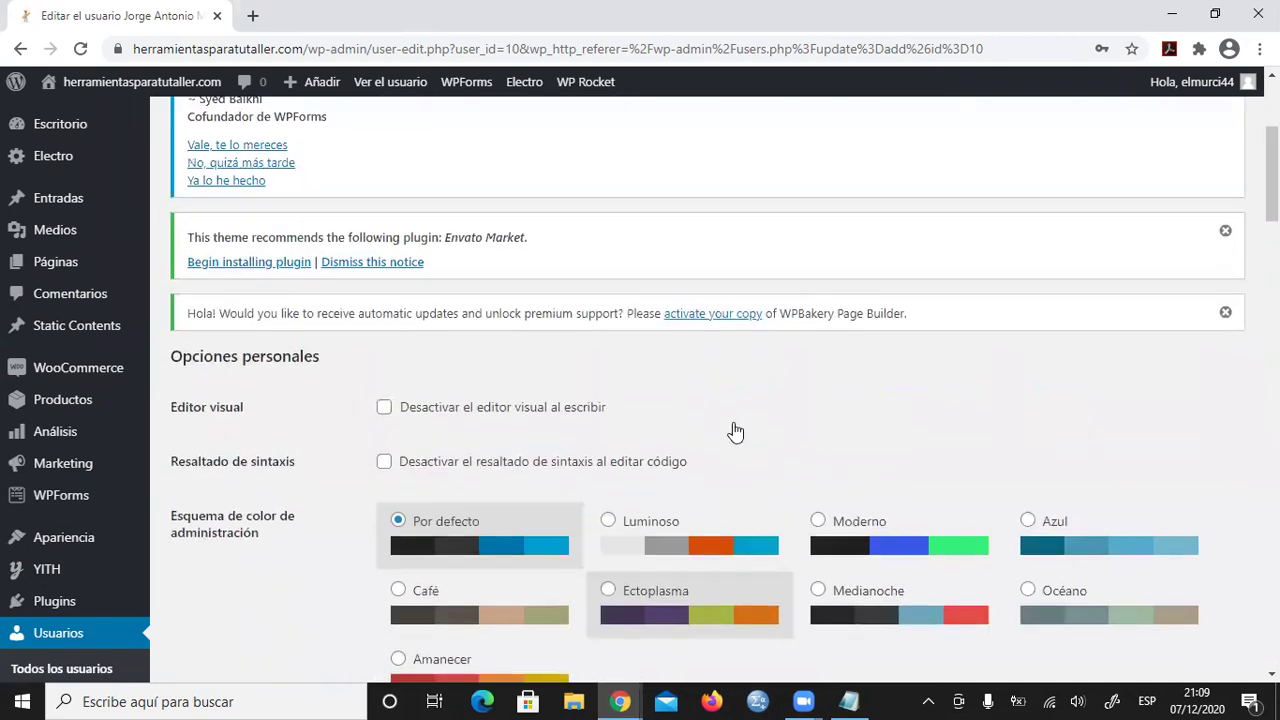
scroll(745, 410, down, 4)
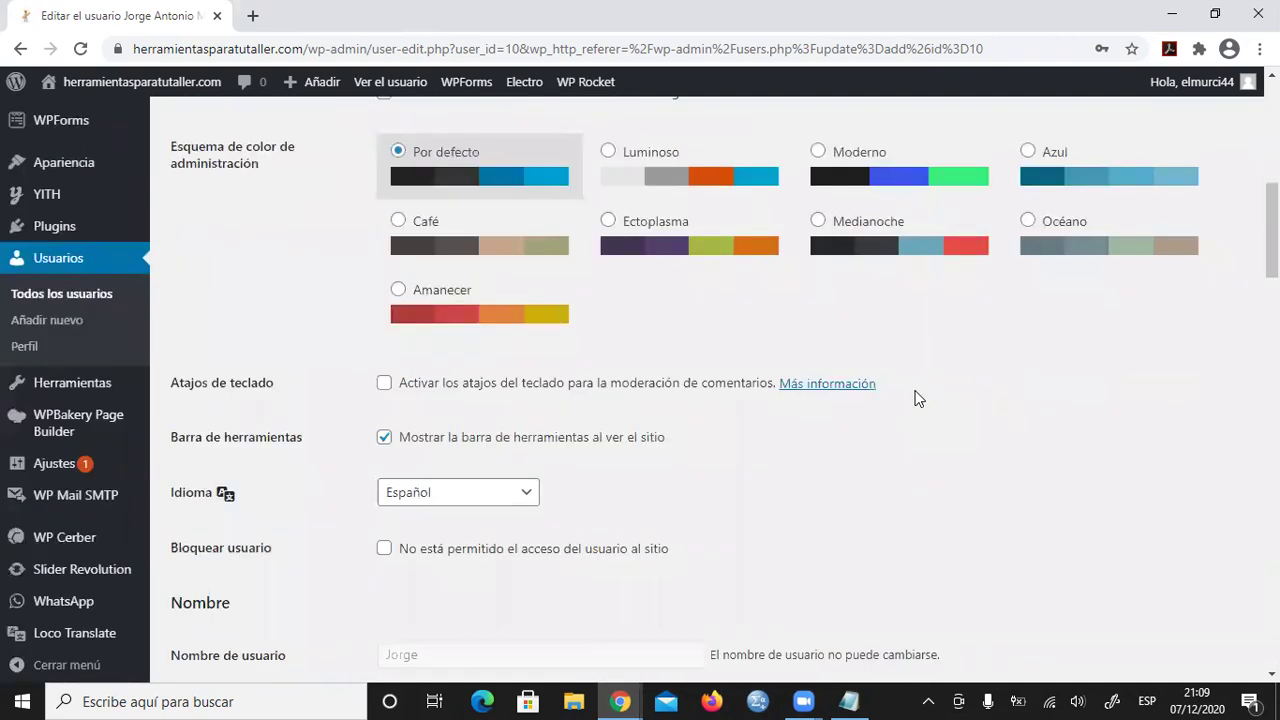
scroll(918, 398, down, 4)
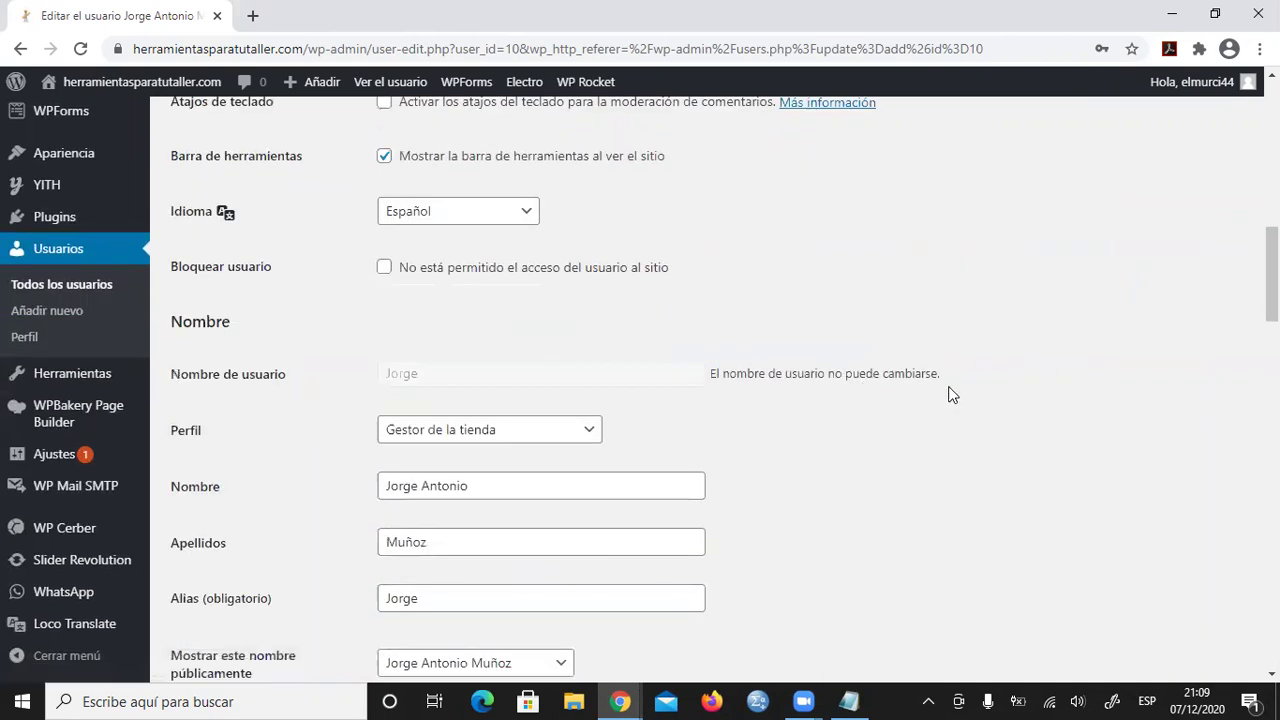
- Change the user's role from Gestor de la tienda to Colaborador and save with Actualizar usuario
click(593, 337)
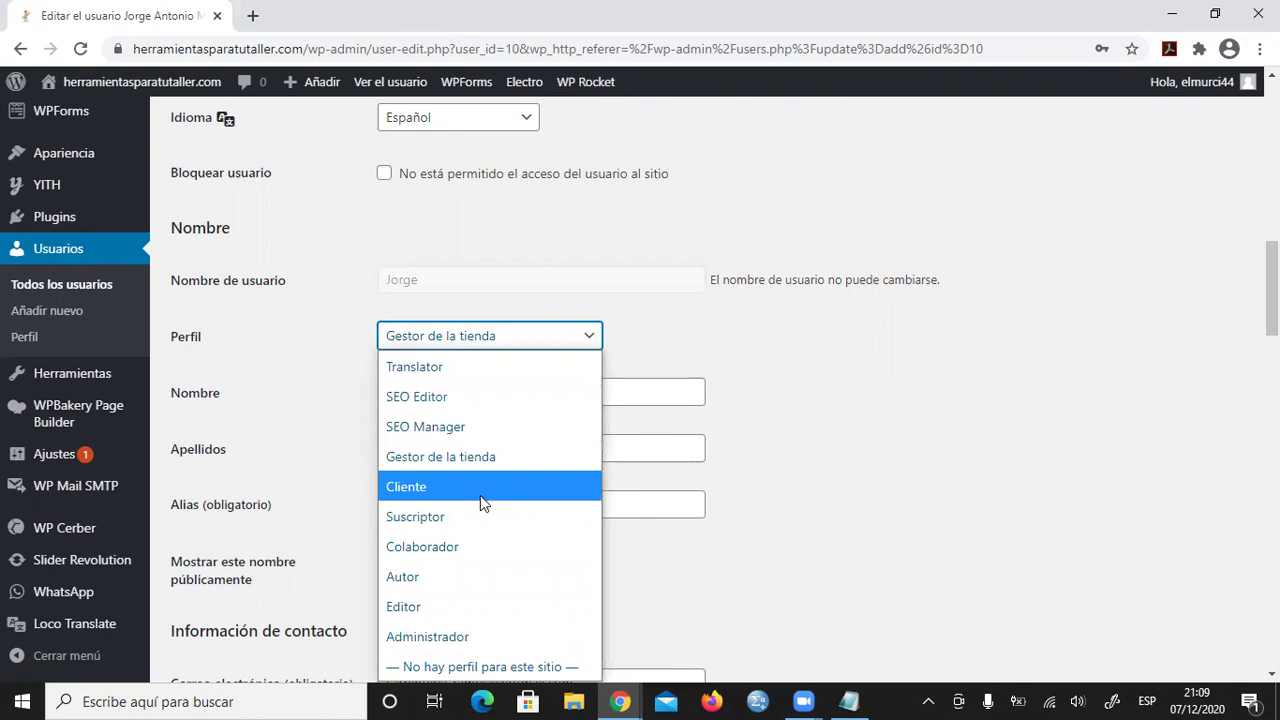
click(455, 547)
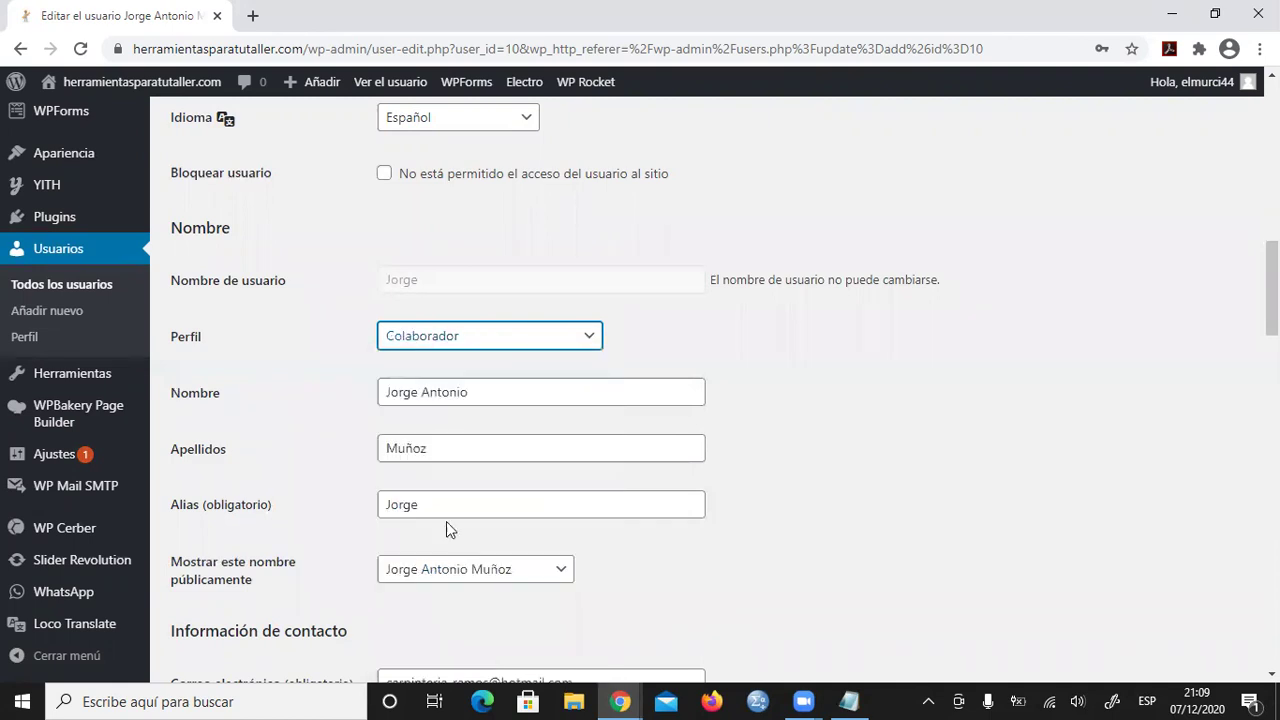
scroll(447, 523, down, 8)
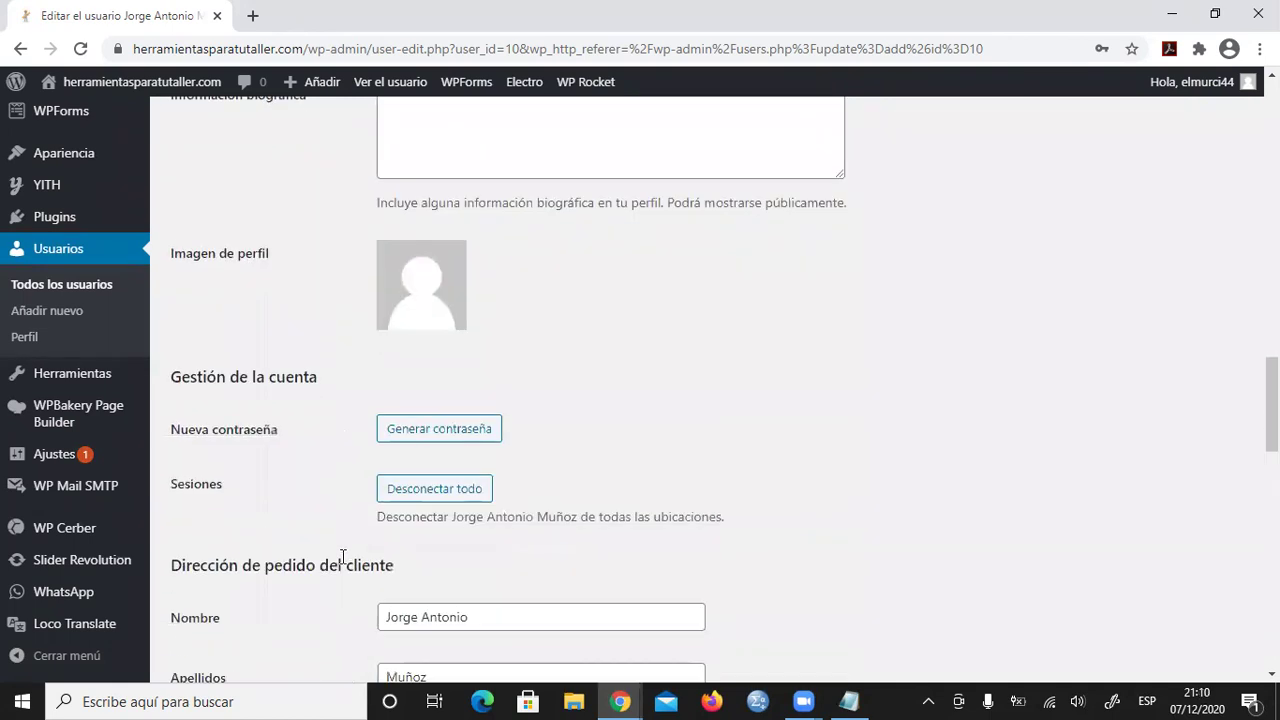
scroll(342, 557, down, 15)
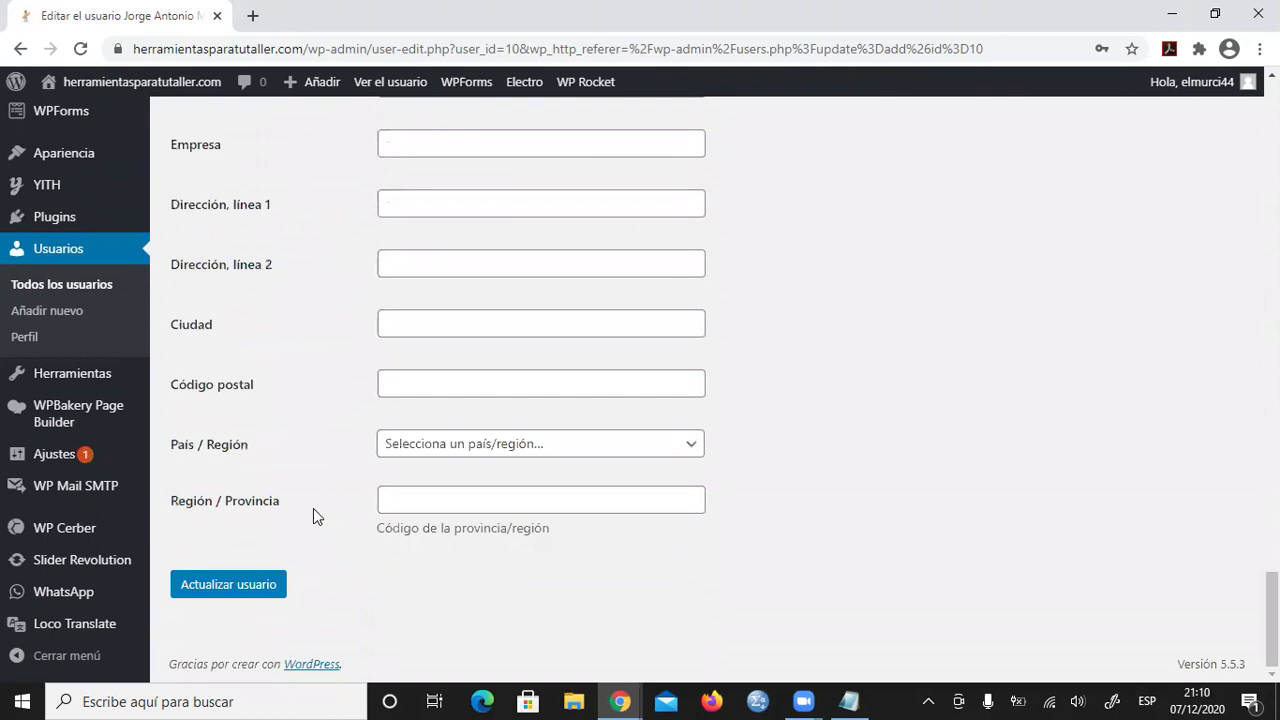
click(223, 591)
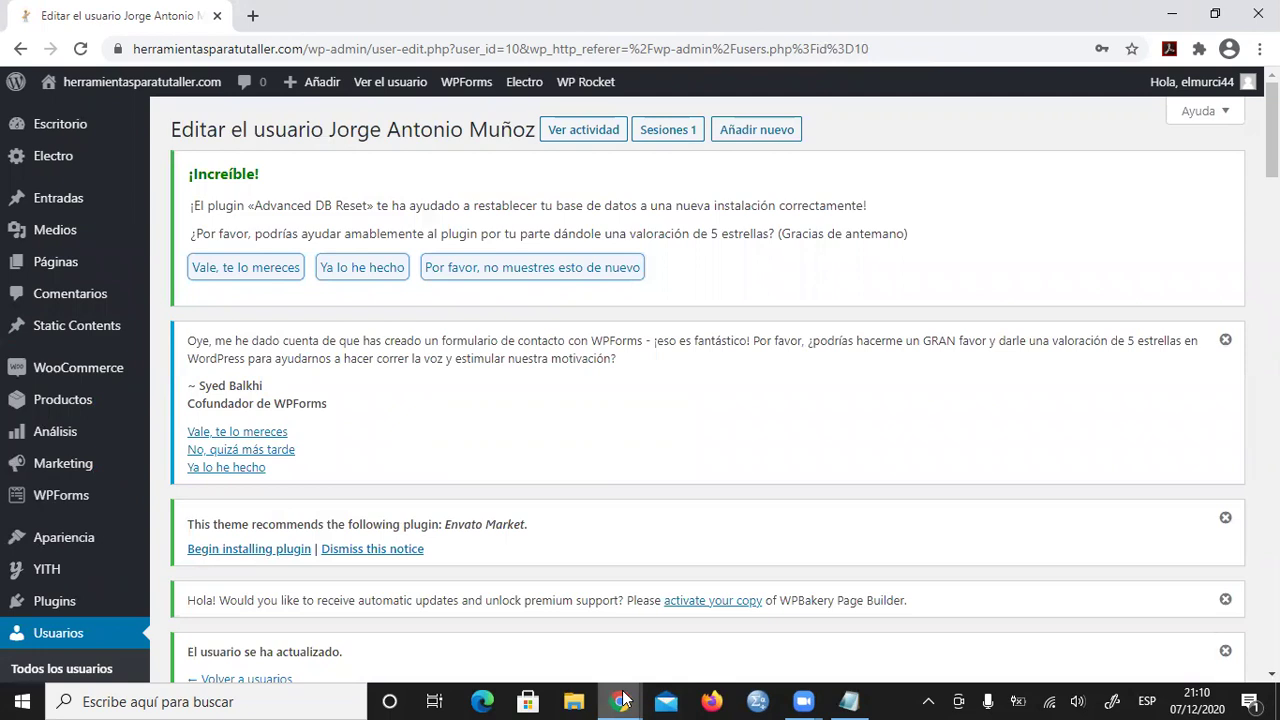
- In the incognito window, reload the WooCommerce settings page to confirm the contributor is now denied
mouse_move(622, 700)
click(733, 641)
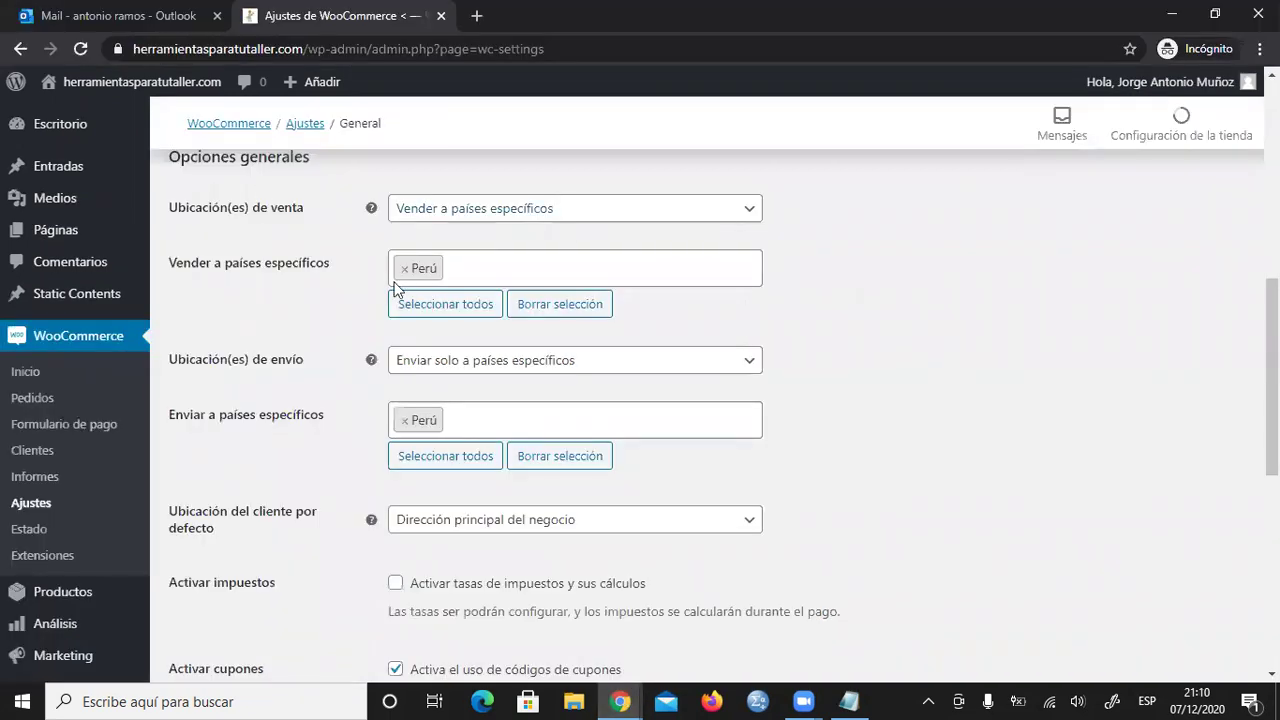
scroll(357, 380, up, 5)
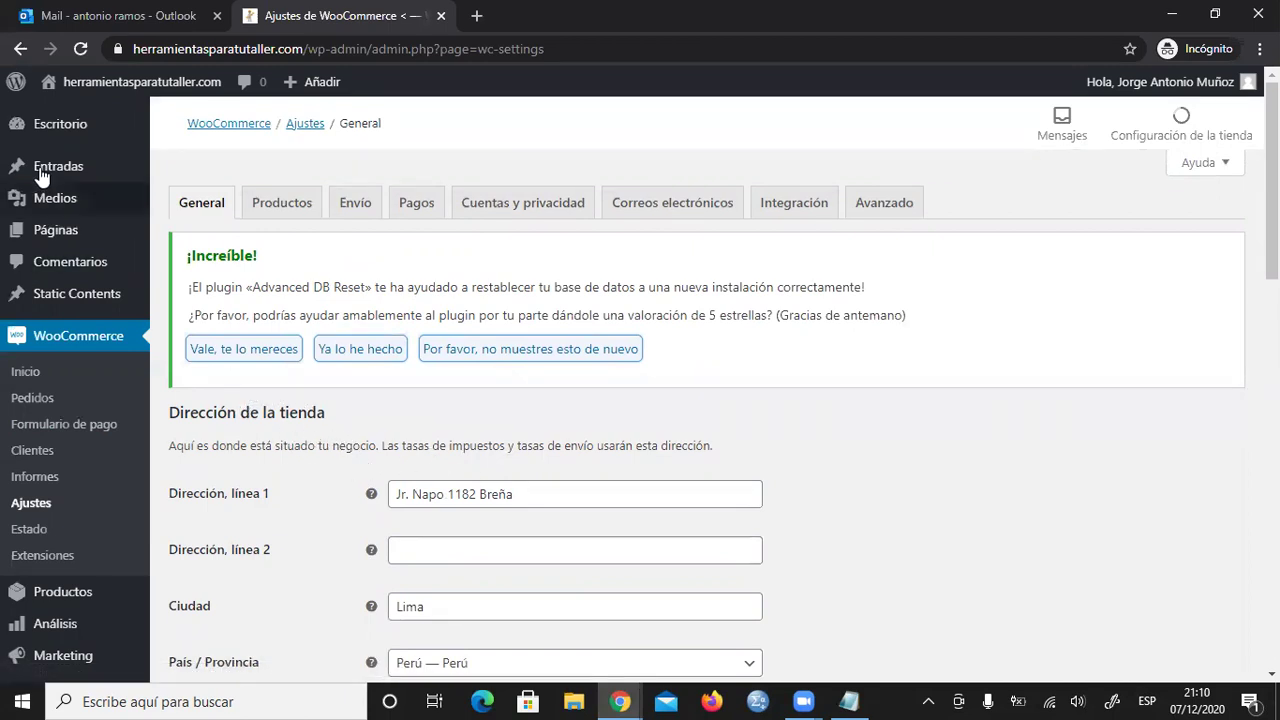
click(80, 49)
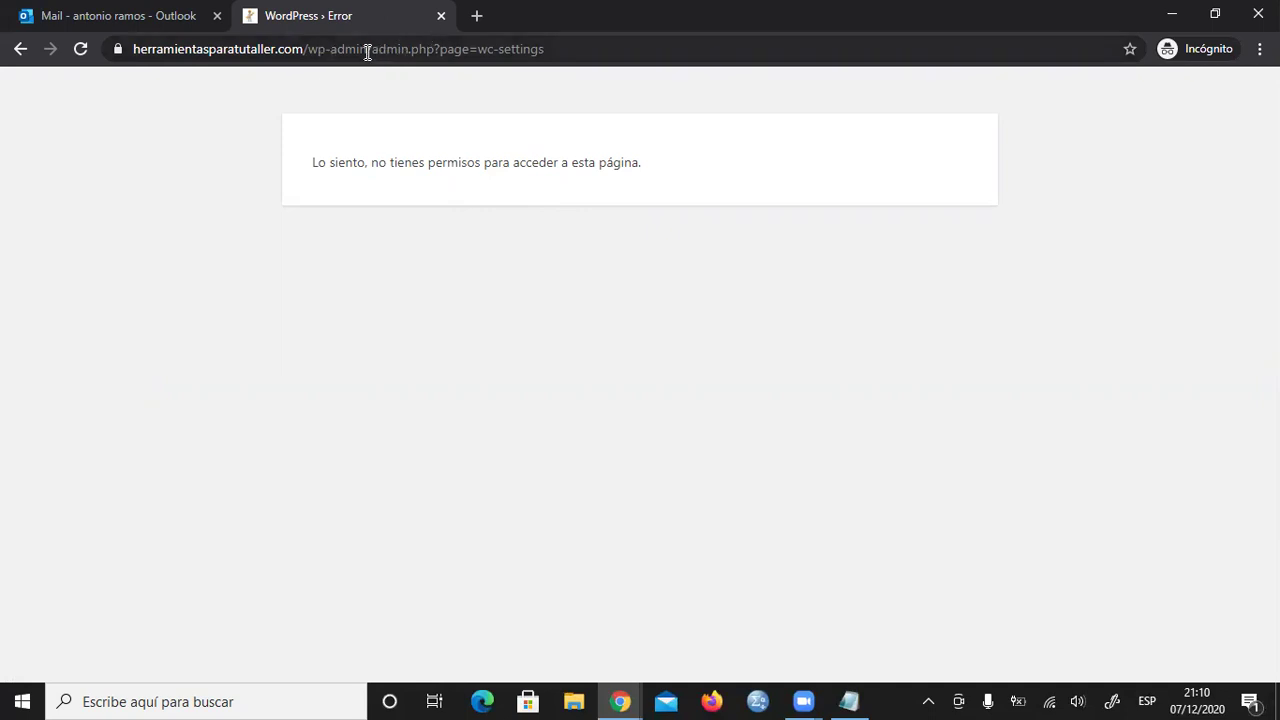
- Trim the address to /wp-admin to load the contributor's reduced dashboard
drag(371, 52, 607, 60)
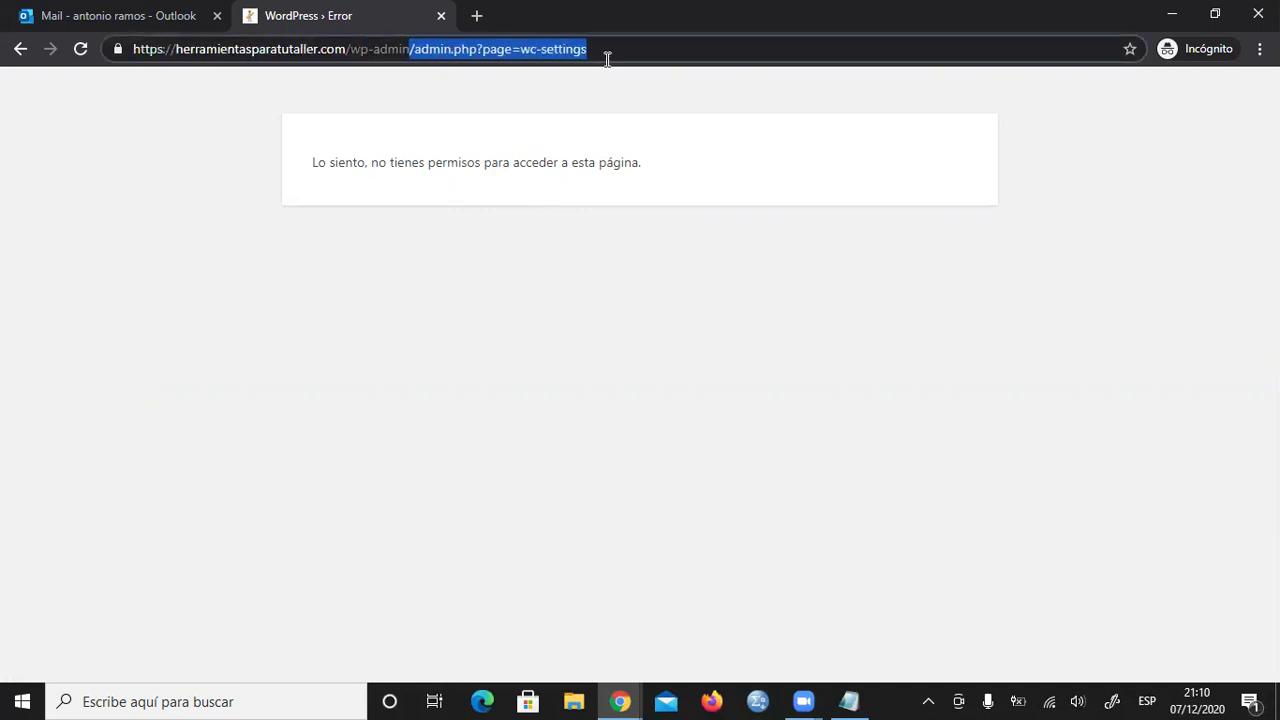
key(BackSpace)
key(Return)
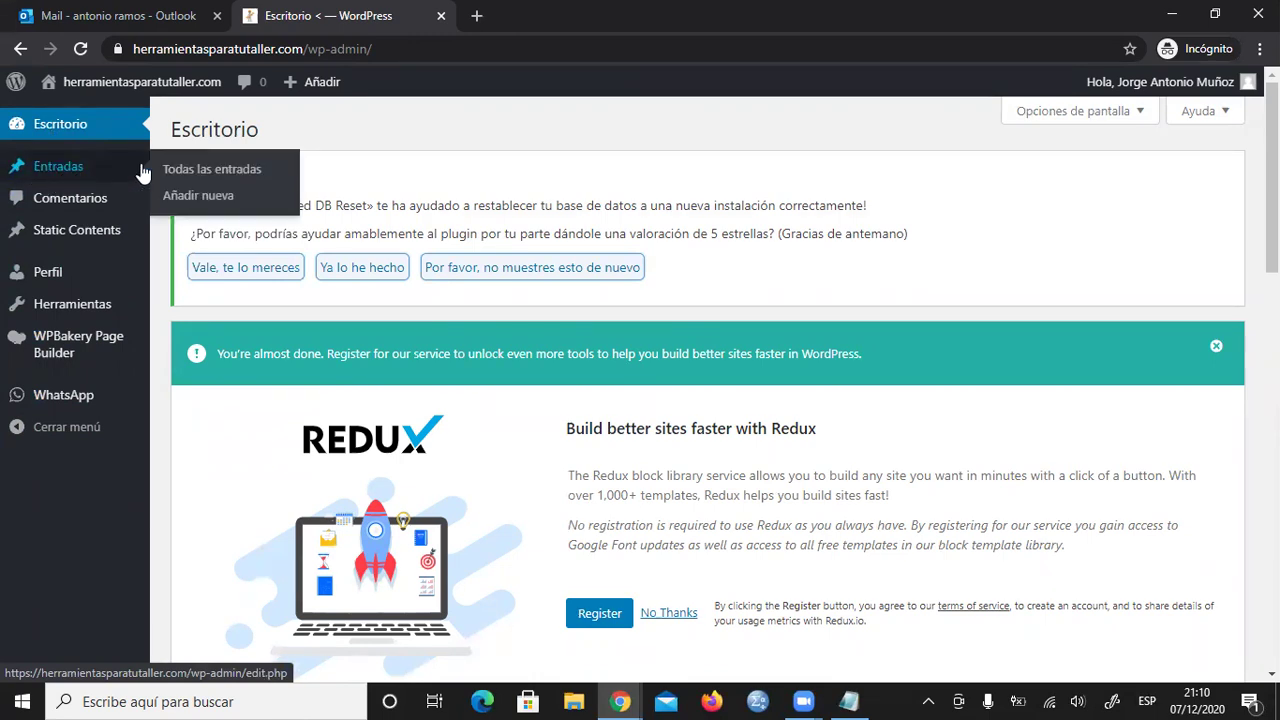
- From Entradas > Todas las entradas, view the ¡Hola, mundo! post and scroll to its comment area
click(209, 177)
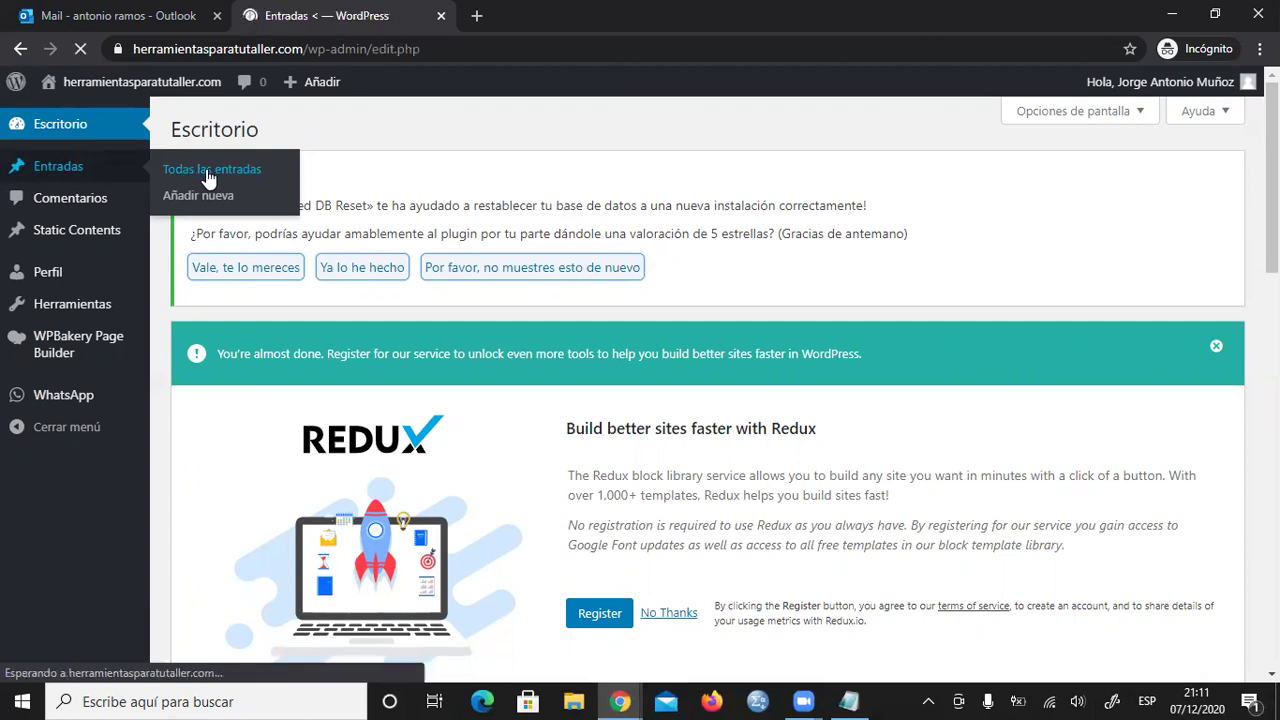
scroll(392, 297, down, 1)
scroll(392, 297, down, 1)
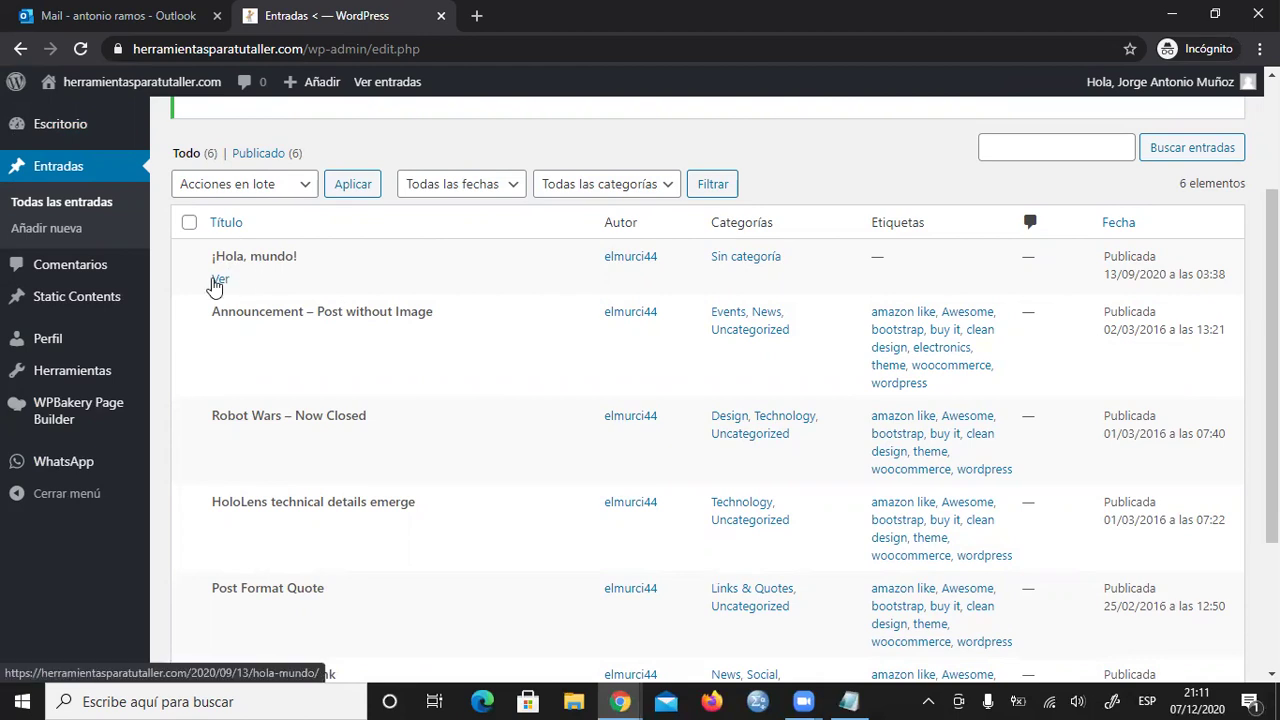
click(219, 280)
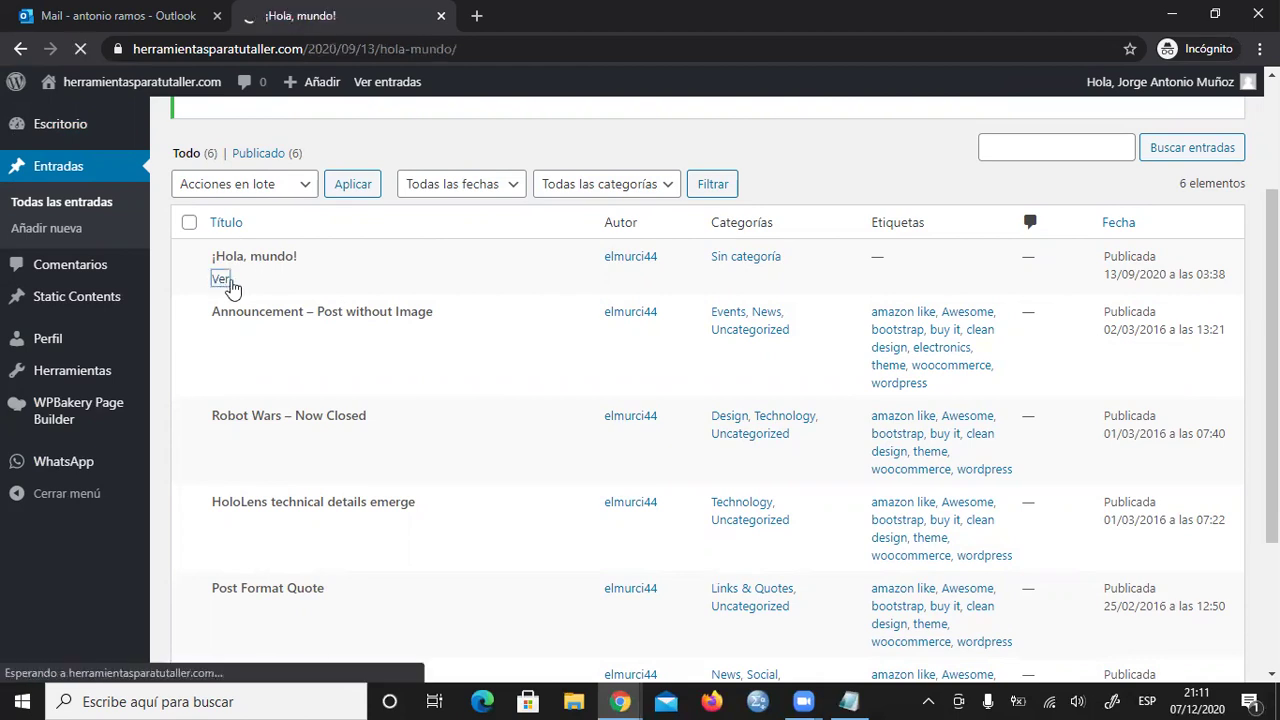
scroll(414, 343, down, 4)
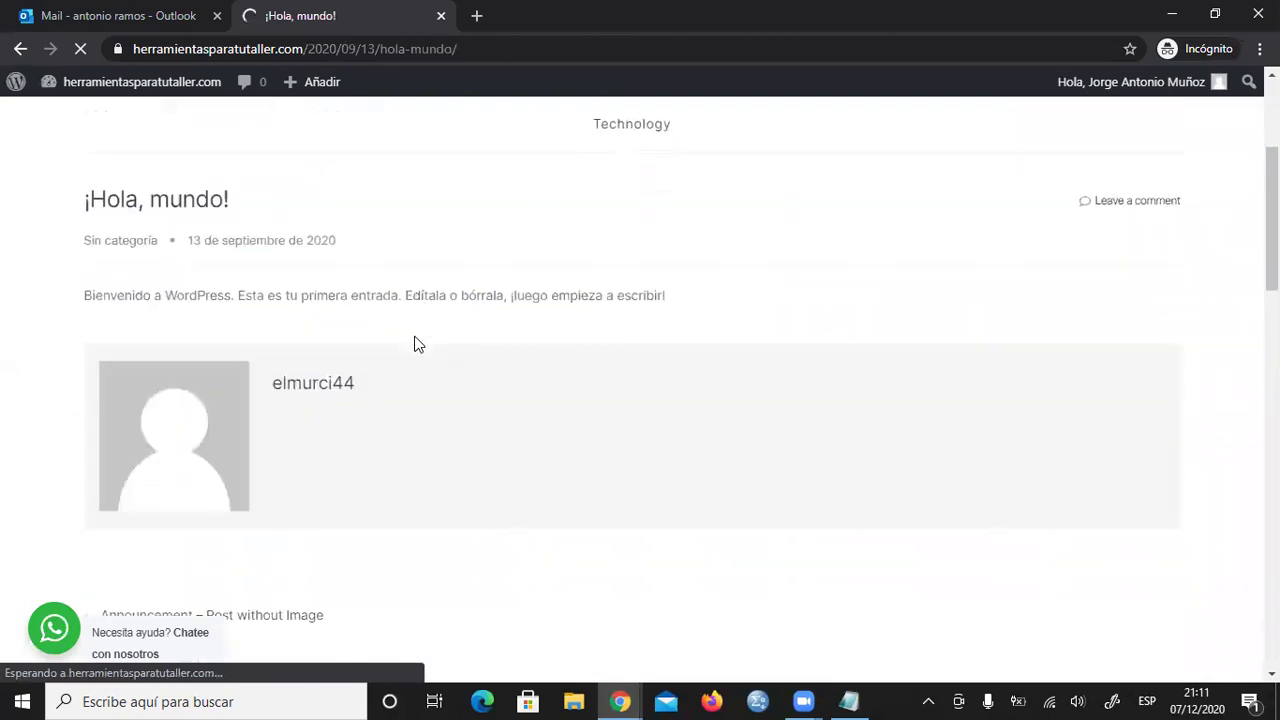
scroll(285, 203, up, 2)
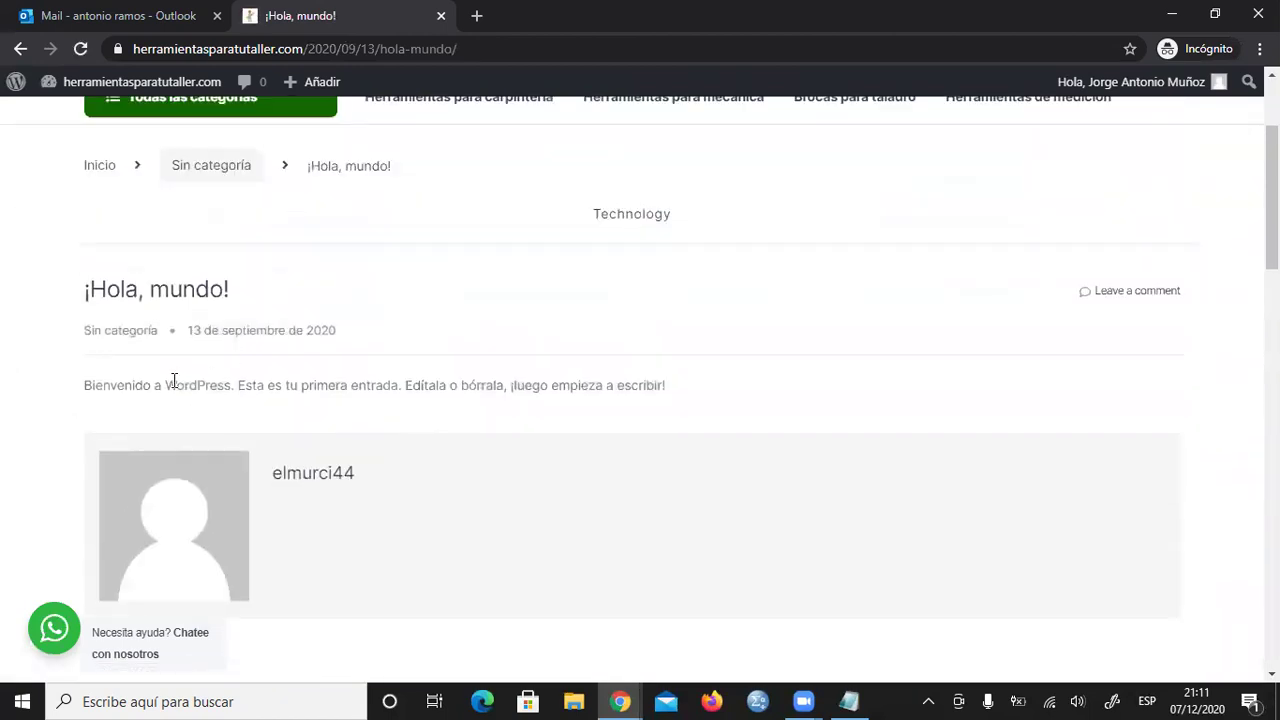
scroll(543, 406, down, 3)
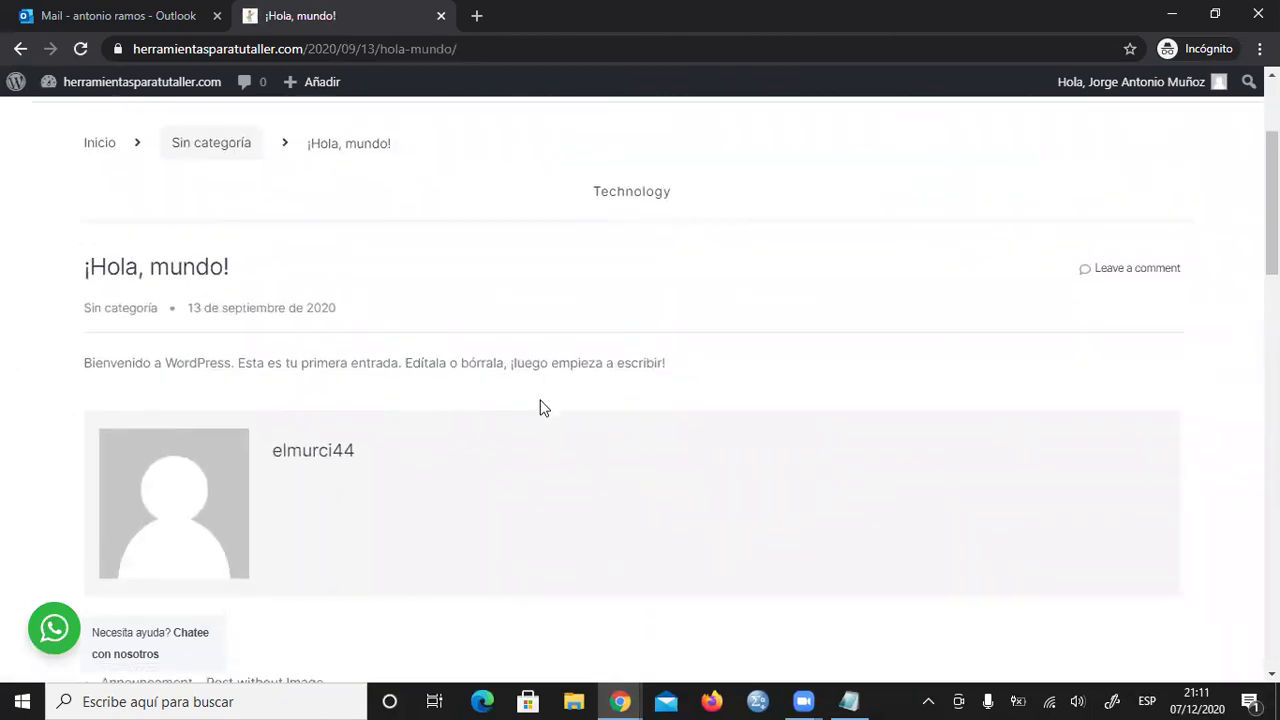
scroll(397, 413, down, 1)
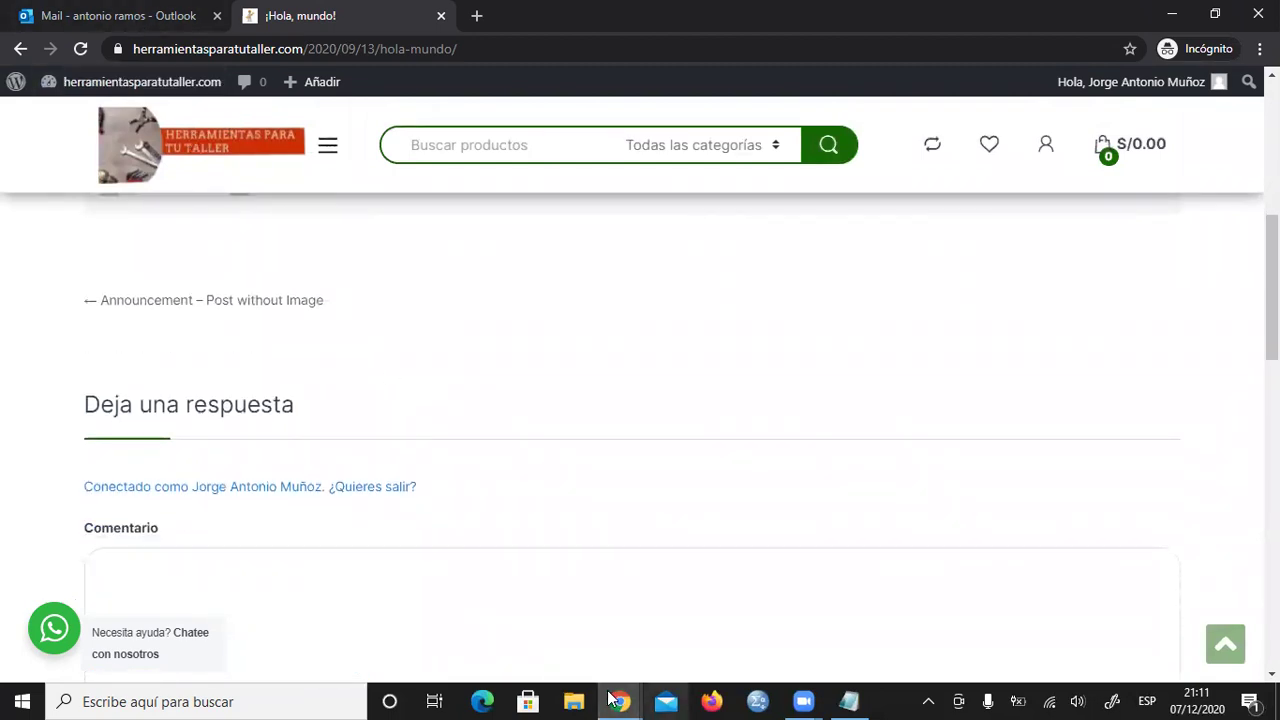
mouse_move(620, 701)
click(570, 661)
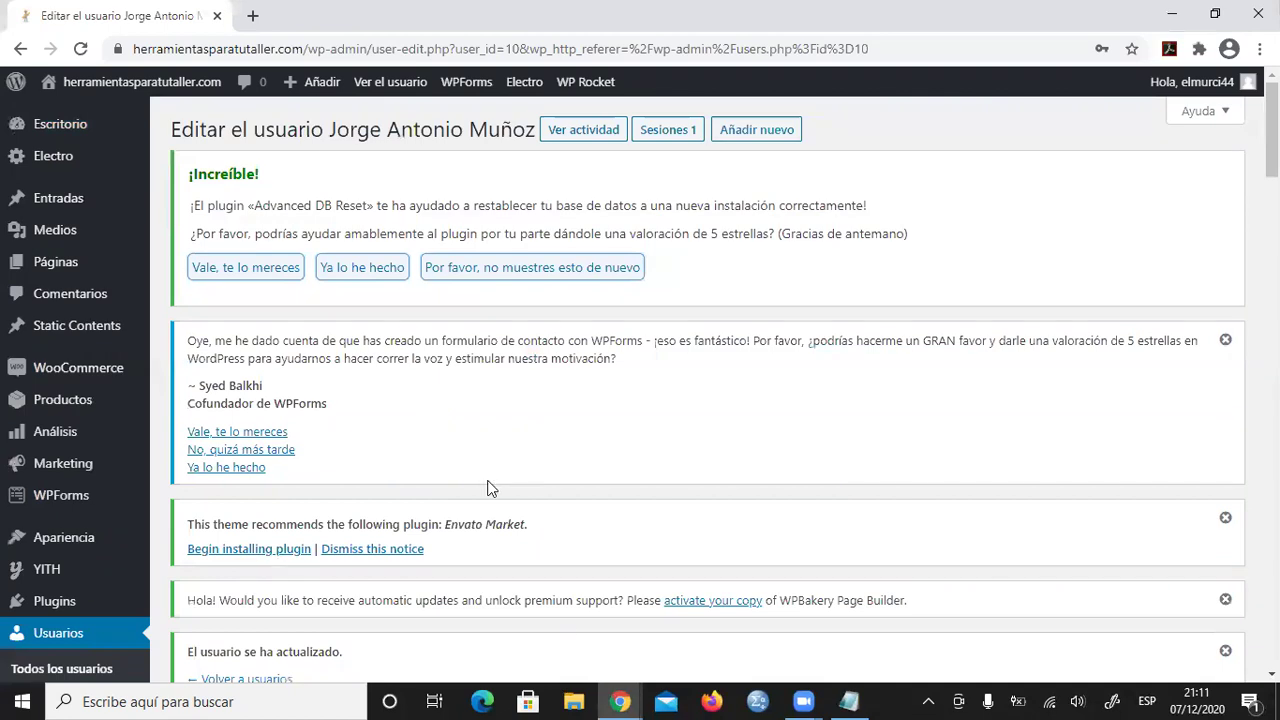
scroll(486, 486, down, 10)
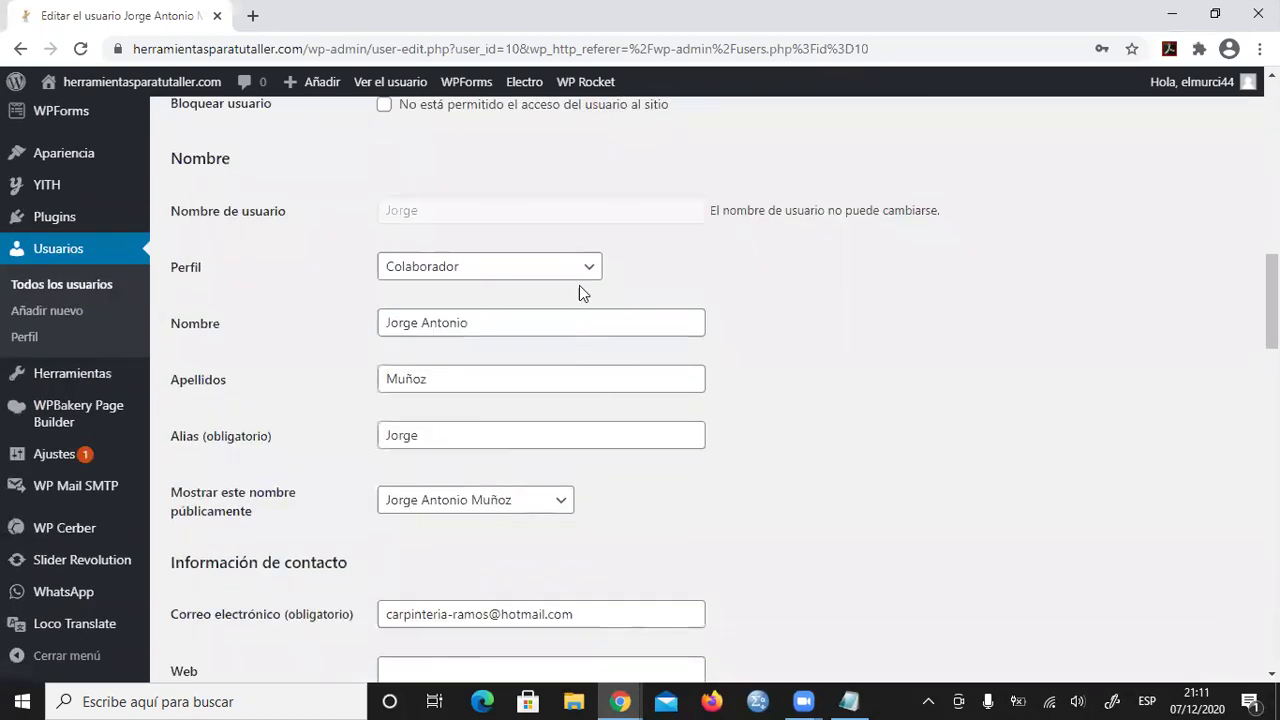
click(586, 266)
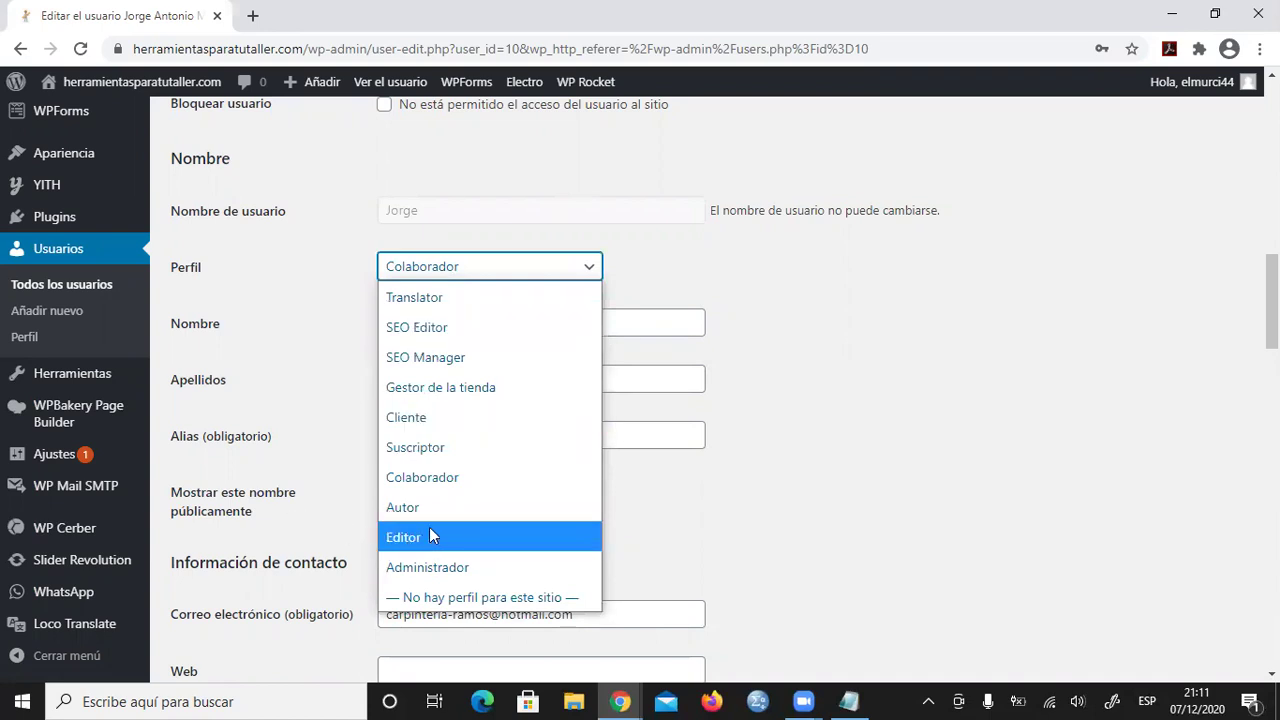
click(829, 280)
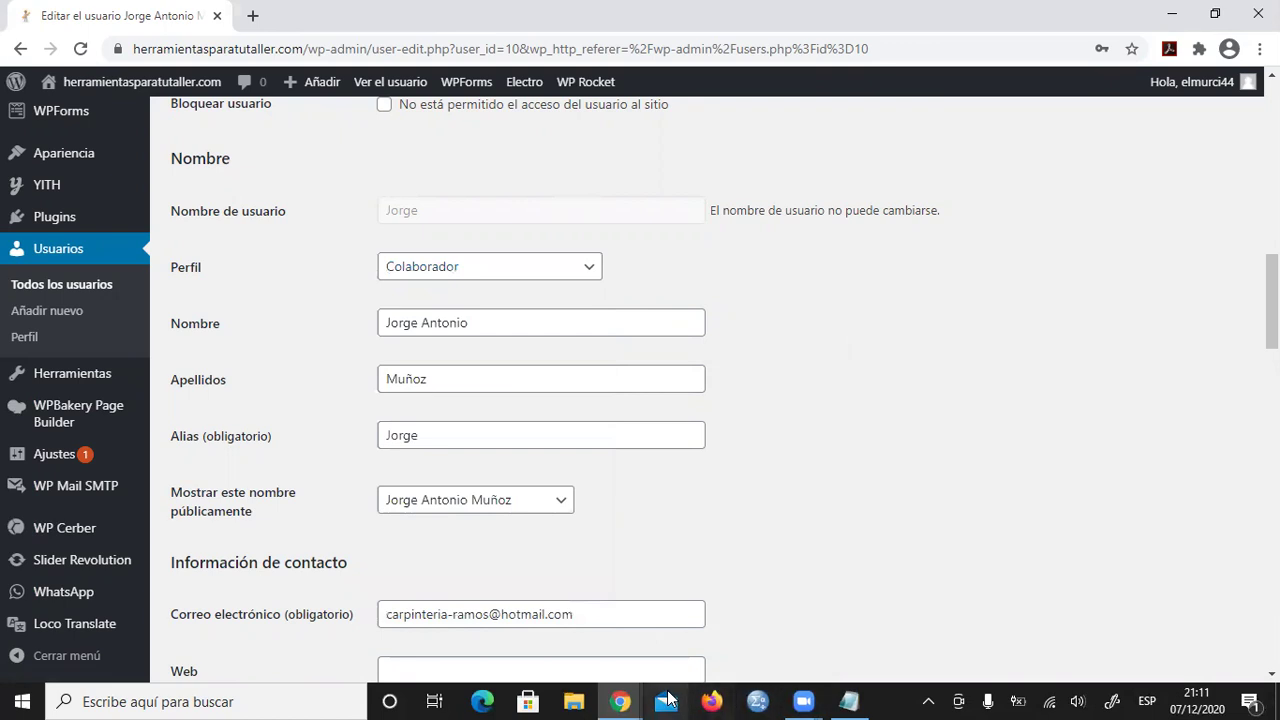
- Back on the incognito ¡Hola, mundo! post, return to the top and go to Escritorio from the admin bar
mouse_move(620, 700)
click(712, 645)
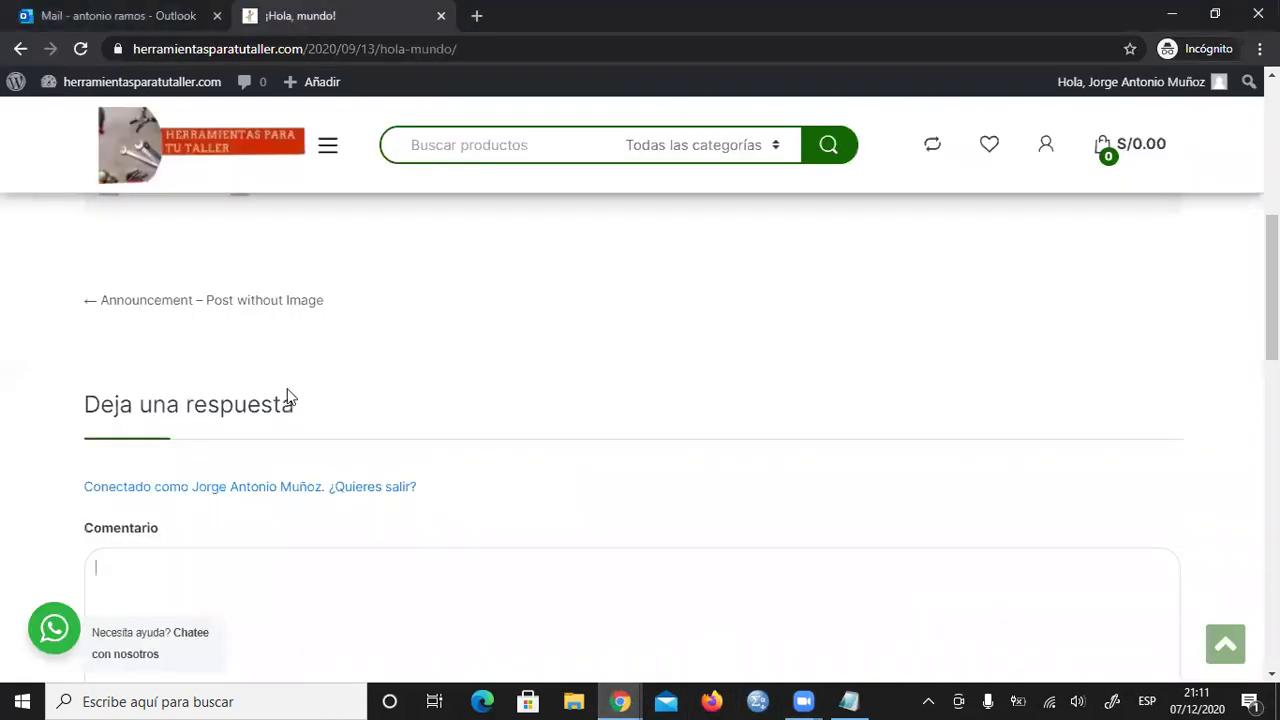
scroll(326, 463, down, 2)
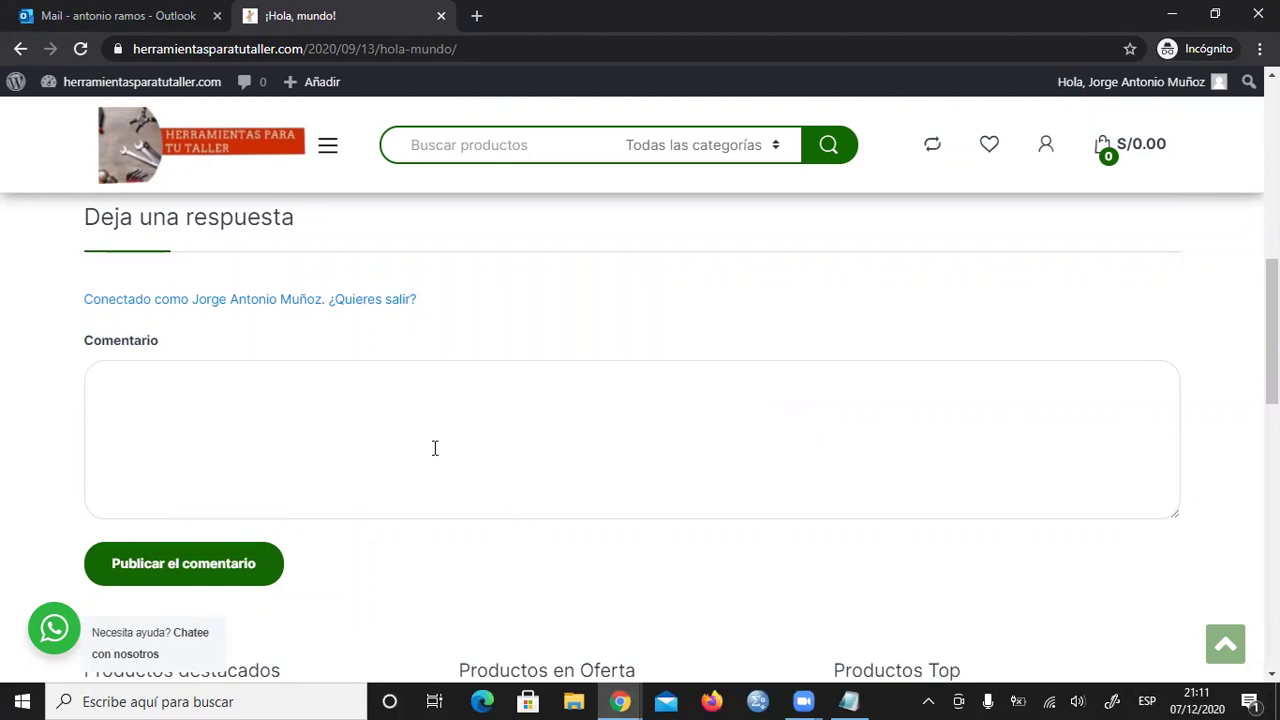
scroll(466, 423, down, 4)
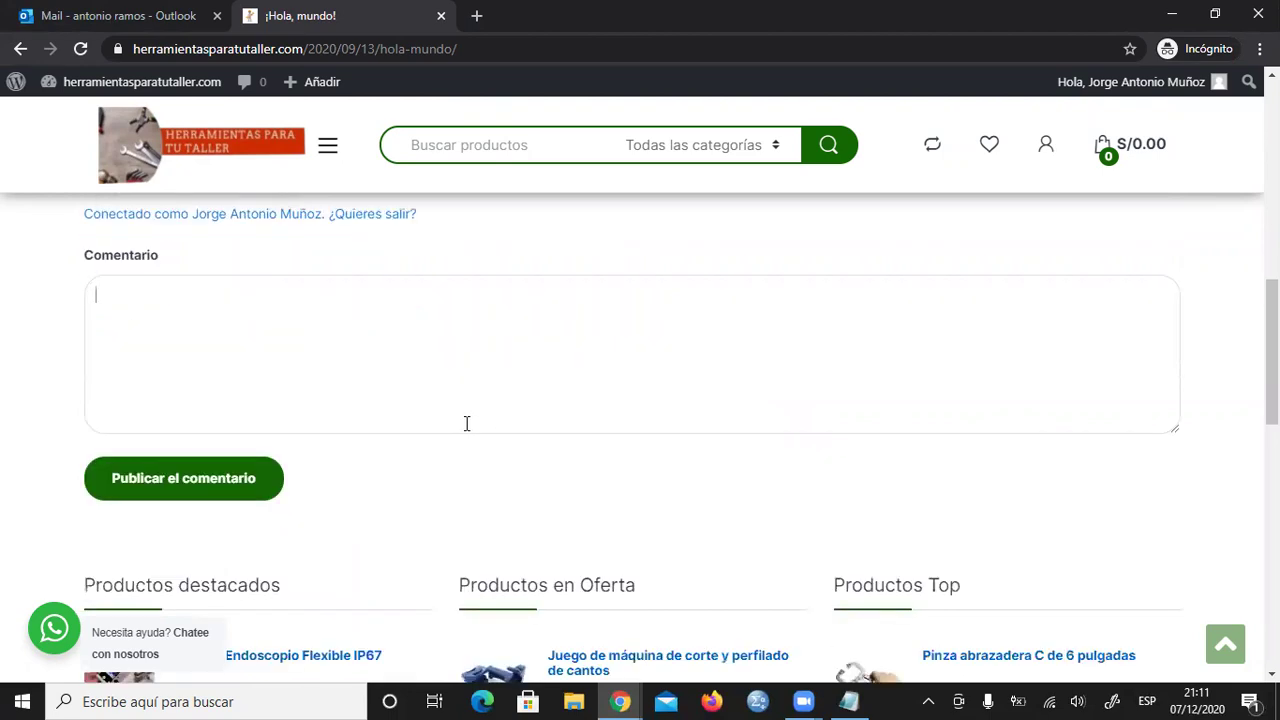
scroll(474, 429, up, 5)
scroll(223, 354, up, 3)
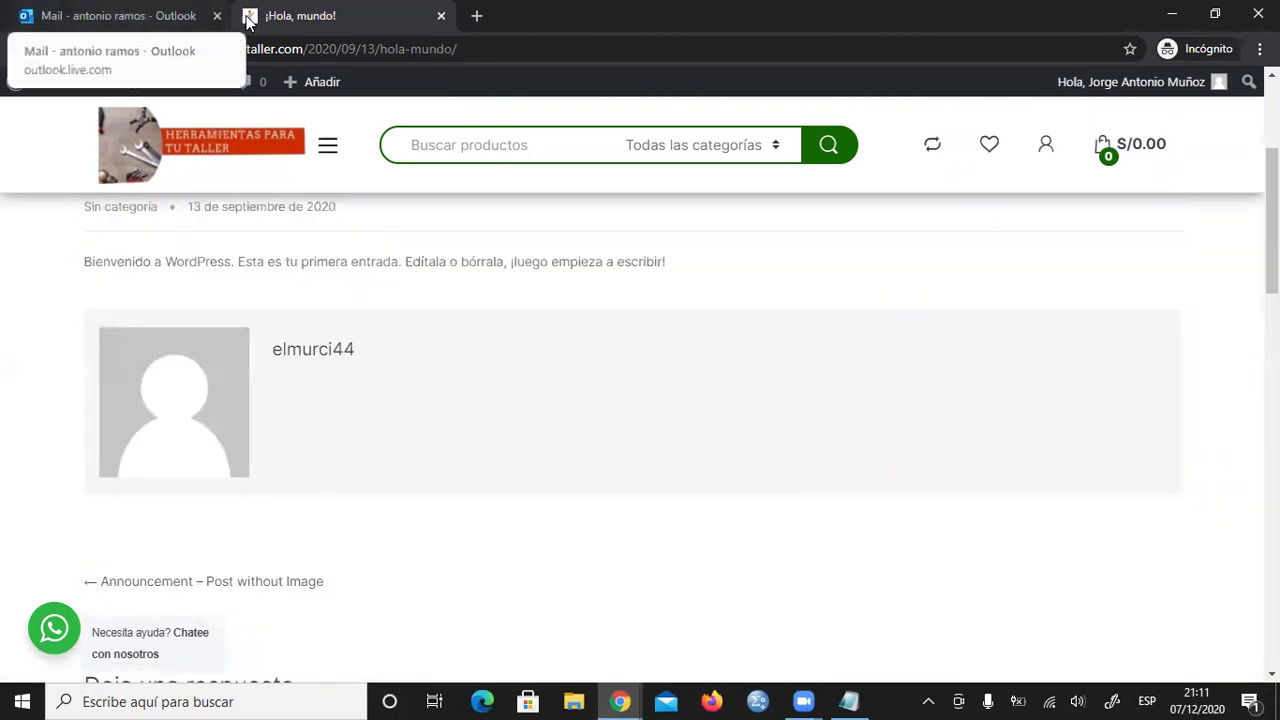
scroll(73, 101, up, 3)
mouse_move(18, 84)
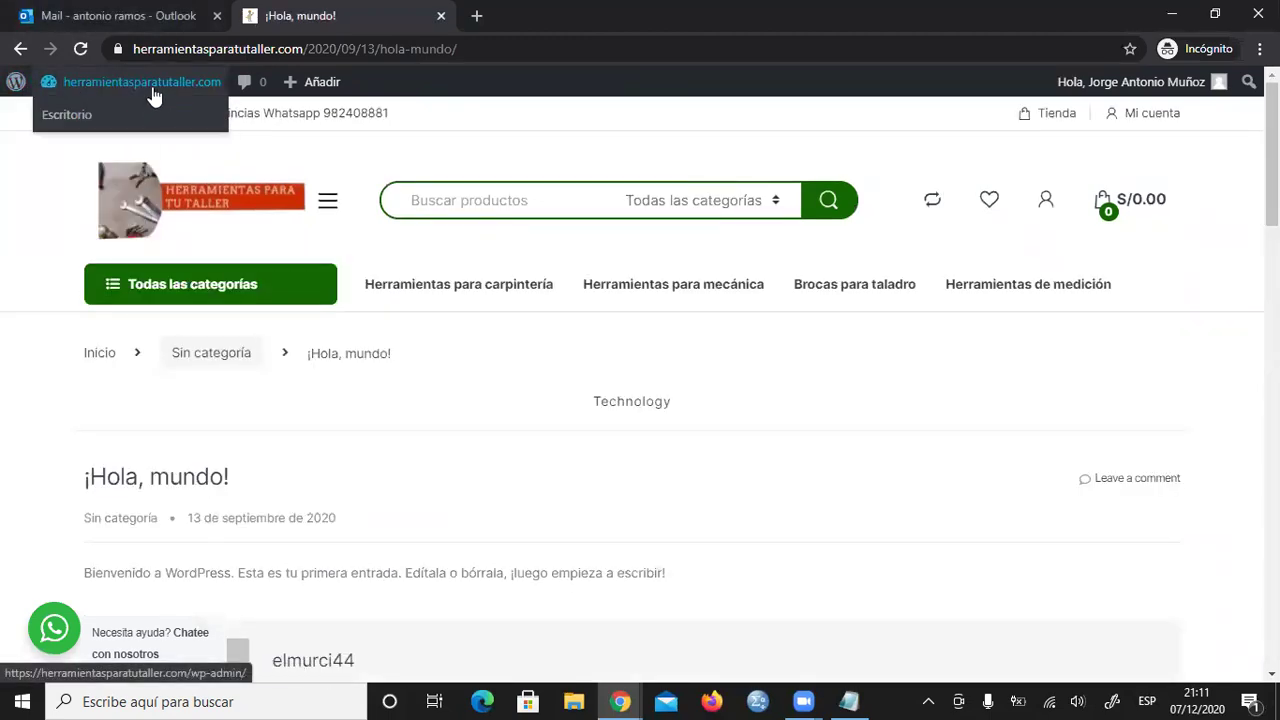
click(77, 113)
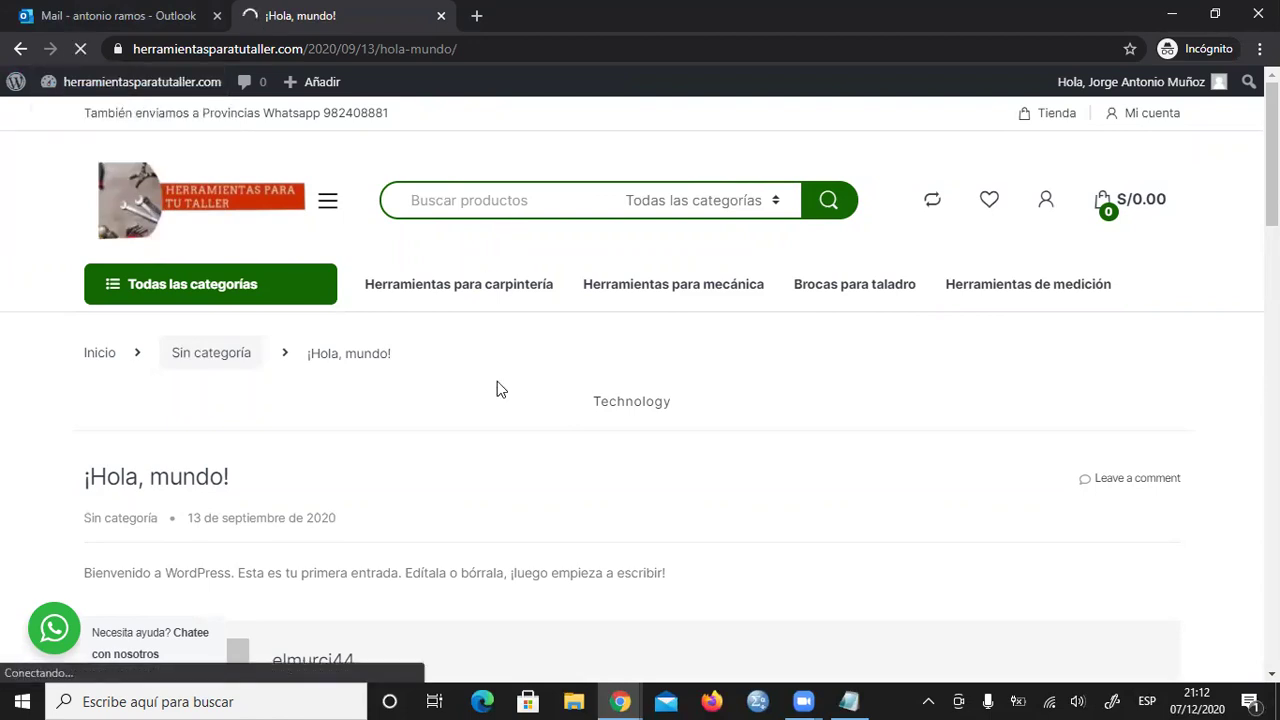